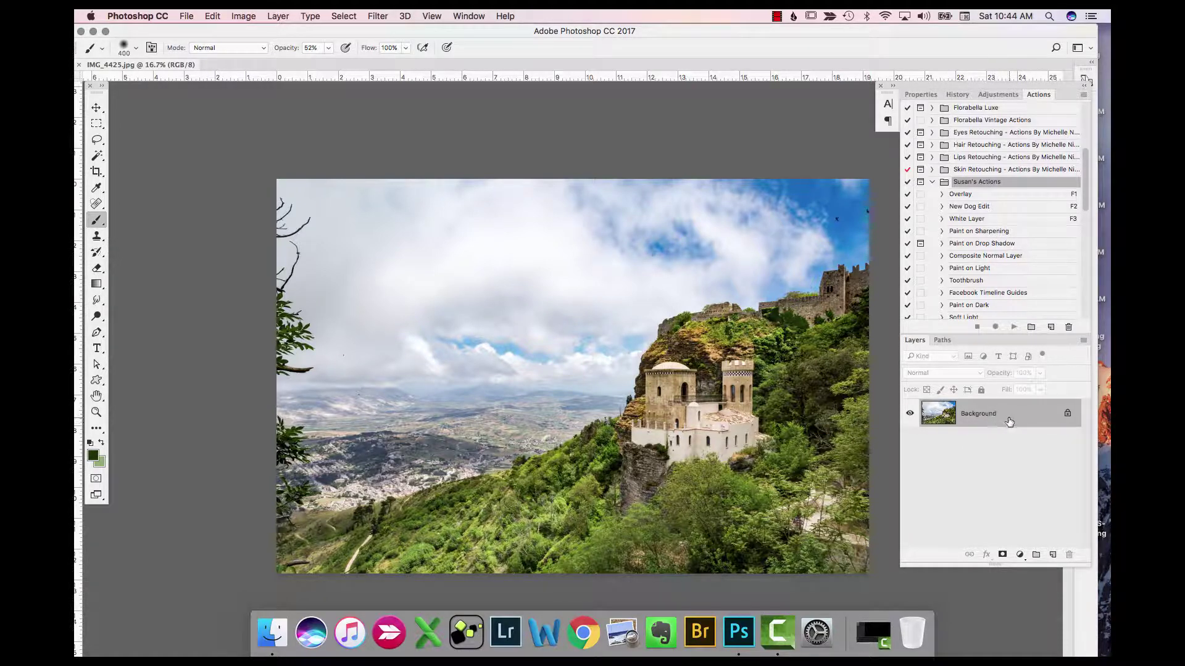
# - Run the Overlay action on the photo and flatten the resulting layers into a single background
pyautogui.press('F1')
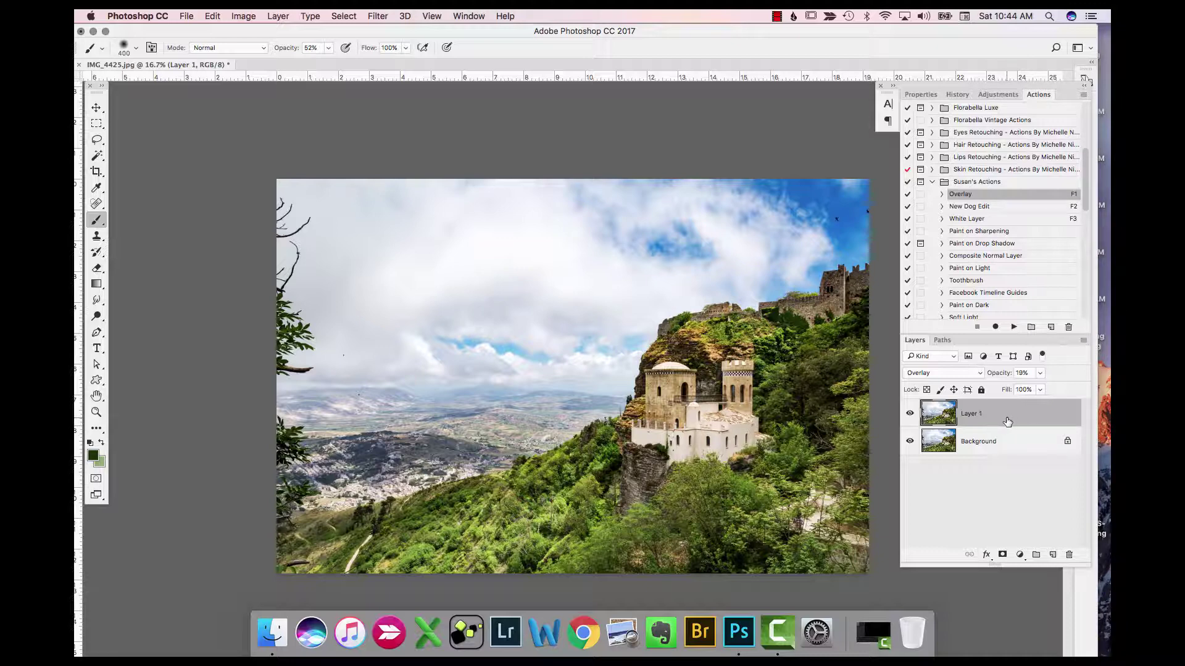
pyautogui.rightClick(1001, 446)
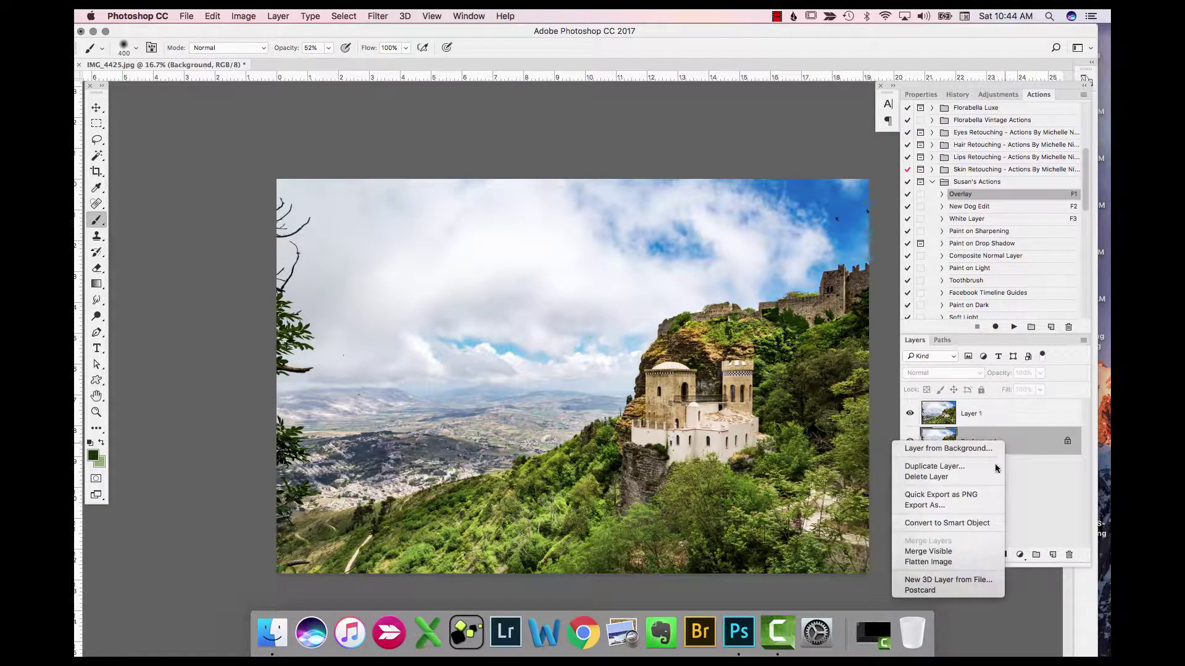
pyautogui.click(951, 562)
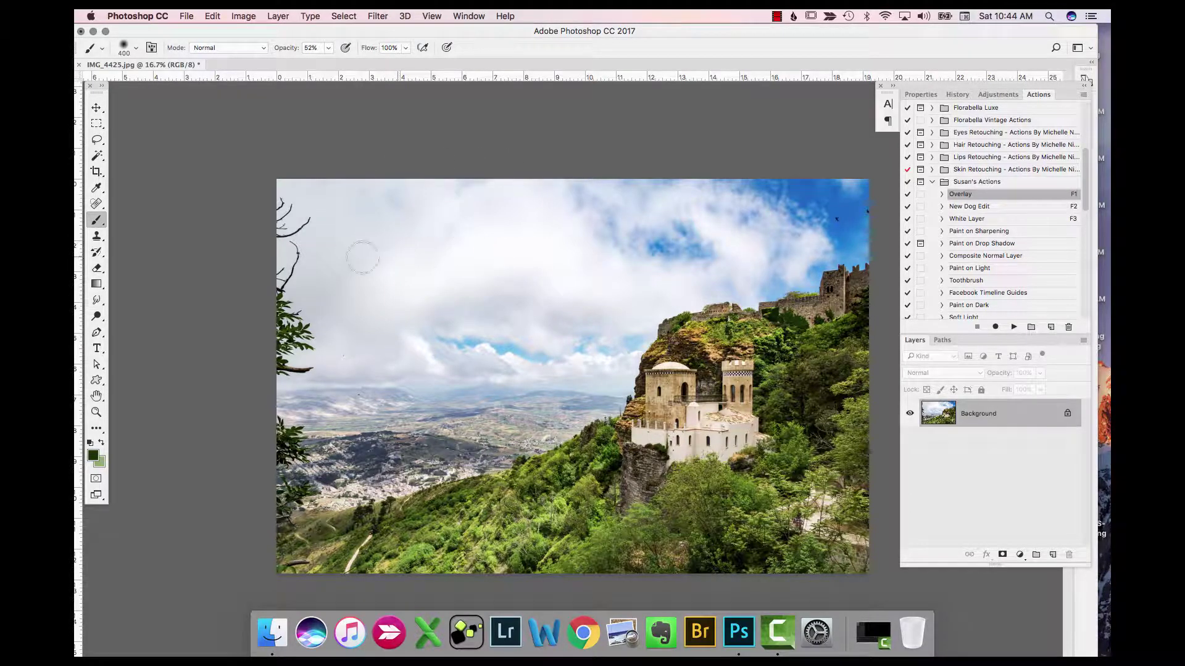
# - Add a blank layer above the photo and choose the 254 px leaf brush Sampled Brush 48 7
pyautogui.click(1052, 555)
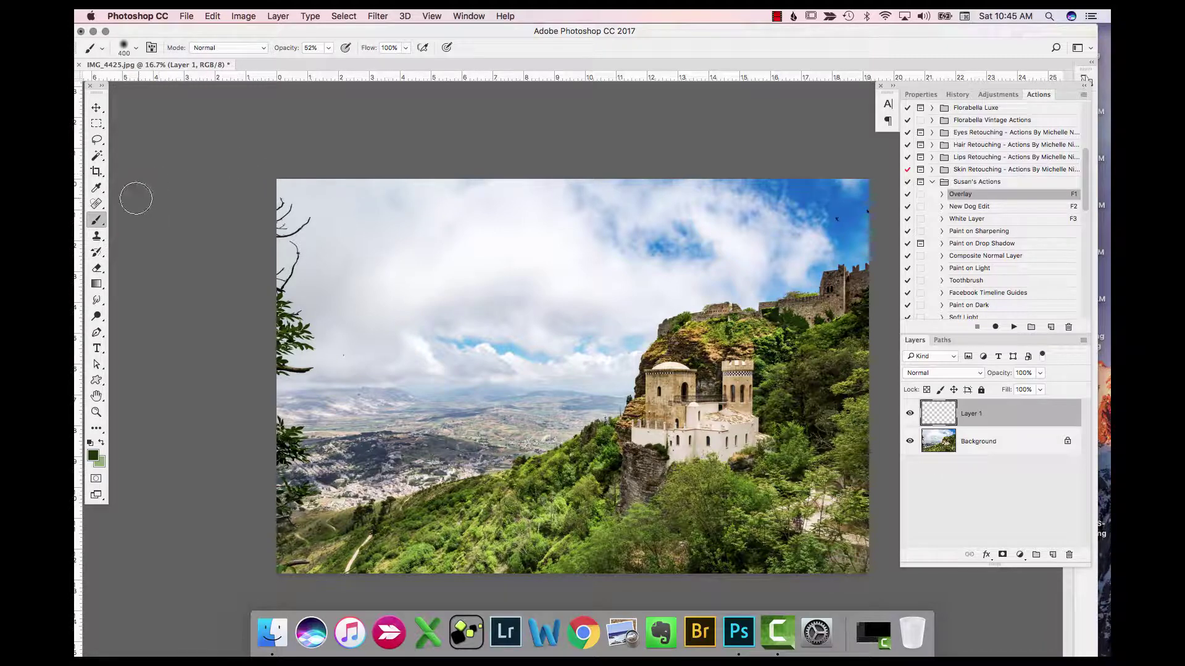
pyautogui.click(135, 47)
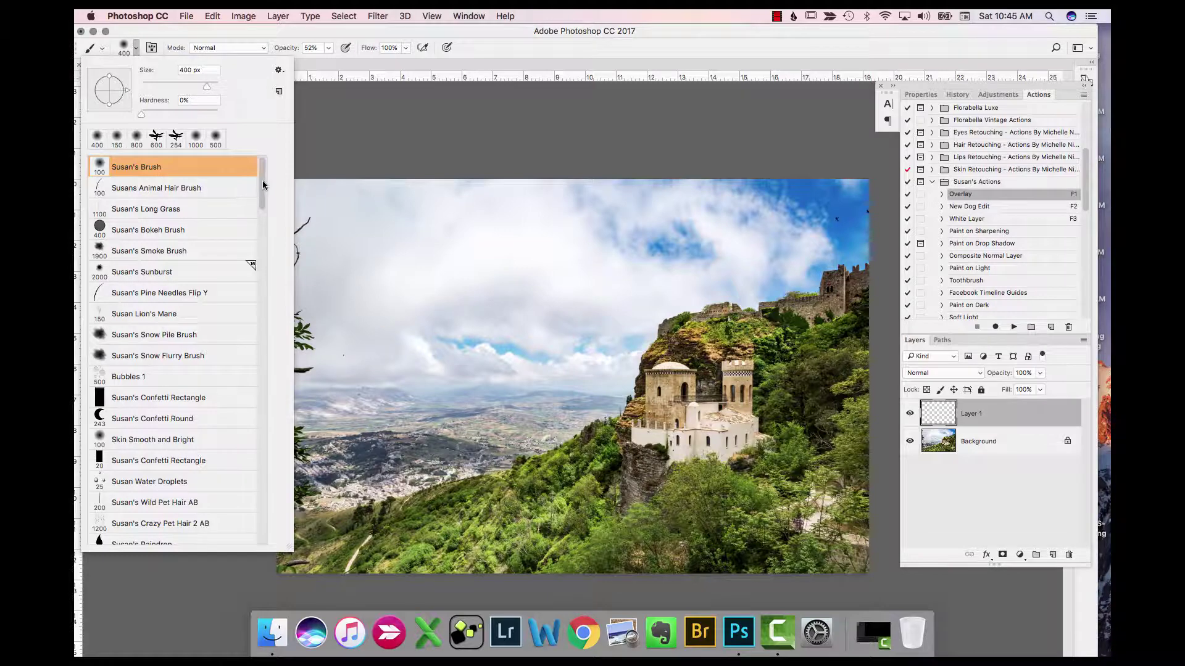
pyautogui.moveTo(263, 188); pyautogui.dragTo(242, 276)
pyautogui.scroll(-2, 242, 276)
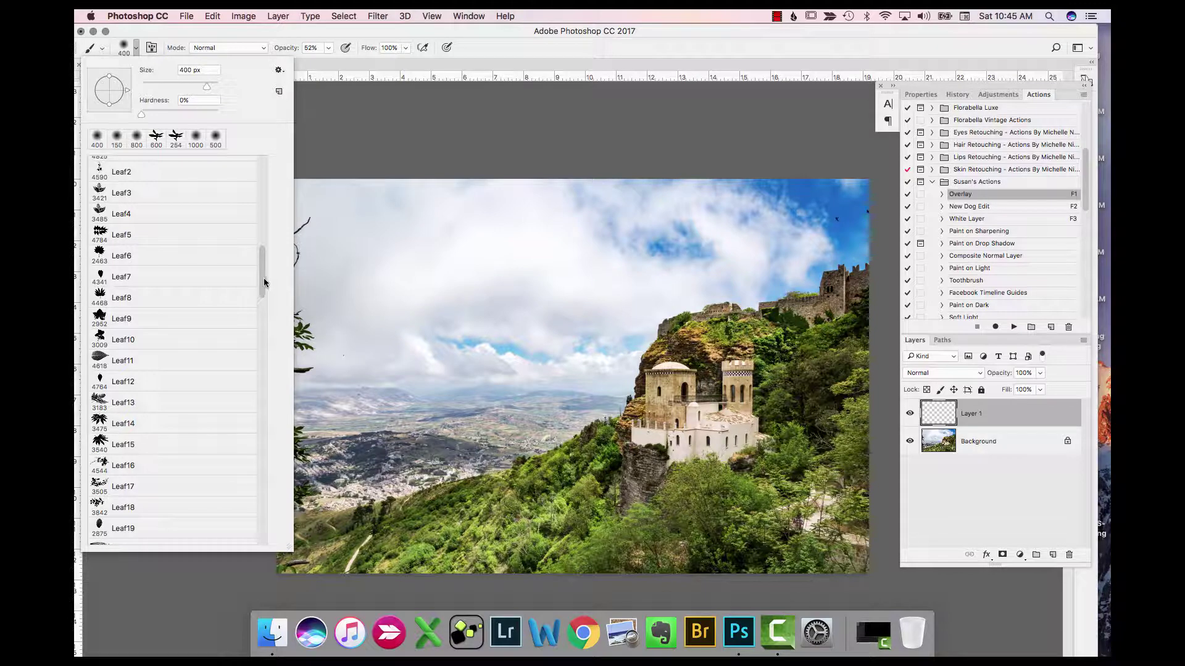
pyautogui.moveTo(264, 282); pyautogui.dragTo(255, 428)
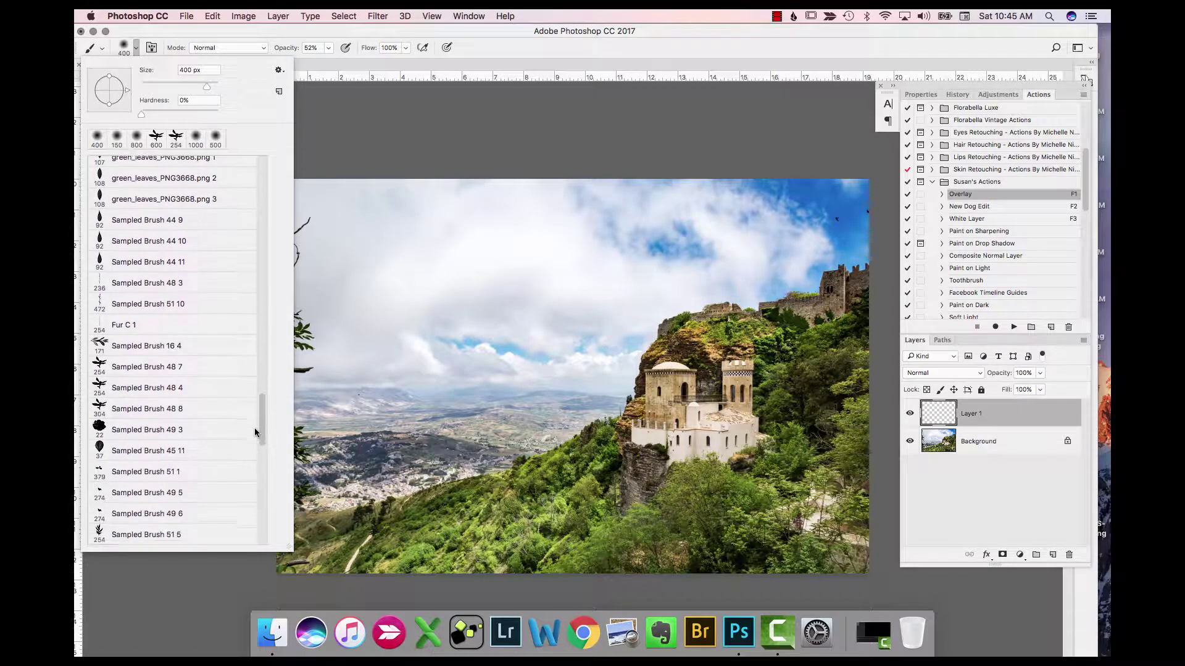
pyautogui.click(139, 369)
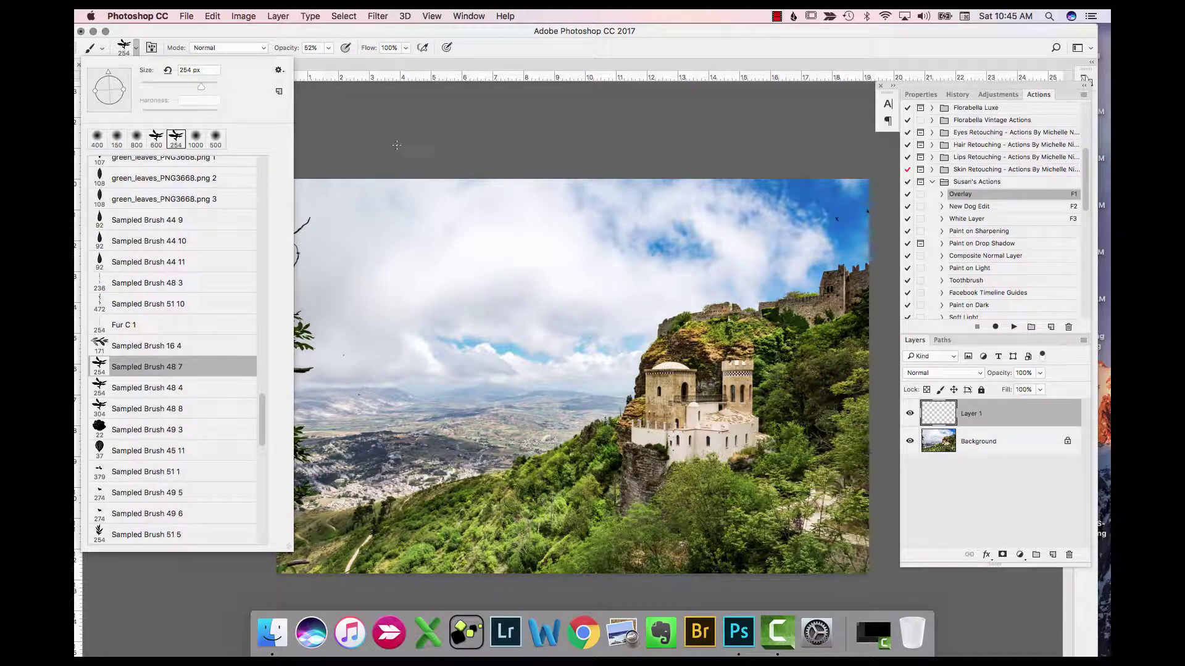
pyautogui.click(435, 117)
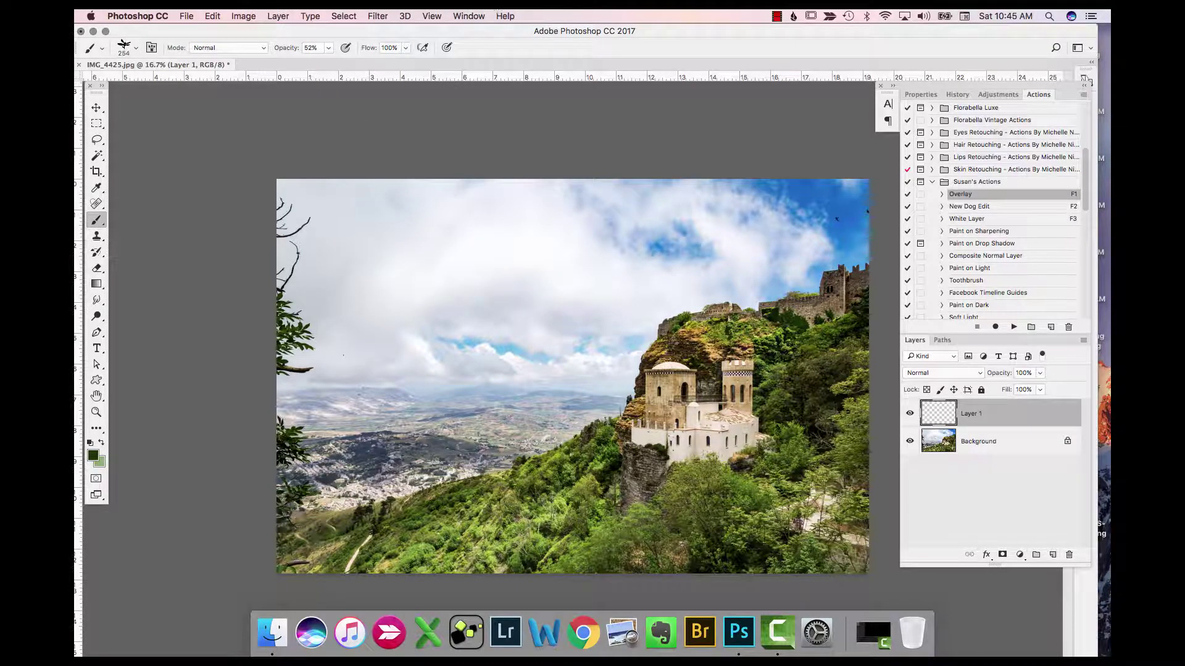
# - Review the leaf brush's Color Dynamics, Shape Dynamics and Scattering settings
pyautogui.click(469, 16)
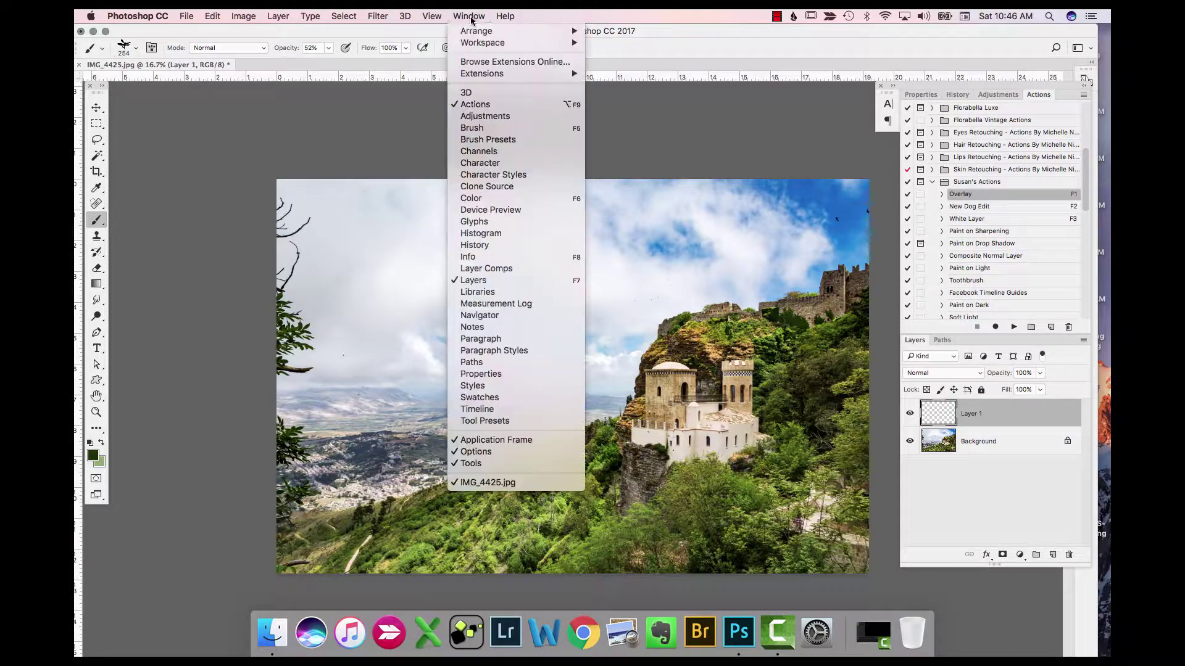
pyautogui.click(485, 129)
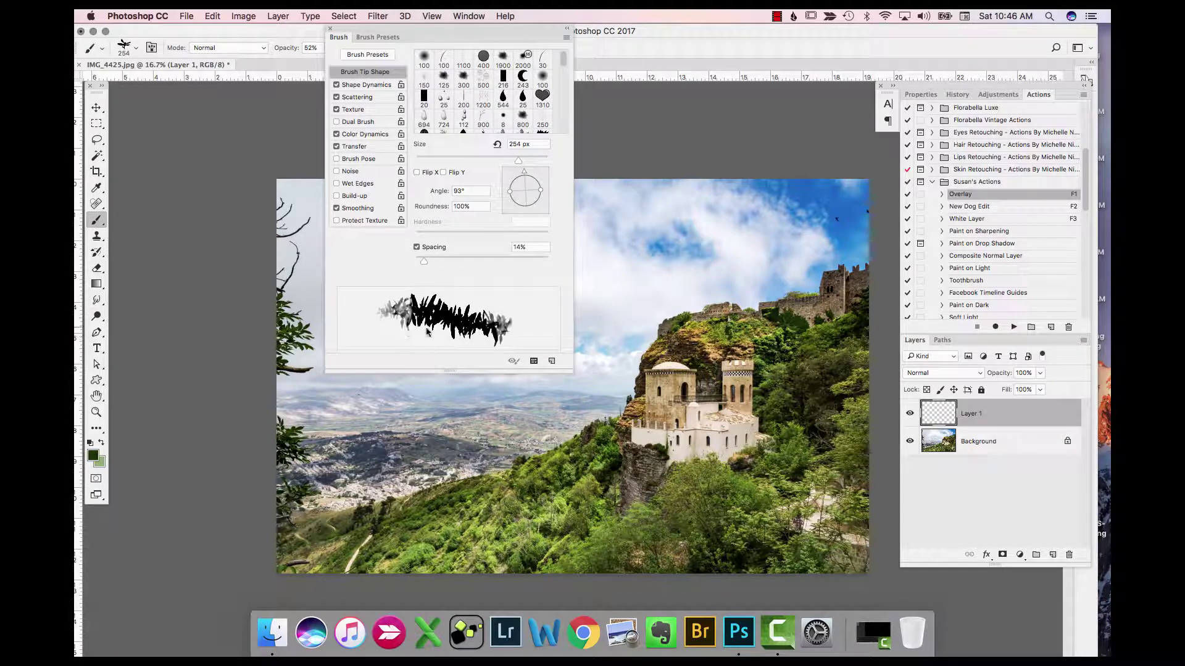
pyautogui.click(369, 135)
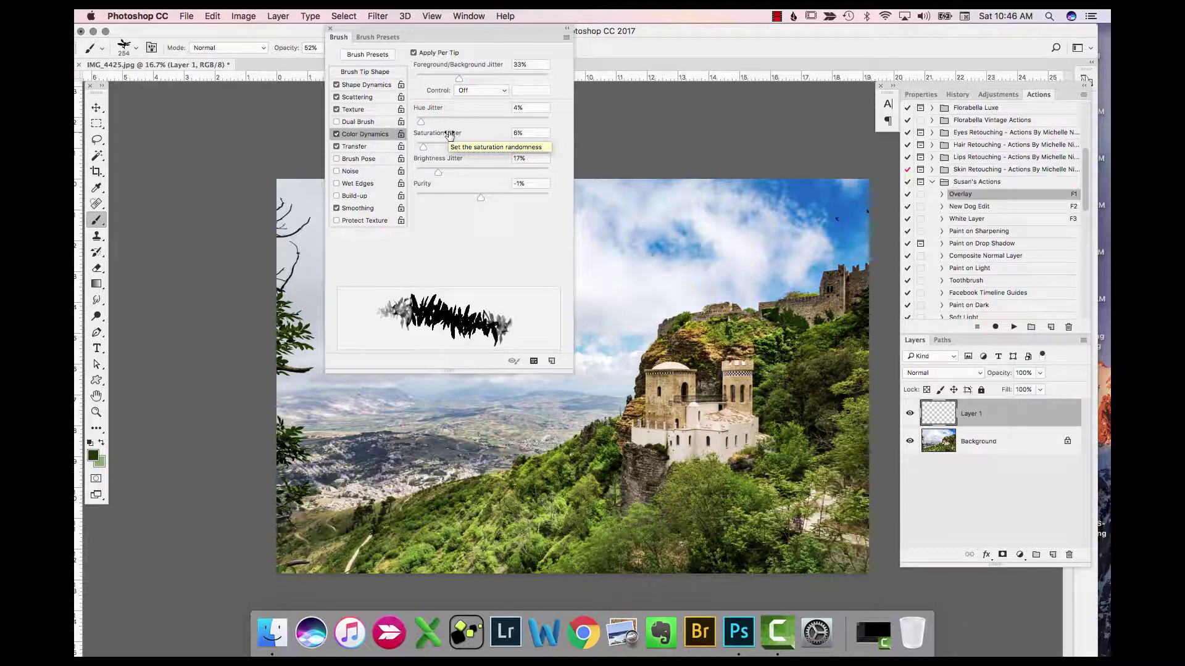
pyautogui.click(359, 86)
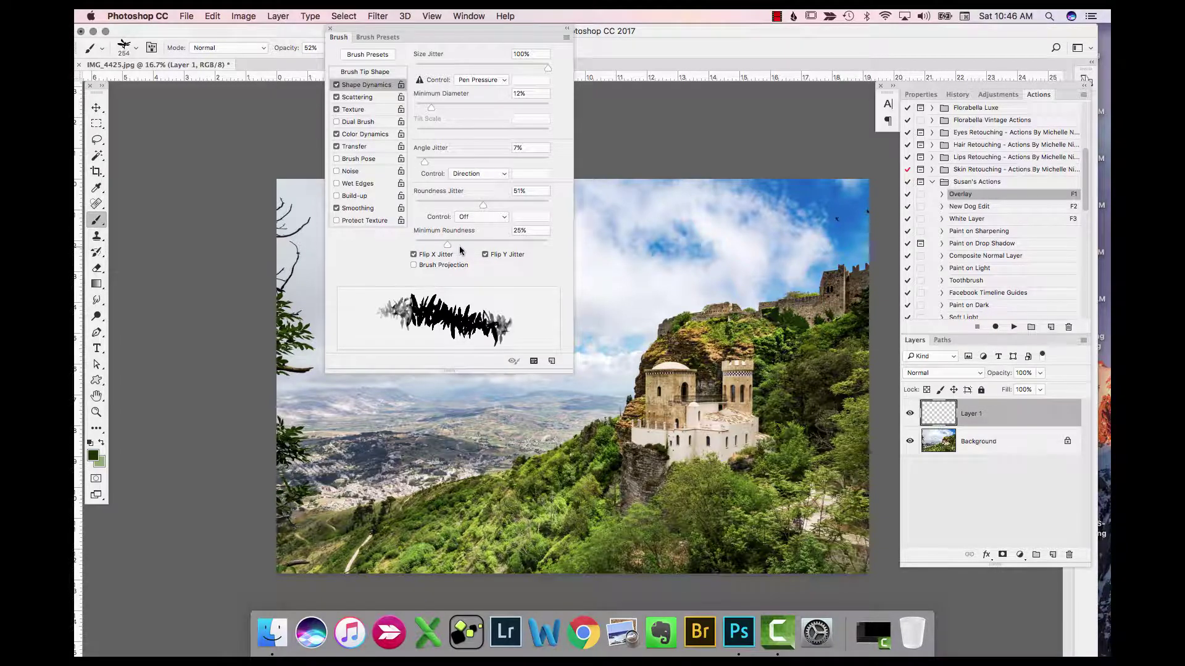
pyautogui.click(357, 98)
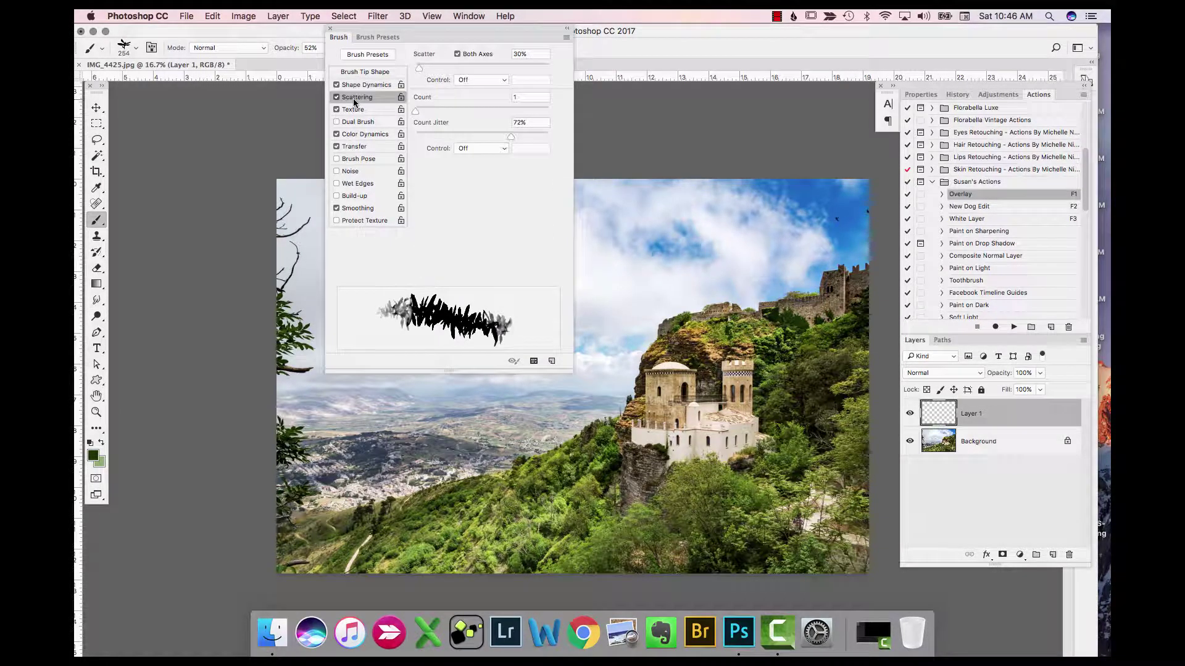
pyautogui.click(330, 30)
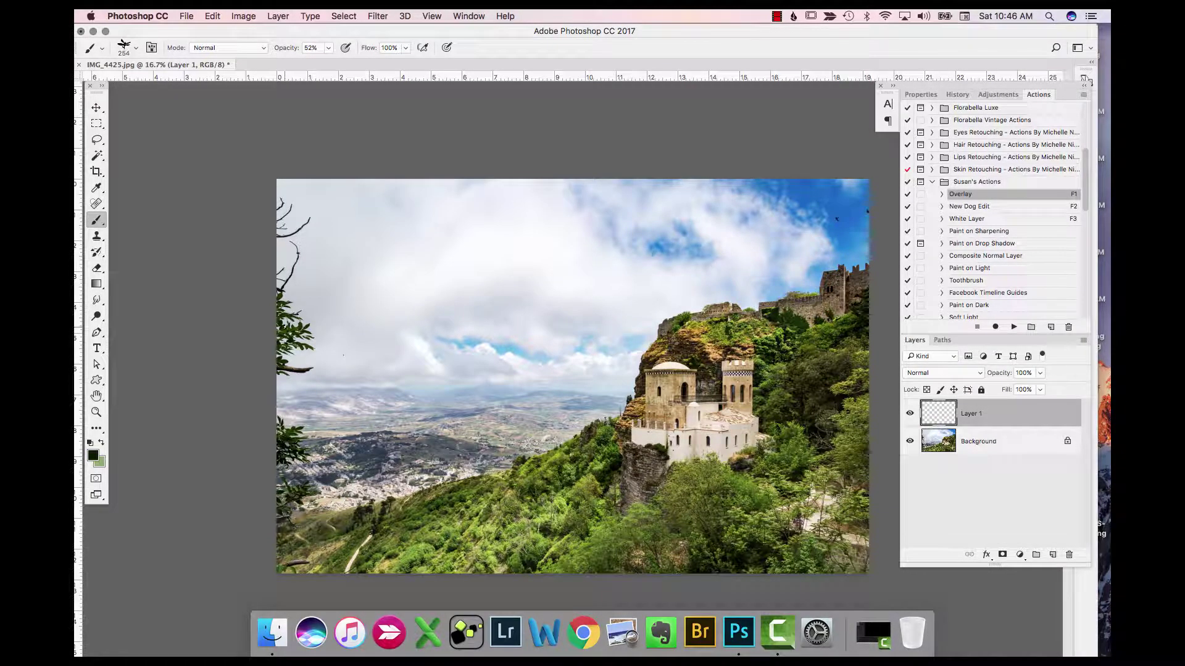
# - Sample a dark green and a light green from the foliage at the photo's left edge as background and foreground colors
pyautogui.press('x')
pyautogui.keyDown('alt'); pyautogui.click(285, 327); pyautogui.keyUp('alt')
pyautogui.scroll(5, 570, 378)
pyautogui.moveTo(264, 324); pyautogui.dragTo(691, 327)
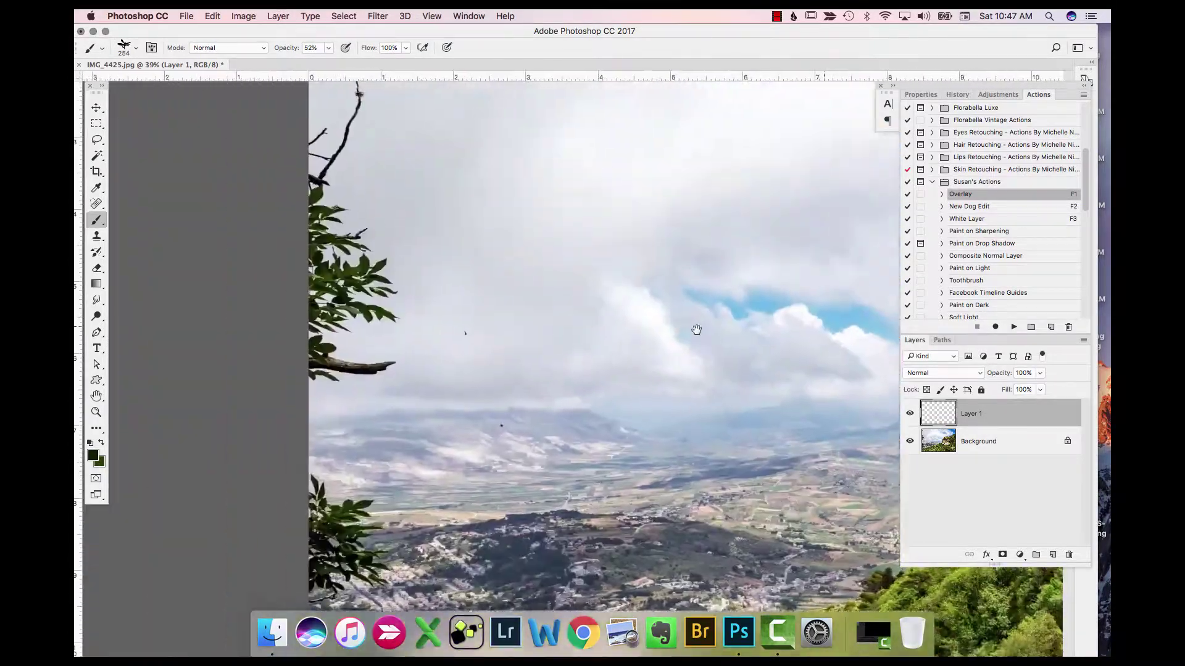
pyautogui.keyDown('alt'); pyautogui.click(402, 316); pyautogui.keyUp('alt')
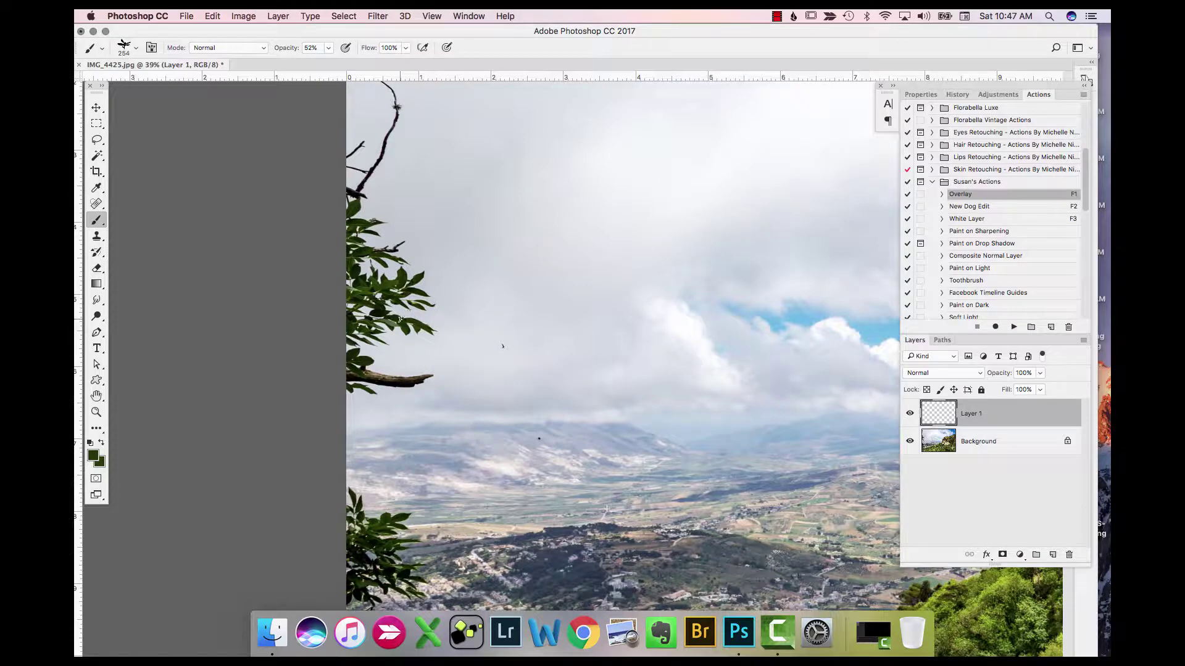
pyautogui.keyDown('alt'); pyautogui.click(355, 283); pyautogui.keyUp('alt')
pyautogui.scroll(-5, 488, 331)
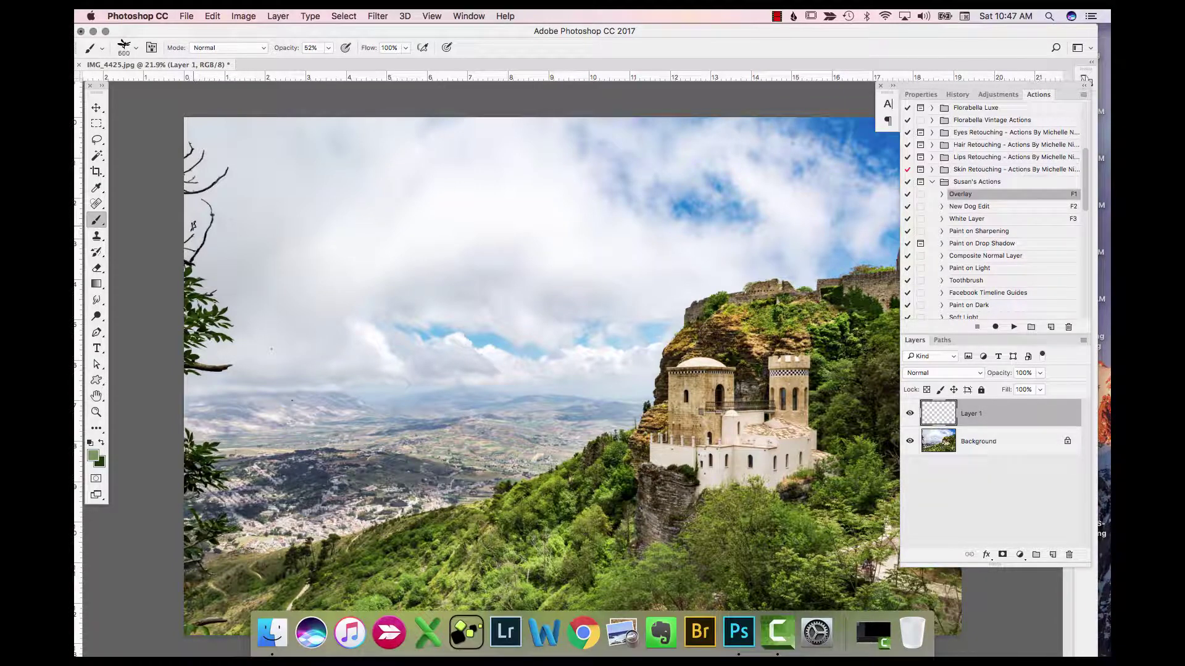
# - Enlarge the leaf brush to 700 px and set its opacity to 100%
pyautogui.press(']')
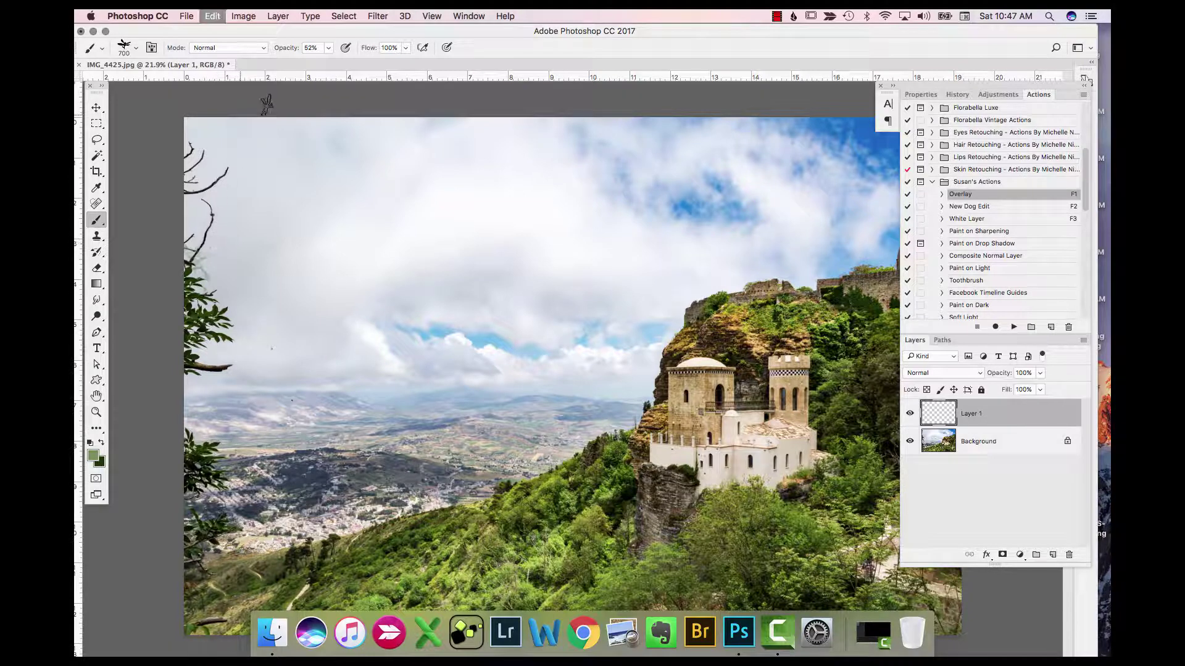
pyautogui.click(328, 48)
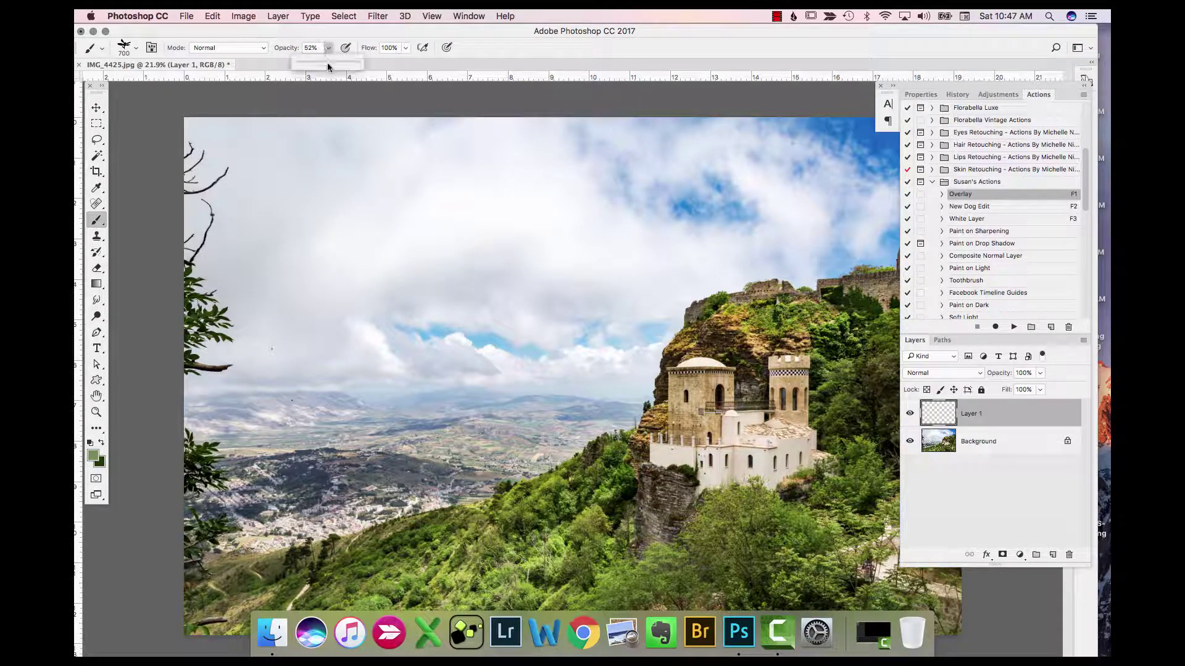
pyautogui.press('0')
# - Try a dab of leaves on the left-edge tree, undo it and reduce the brush size to 300 px
pyautogui.click(215, 240)
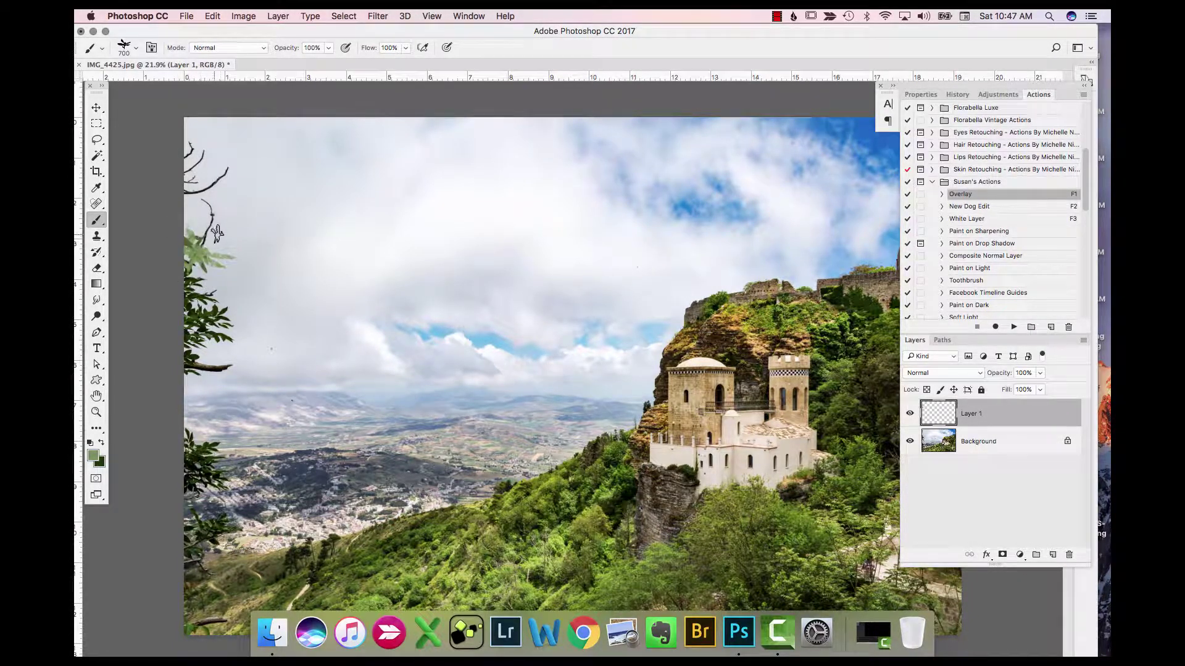
pyautogui.press('[')
pyautogui.press('super+z')
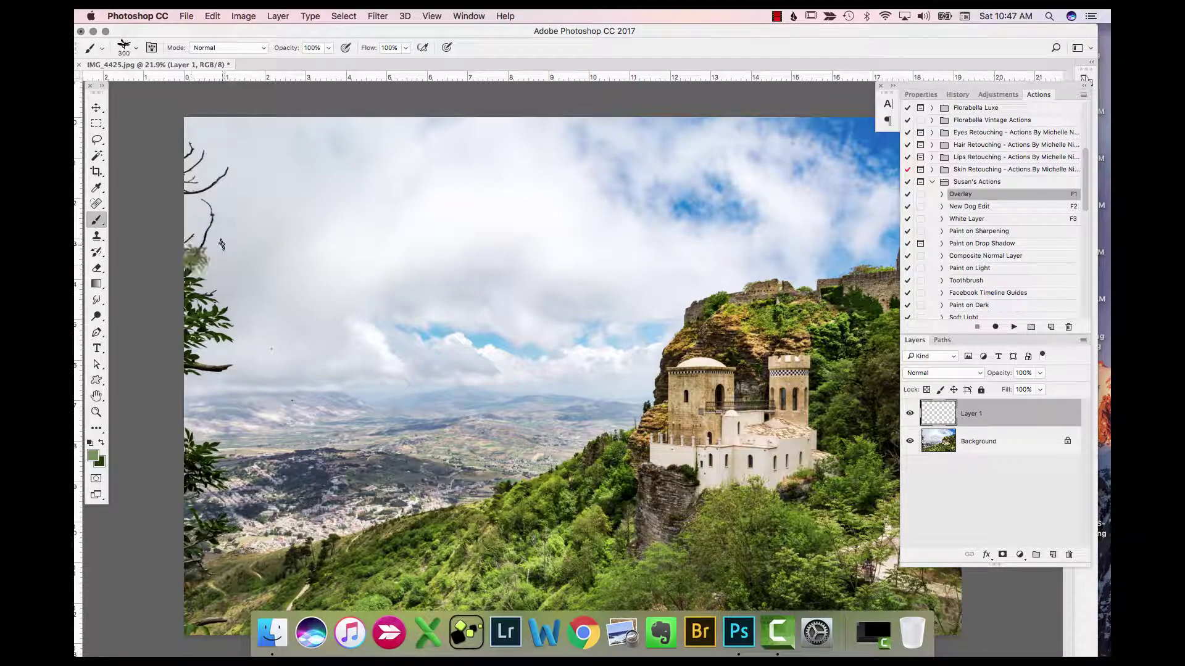
# - Paint light green leaves over the bare branches in the photo's upper-left corner, adding more in a dark green sampled from the tree
pyautogui.click(201, 196)
pyautogui.click(209, 160)
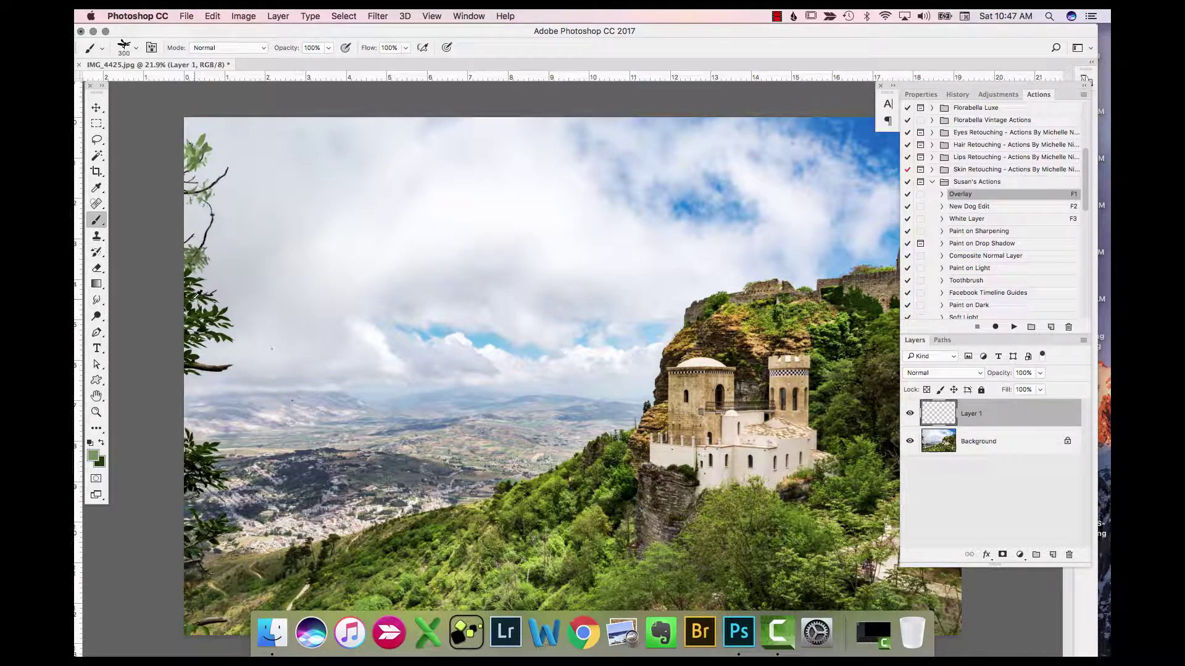
pyautogui.keyDown('alt'); pyautogui.click(196, 296); pyautogui.keyUp('alt')
pyautogui.moveTo(201, 173); pyautogui.dragTo(216, 199)
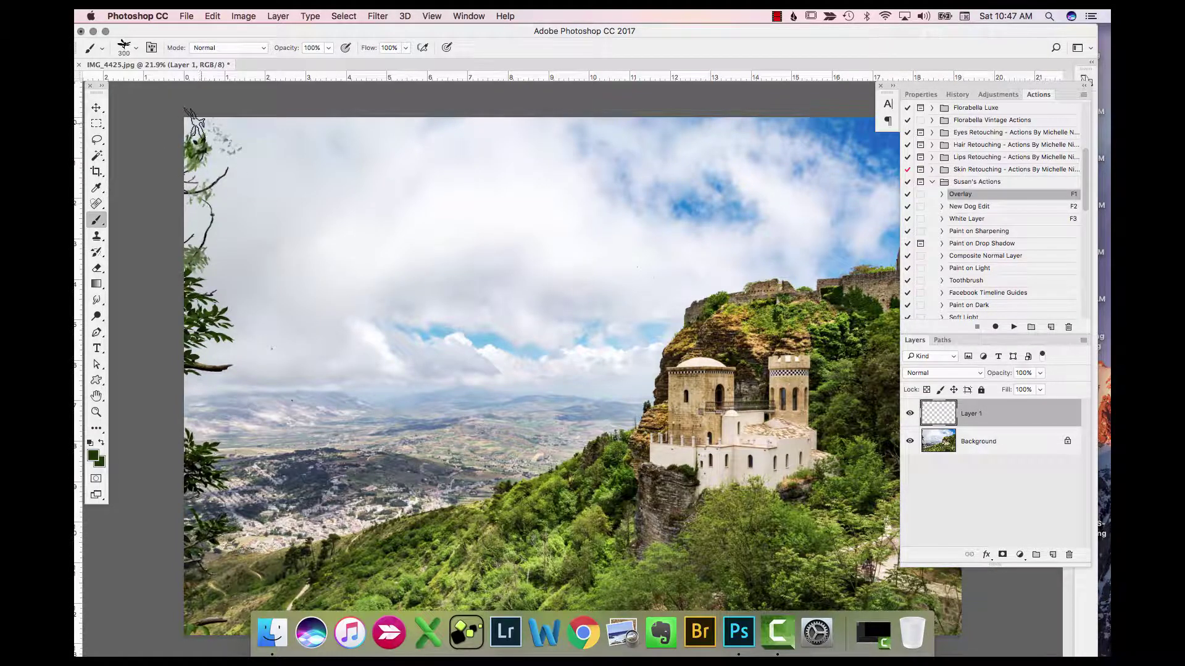
pyautogui.moveTo(196, 123)
pyautogui.mouseDown()
pyautogui.moveTo(239, 143)
pyautogui.moveTo(260, 179)
pyautogui.moveTo(247, 130)
pyautogui.mouseUp()
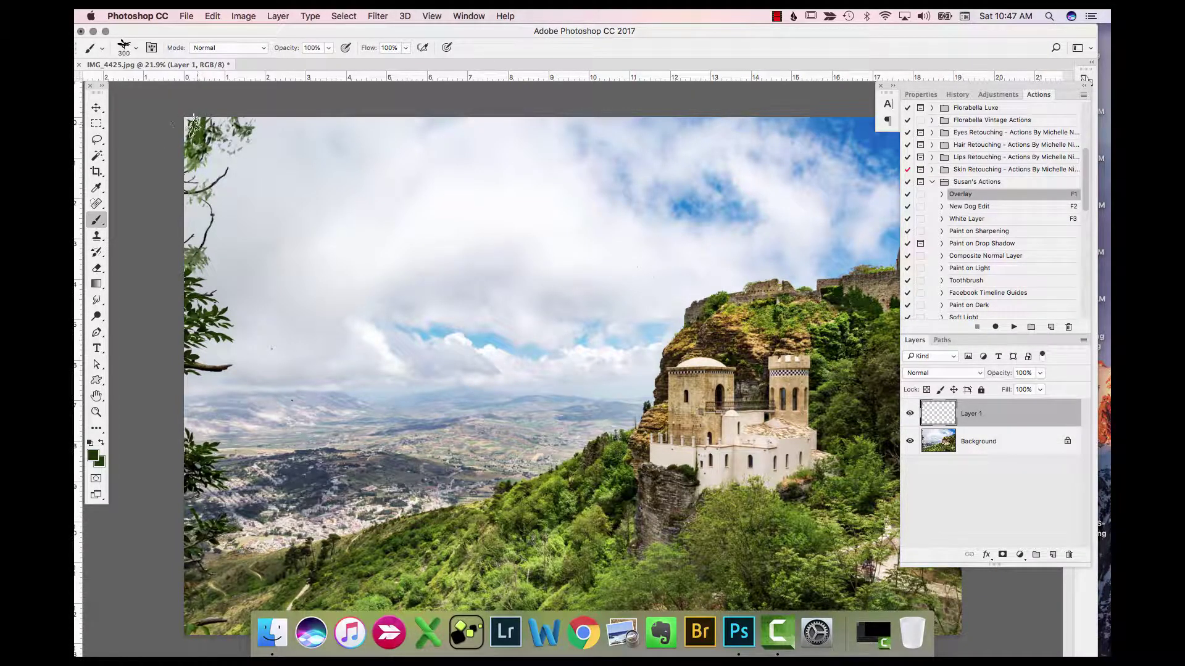
# - Fill the gaps between the branches down the photo's left edge with dark green leaves
pyautogui.moveTo(197, 207)
pyautogui.mouseDown()
pyautogui.moveTo(238, 151)
pyautogui.moveTo(208, 207)
pyautogui.mouseUp()
pyautogui.click(208, 207)
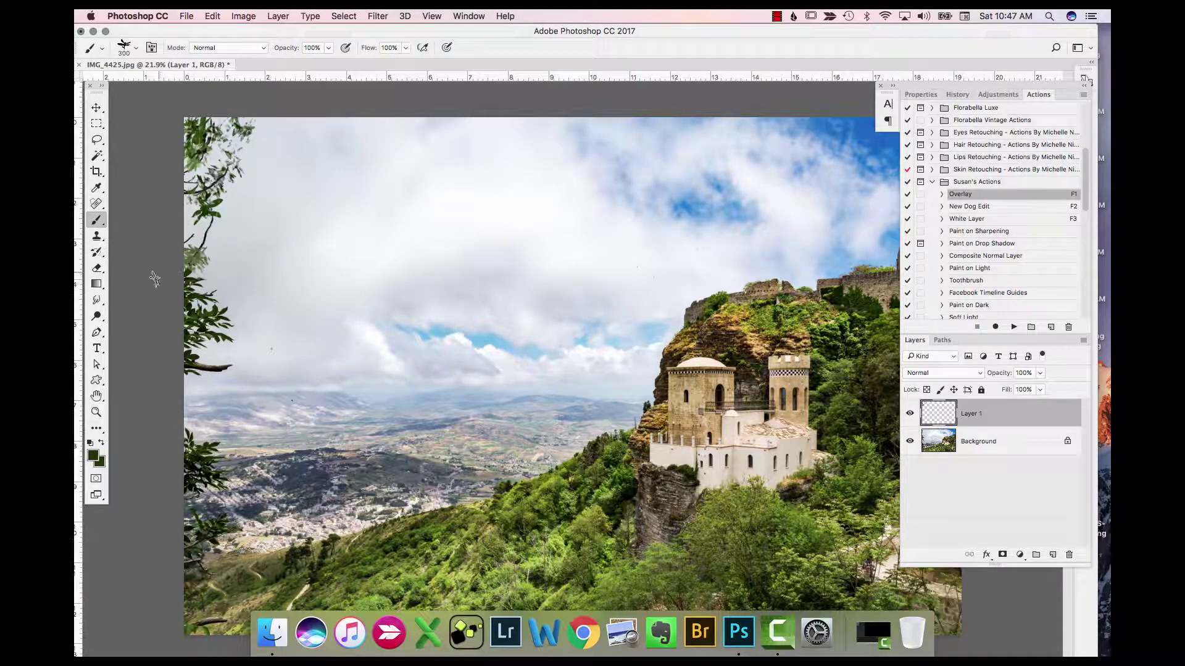
pyautogui.moveTo(208, 243)
pyautogui.mouseDown()
pyautogui.moveTo(223, 181)
pyautogui.moveTo(222, 231)
pyautogui.moveTo(209, 237)
pyautogui.moveTo(202, 187)
pyautogui.moveTo(189, 189)
pyautogui.moveTo(229, 164)
pyautogui.moveTo(180, 196)
pyautogui.mouseUp()
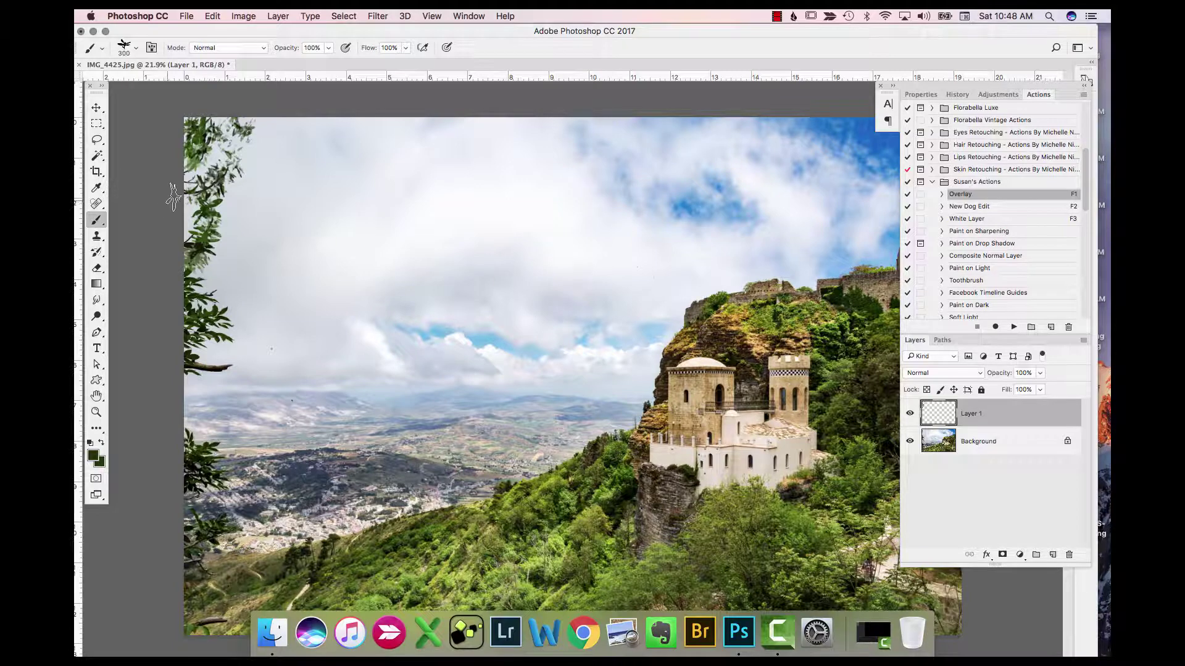
pyautogui.moveTo(197, 352); pyautogui.dragTo(224, 371)
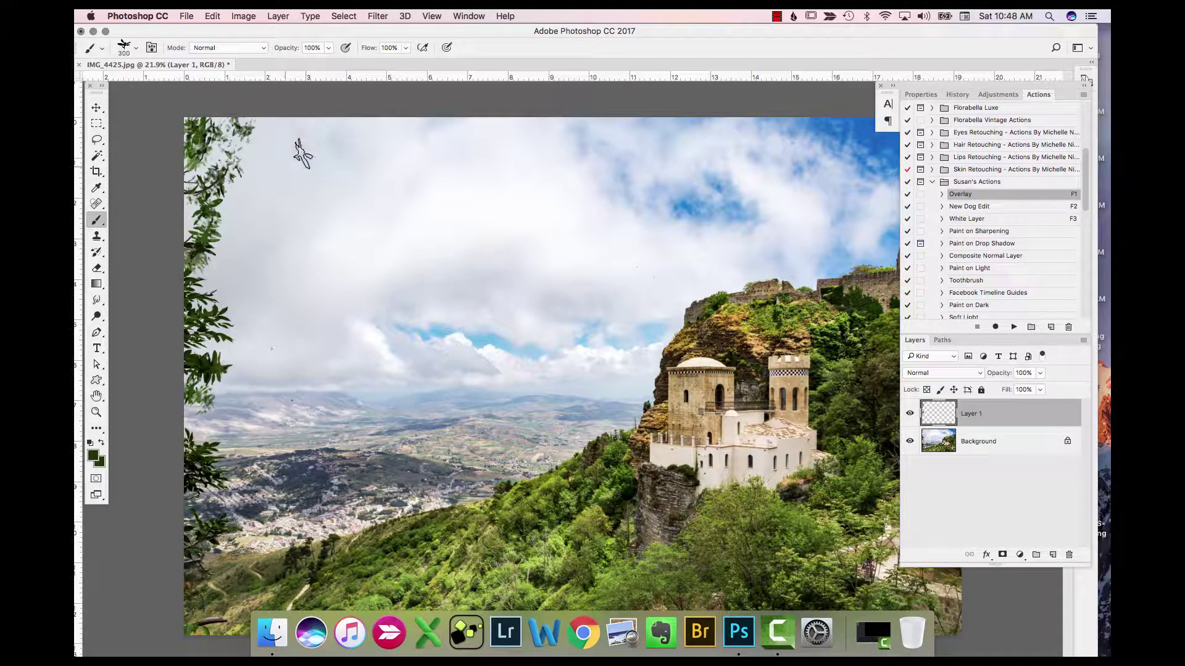
# - Extend the foliage along the photo's top edge from the upper-left corner with overhanging leaf clusters
pyautogui.click(281, 110)
pyautogui.moveTo(291, 105); pyautogui.dragTo(336, 141)
pyautogui.click(256, 130)
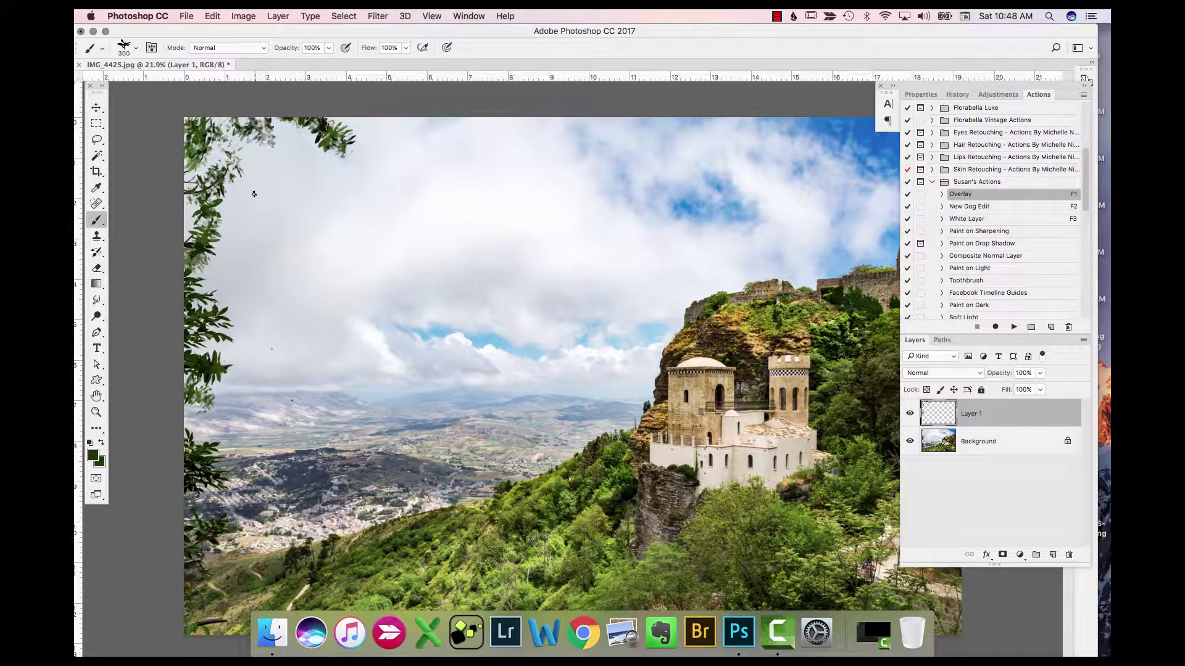
pyautogui.click(302, 126)
pyautogui.click(263, 145)
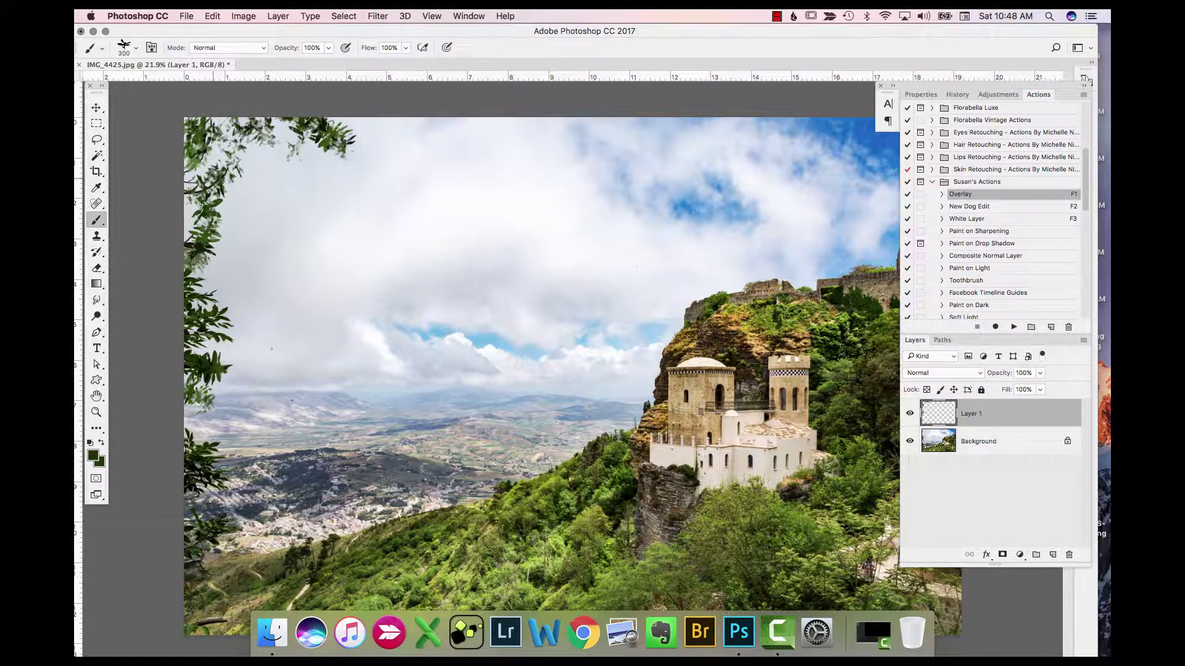
# - Paint leaf clusters along the middle of the photo's top edge and around its upper-right corner
pyautogui.click(469, 127)
pyautogui.click(427, 128)
pyautogui.scroll(-3, 598, 347)
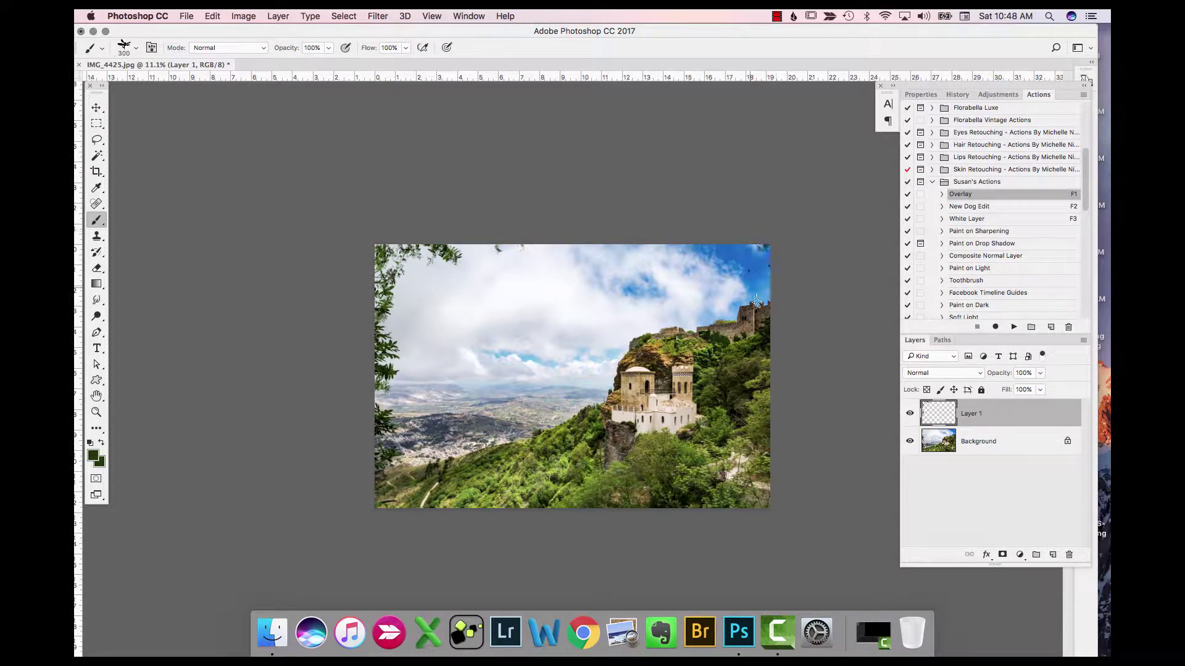
pyautogui.click(787, 285)
pyautogui.click(713, 247)
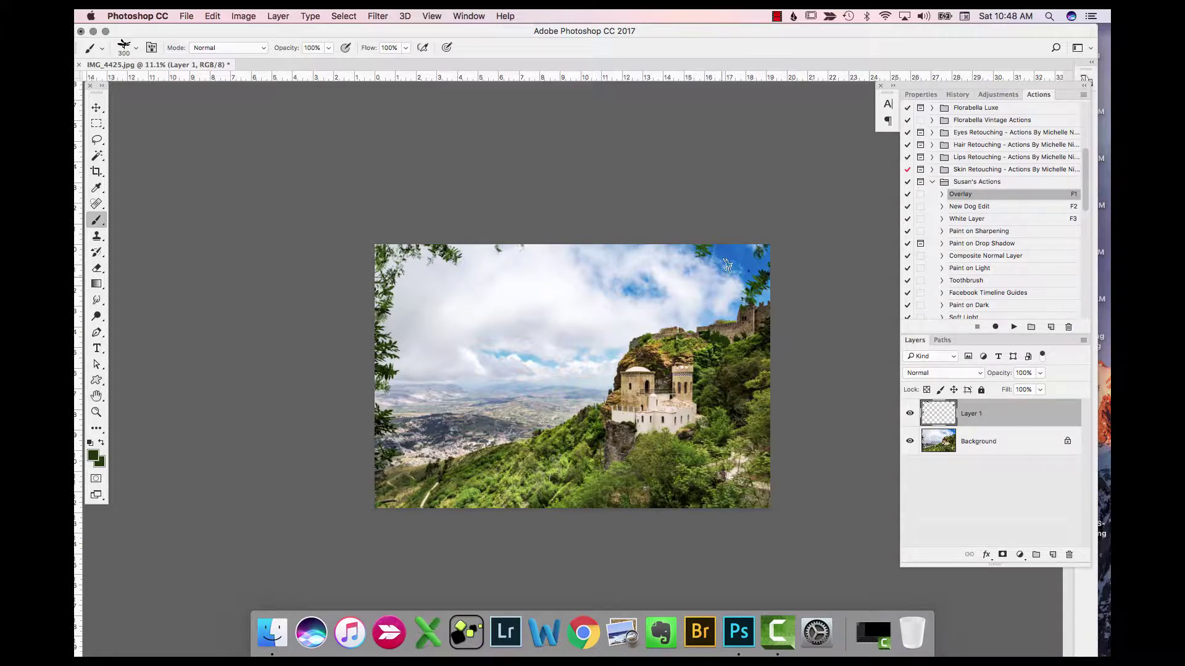
pyautogui.click(775, 338)
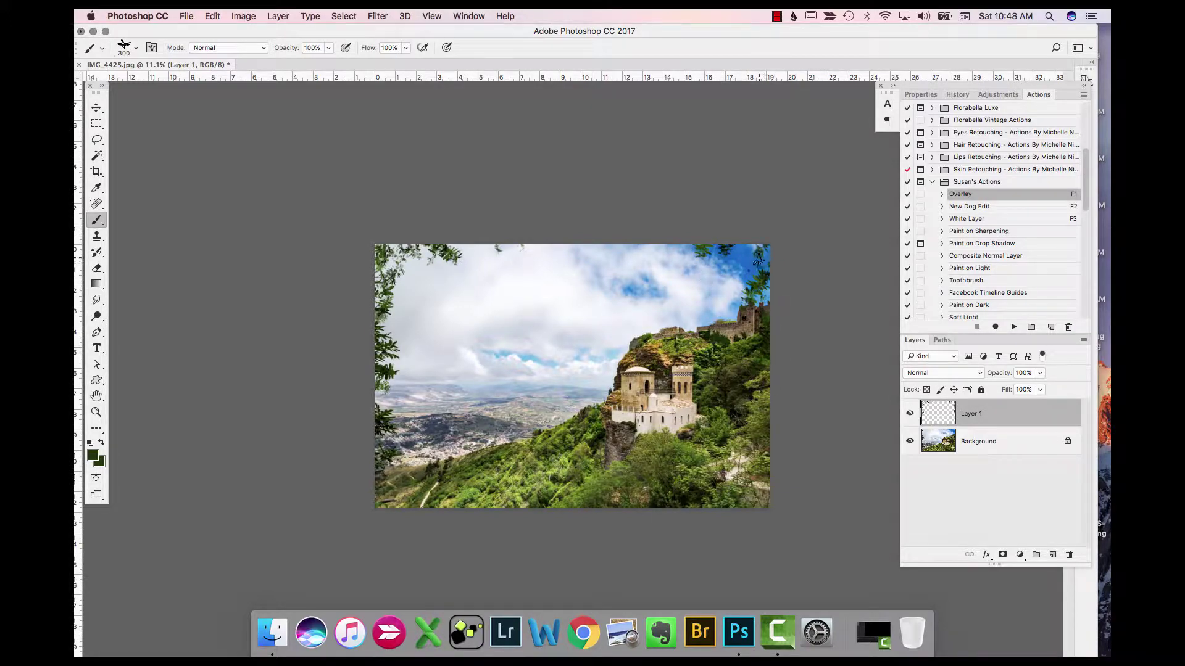
pyautogui.click(608, 248)
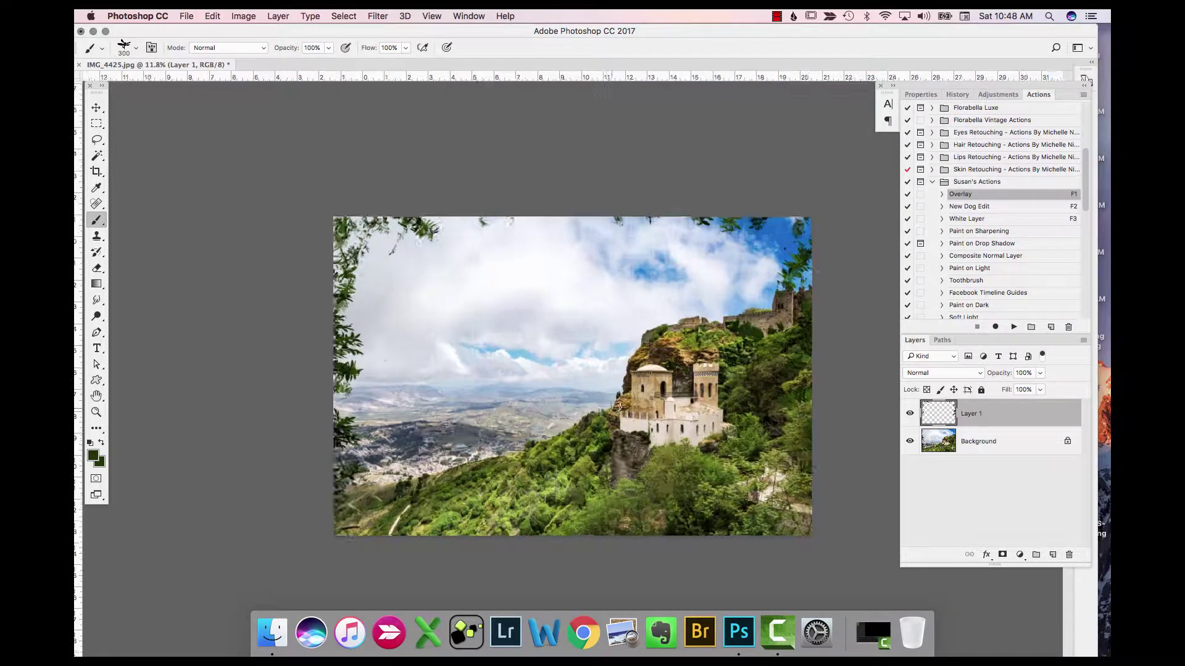
pyautogui.scroll(5, 574, 378)
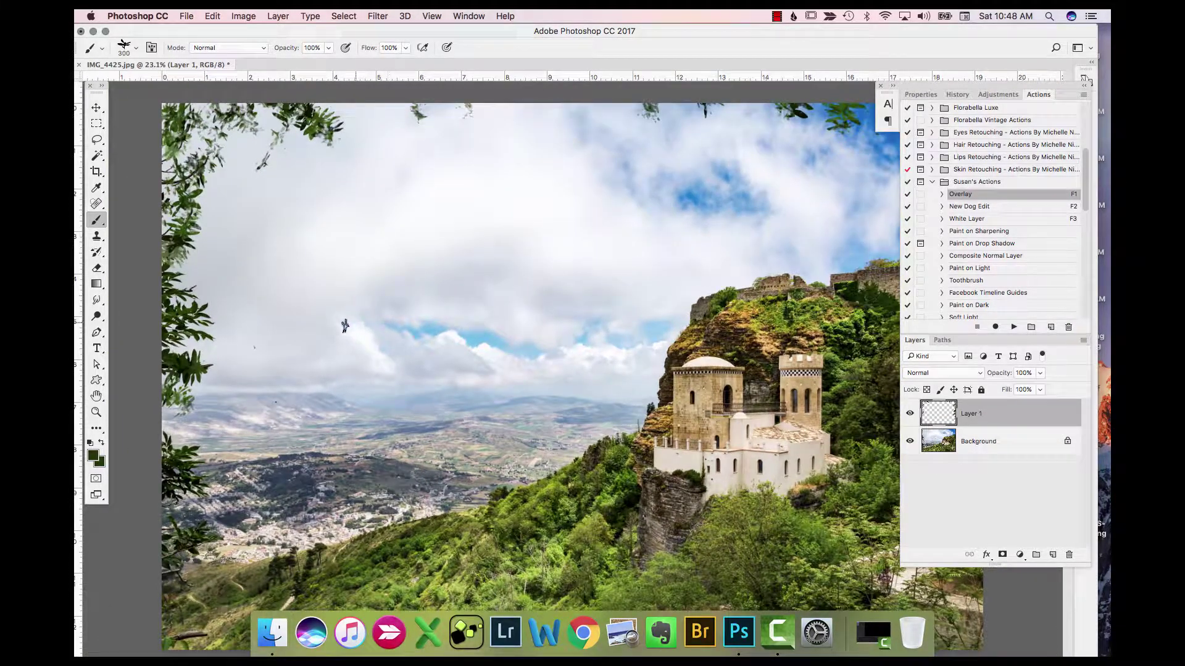
# - Apply a Gaussian Blur with a 3.1-pixel radius to the painted leaf layer
pyautogui.scroll(2, 341, 322)
pyautogui.moveTo(263, 315); pyautogui.dragTo(502, 357)
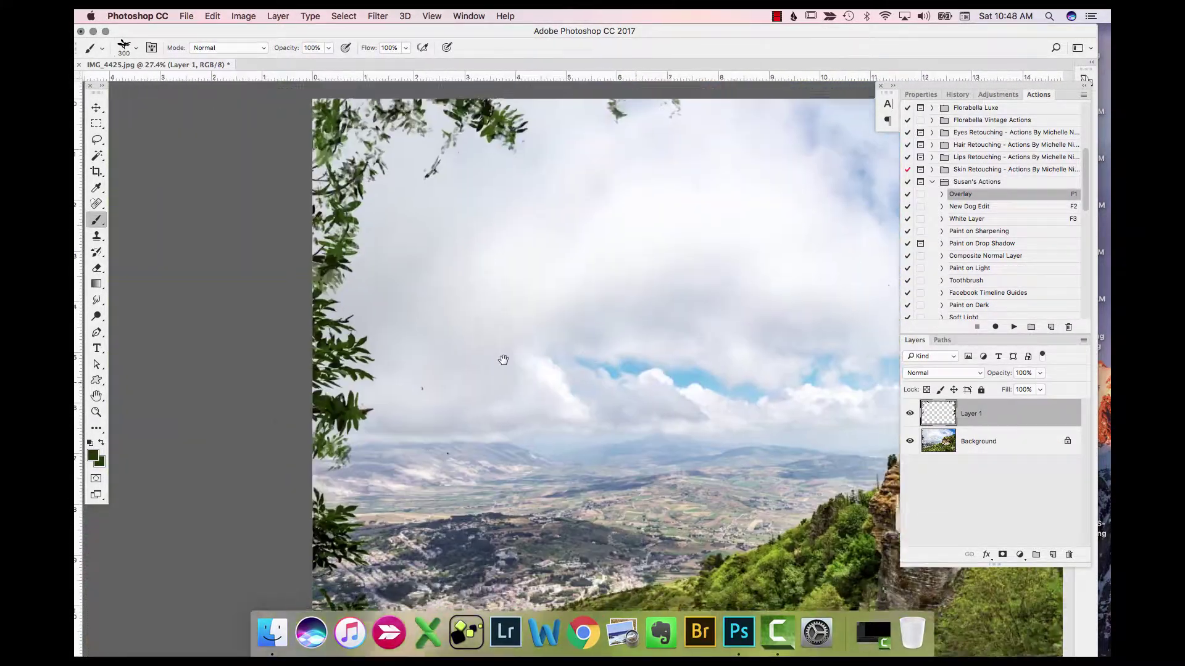
pyautogui.moveTo(423, 269); pyautogui.dragTo(404, 307)
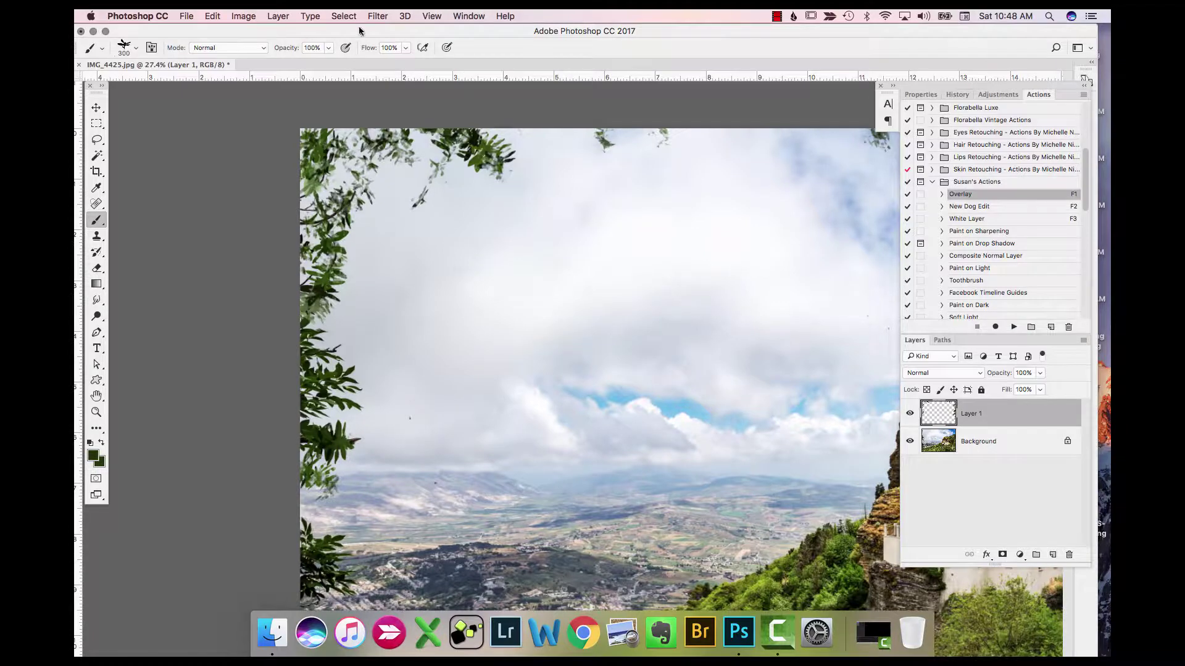
pyautogui.click(378, 16)
pyautogui.moveTo(411, 168)
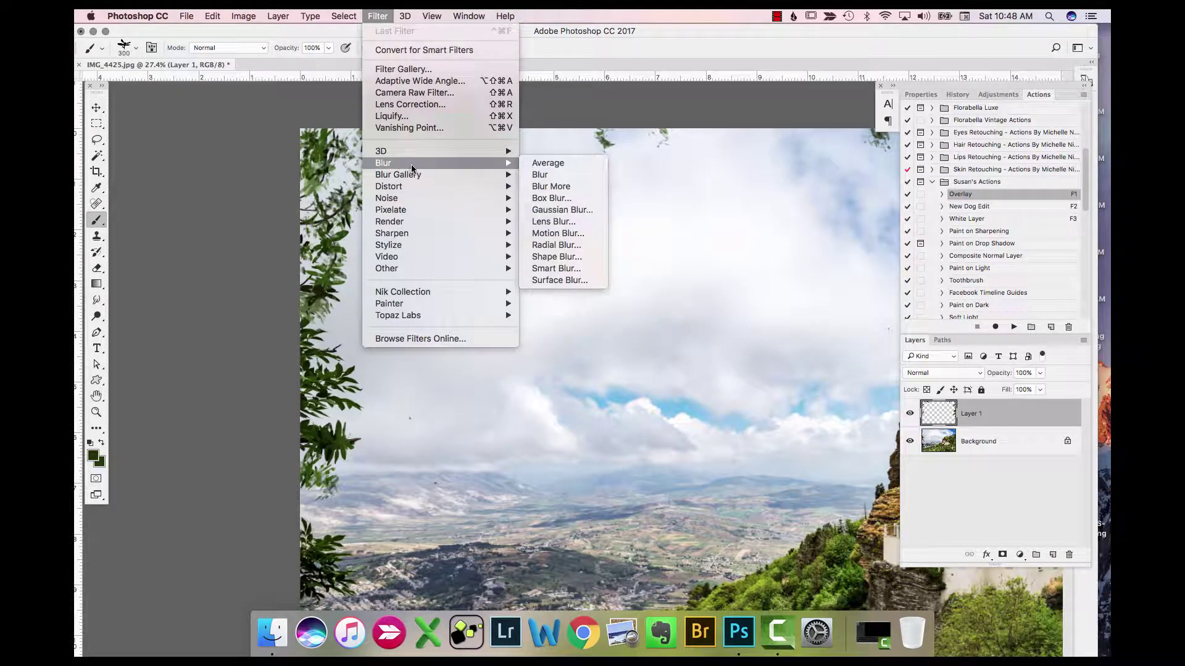
pyautogui.click(558, 209)
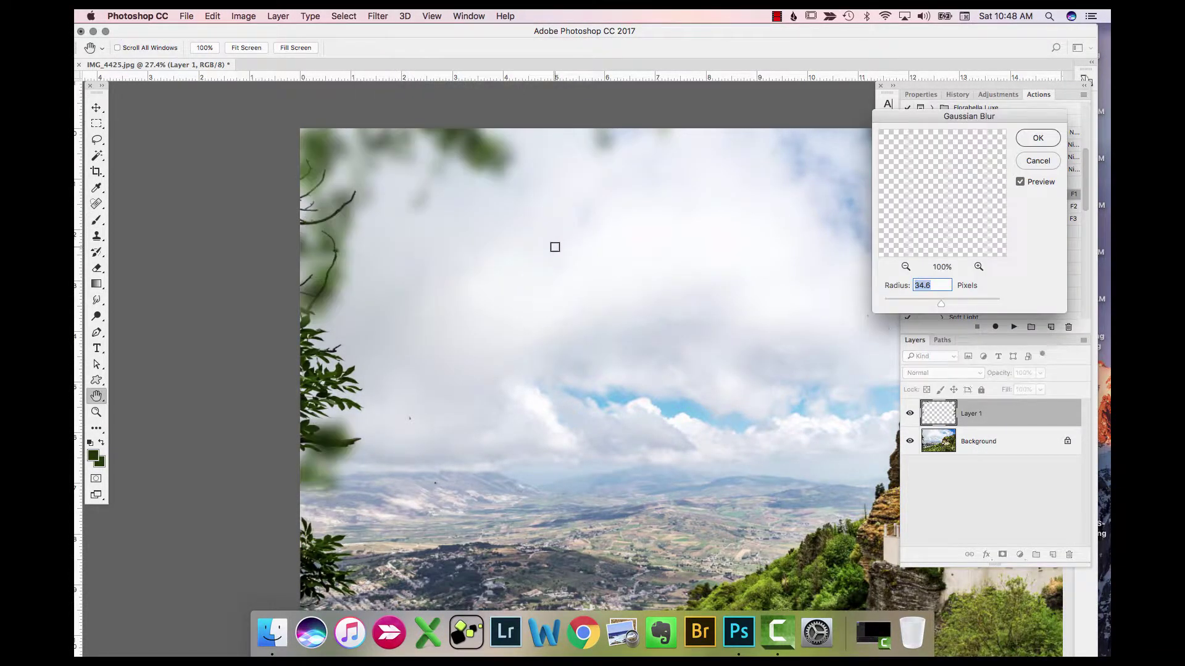
pyautogui.moveTo(941, 308); pyautogui.dragTo(904, 306)
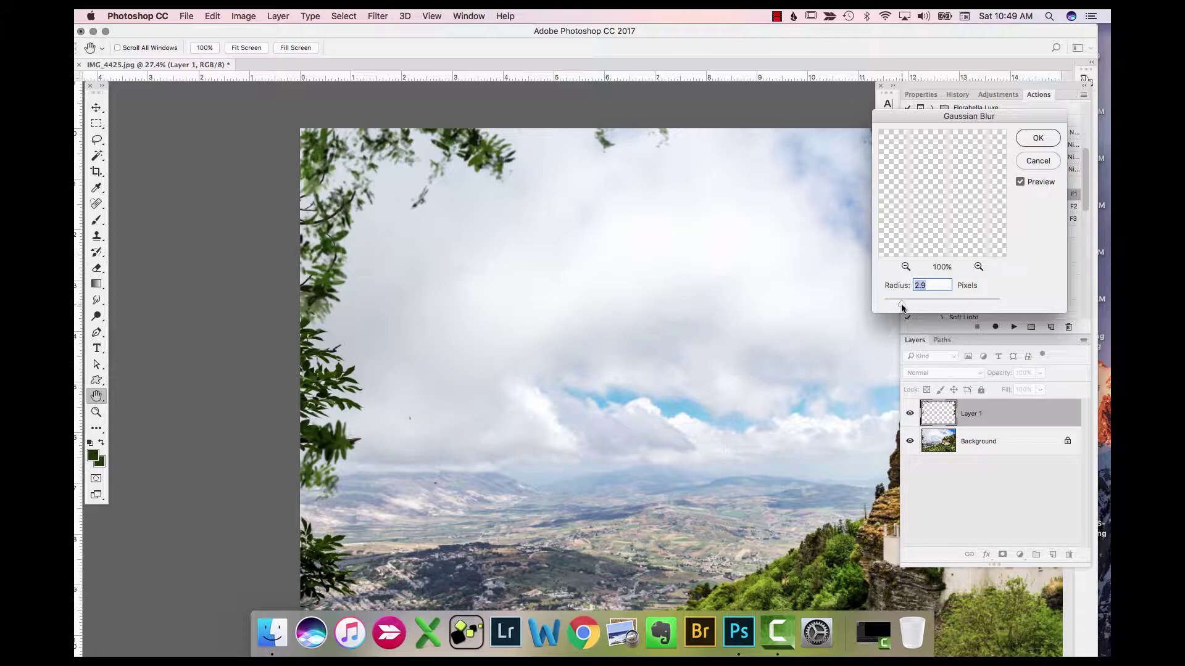
pyautogui.click(1039, 138)
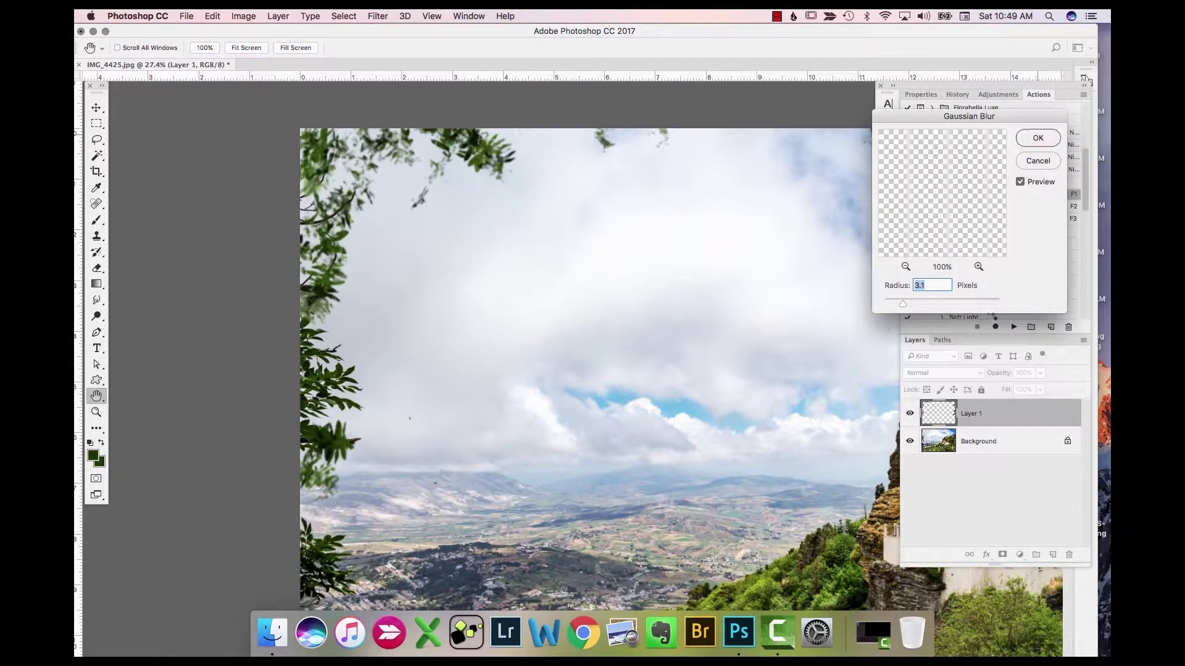
# - Add a new empty layer above the blurred leaf layer
pyautogui.click(1008, 446)
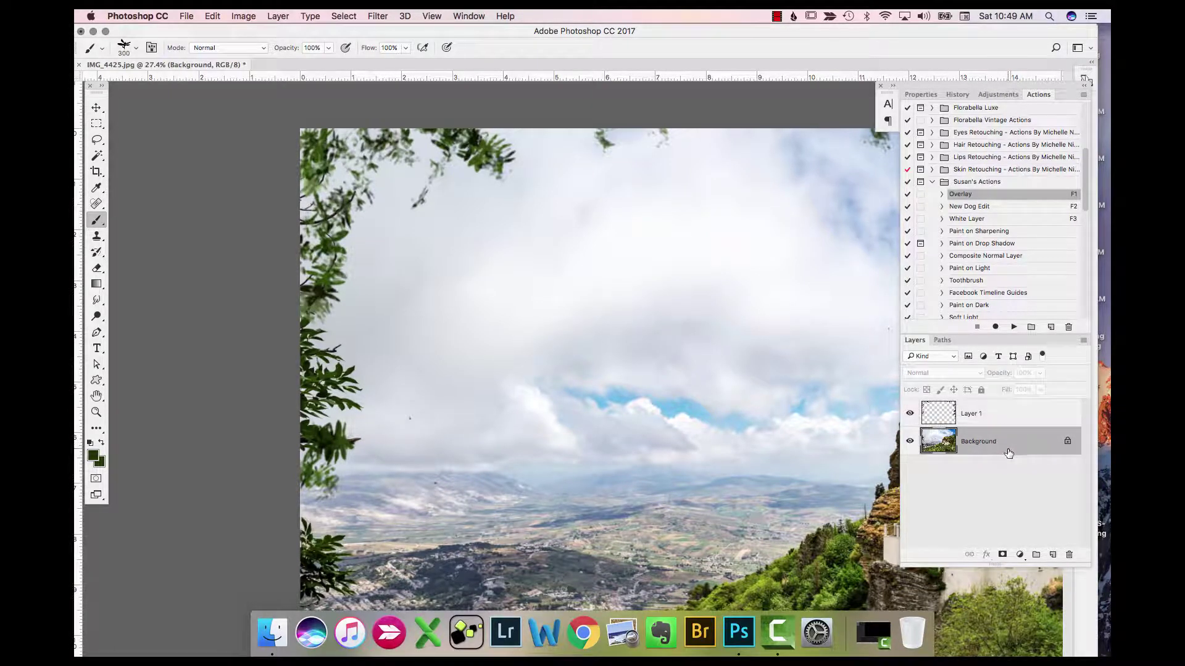
pyautogui.click(1015, 430)
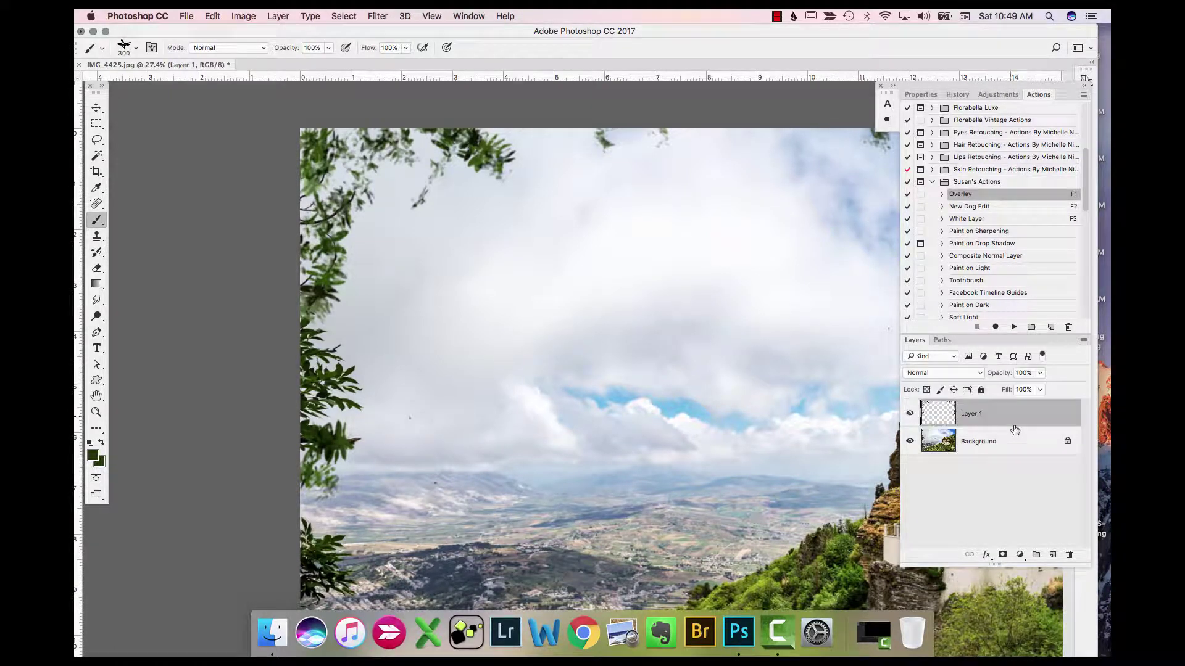
pyautogui.click(1052, 556)
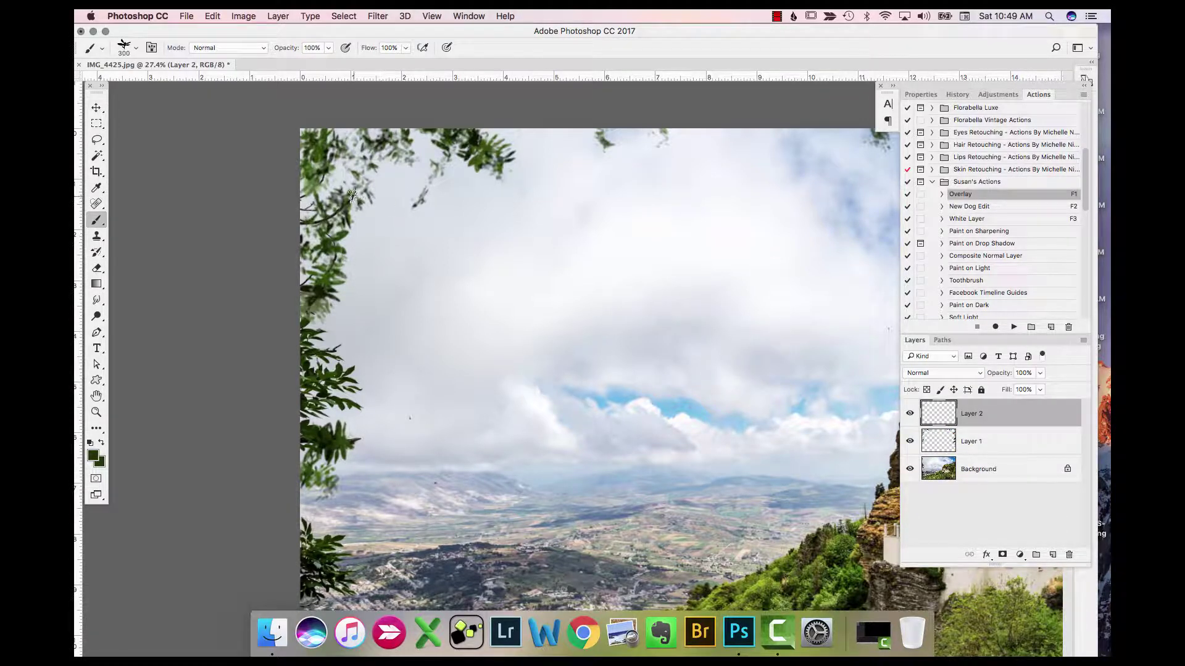
# - Enlarge the leaf brush to 500 pixels, trying a test leaf at 1100 pixels on the way
pyautogui.press(']')
pyautogui.press(']')
pyautogui.press(']')
pyautogui.press(']')
pyautogui.press(']')
pyautogui.press(']')
pyautogui.press(']')
pyautogui.press(']')
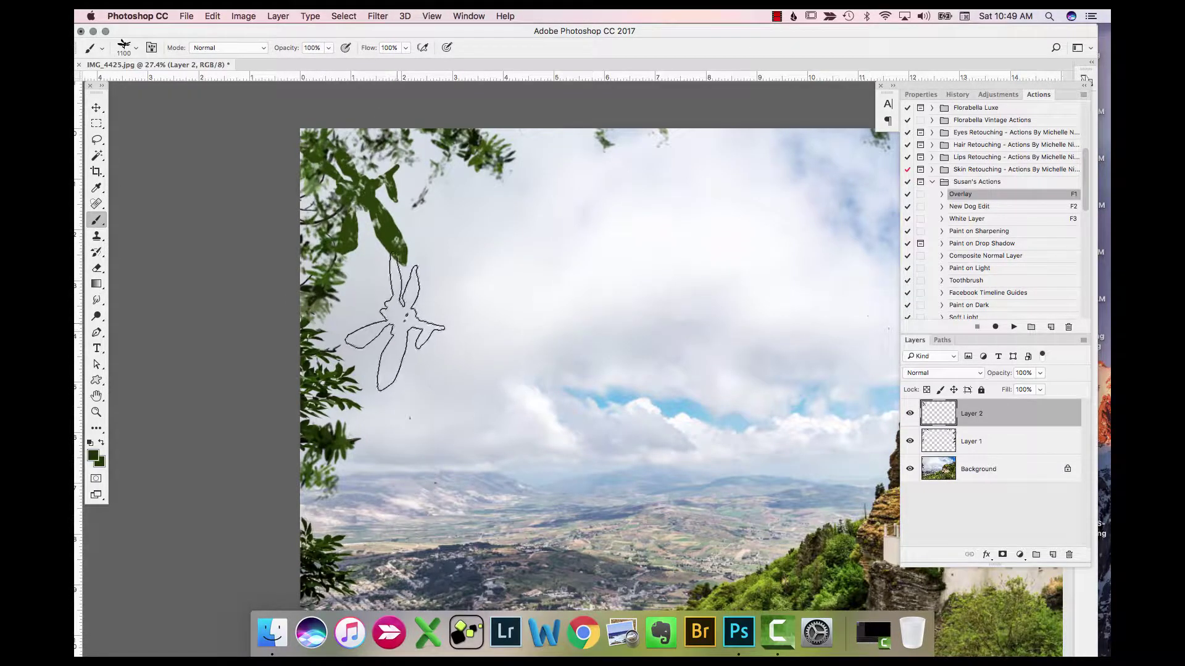
pyautogui.press('[')
pyautogui.press('[')
pyautogui.press('[')
pyautogui.press('[')
pyautogui.press('[')
pyautogui.press('[')
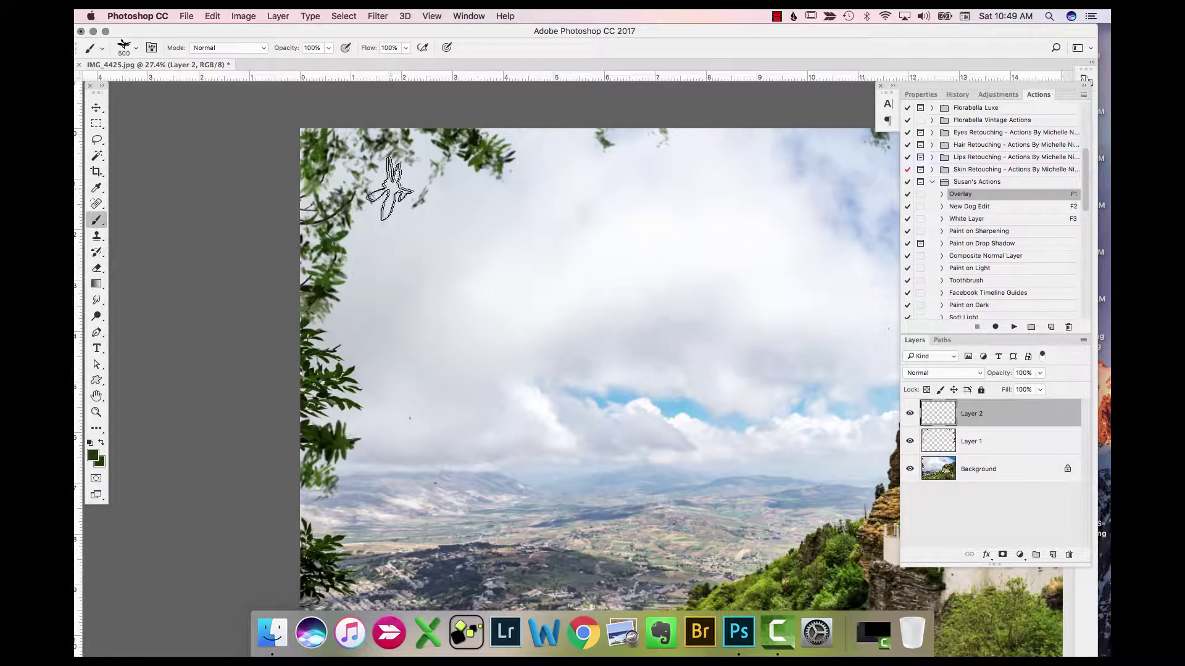
# - Paint a few large foreground leaves over the foliage in the photo's upper-left corner, using greens sampled from the leaves
pyautogui.moveTo(381, 191)
pyautogui.mouseDown()
pyautogui.moveTo(375, 247)
pyautogui.moveTo(355, 250)
pyautogui.moveTo(342, 290)
pyautogui.mouseUp()
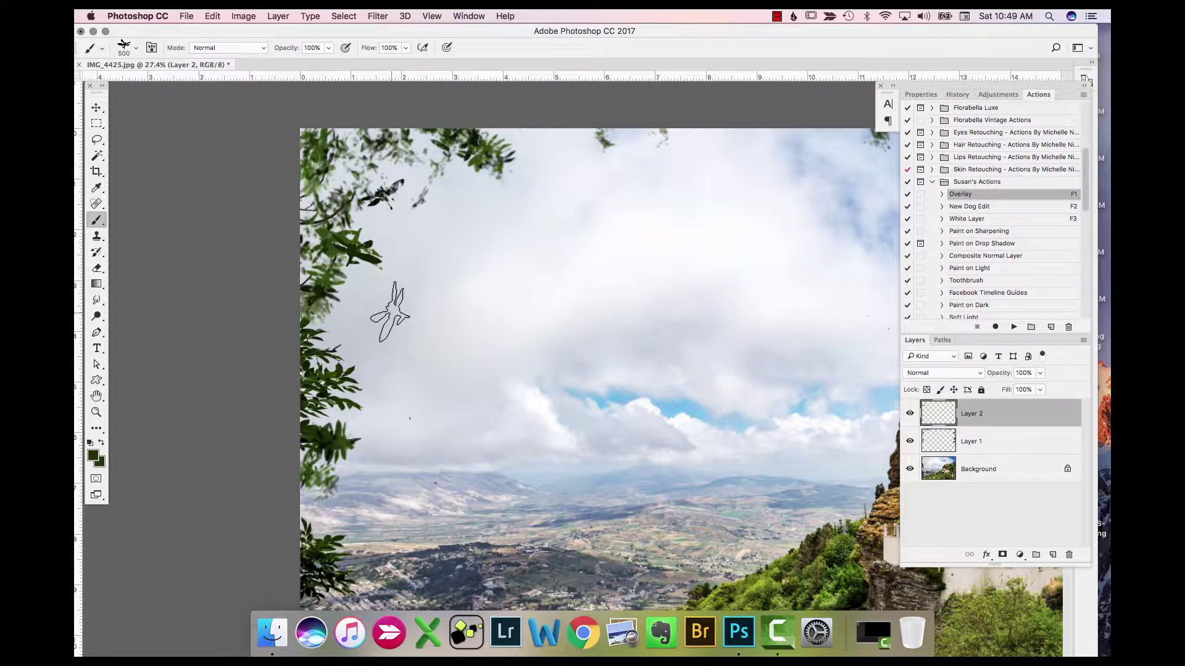
pyautogui.click(311, 307)
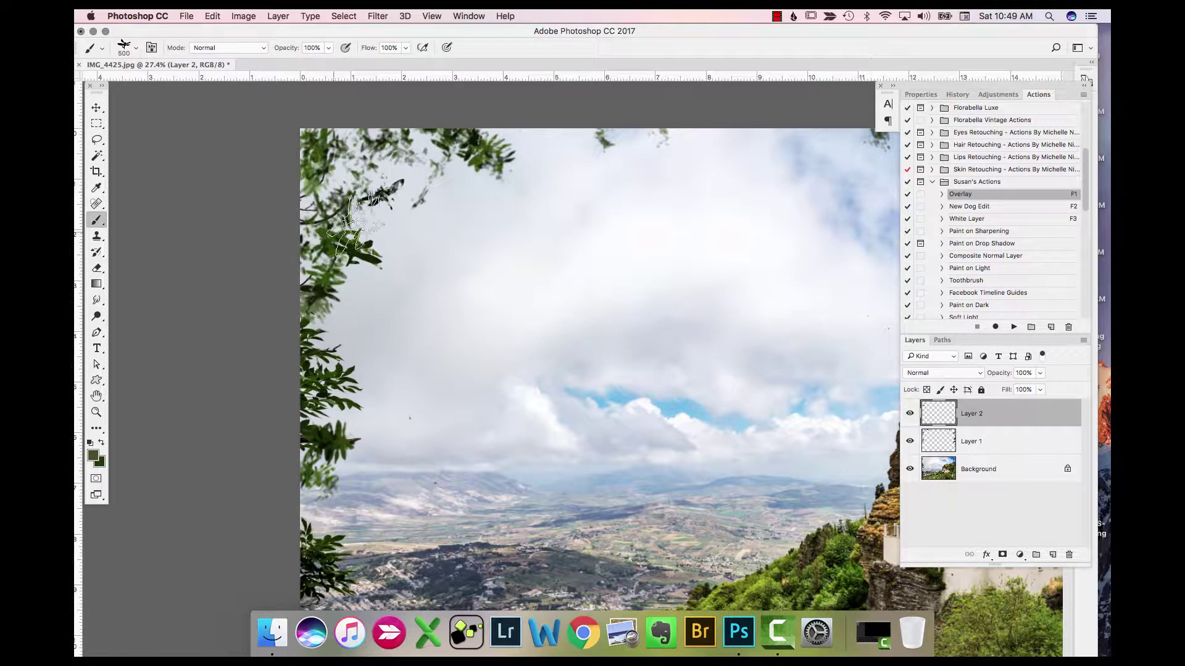
pyautogui.click(377, 196)
pyautogui.click(470, 170)
pyautogui.click(512, 133)
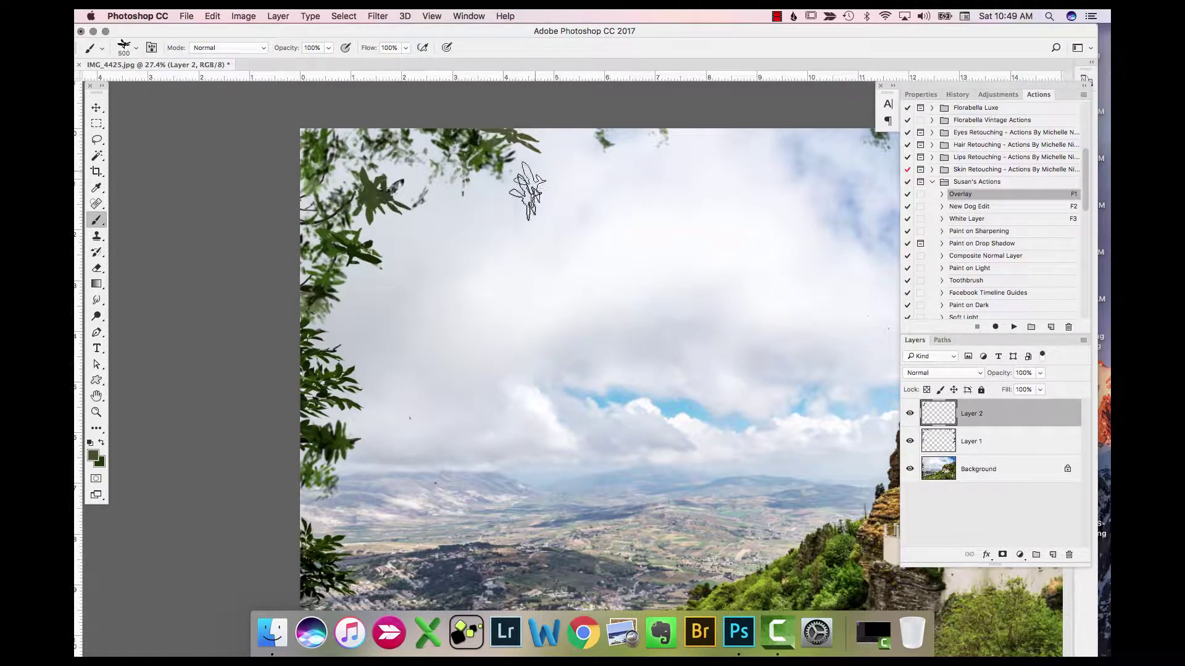
# - Paint large foreground leaves along the right half of the photo's top edge and around its upper-right corner
pyautogui.moveTo(559, 312)
pyautogui.mouseDown()
pyautogui.moveTo(308, 288)
pyautogui.moveTo(254, 299)
pyautogui.mouseUp()
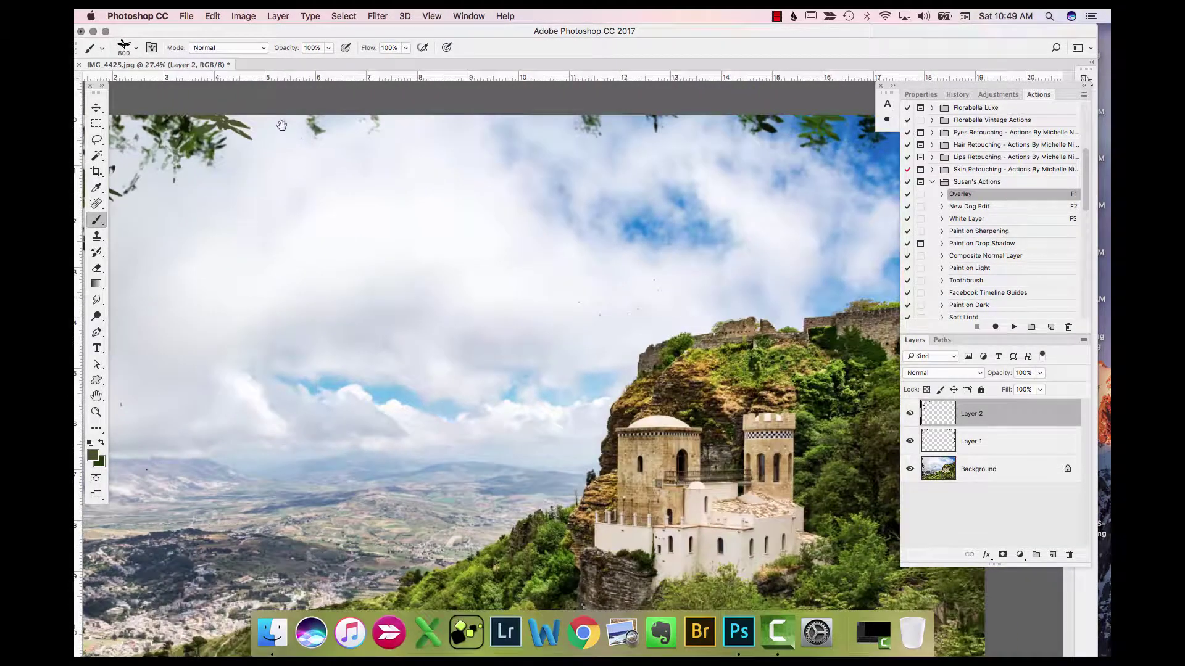
pyautogui.click(721, 128)
pyautogui.click(789, 159)
pyautogui.moveTo(651, 273); pyautogui.dragTo(441, 301)
pyautogui.click(705, 168)
pyautogui.click(742, 161)
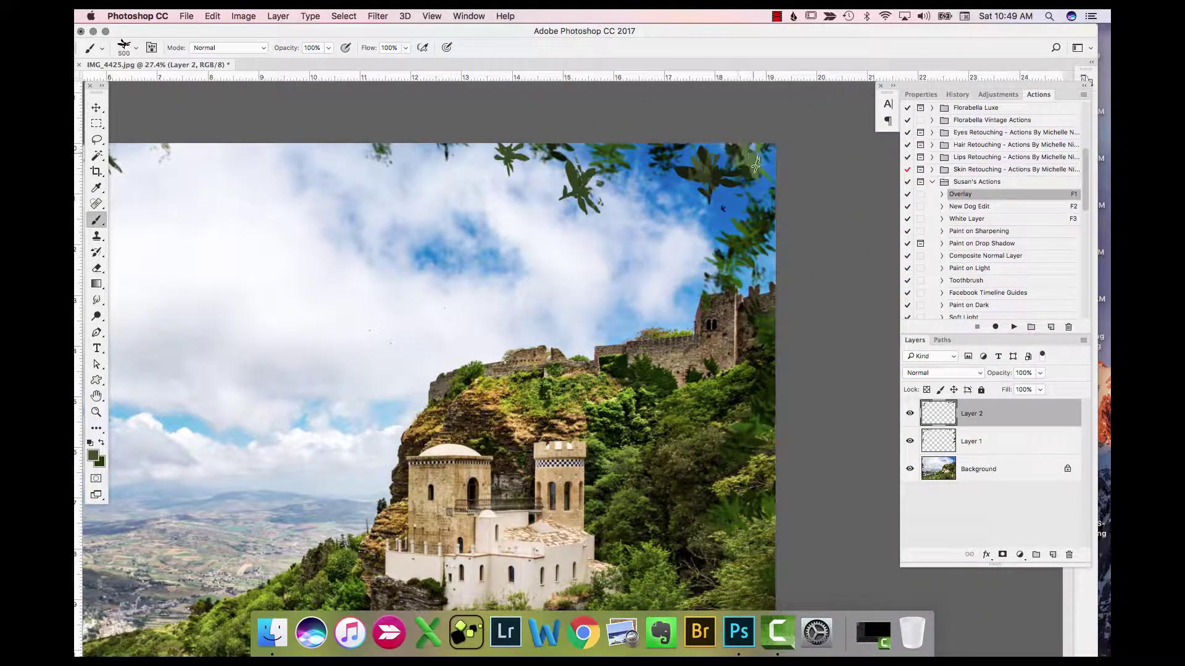
pyautogui.click(697, 250)
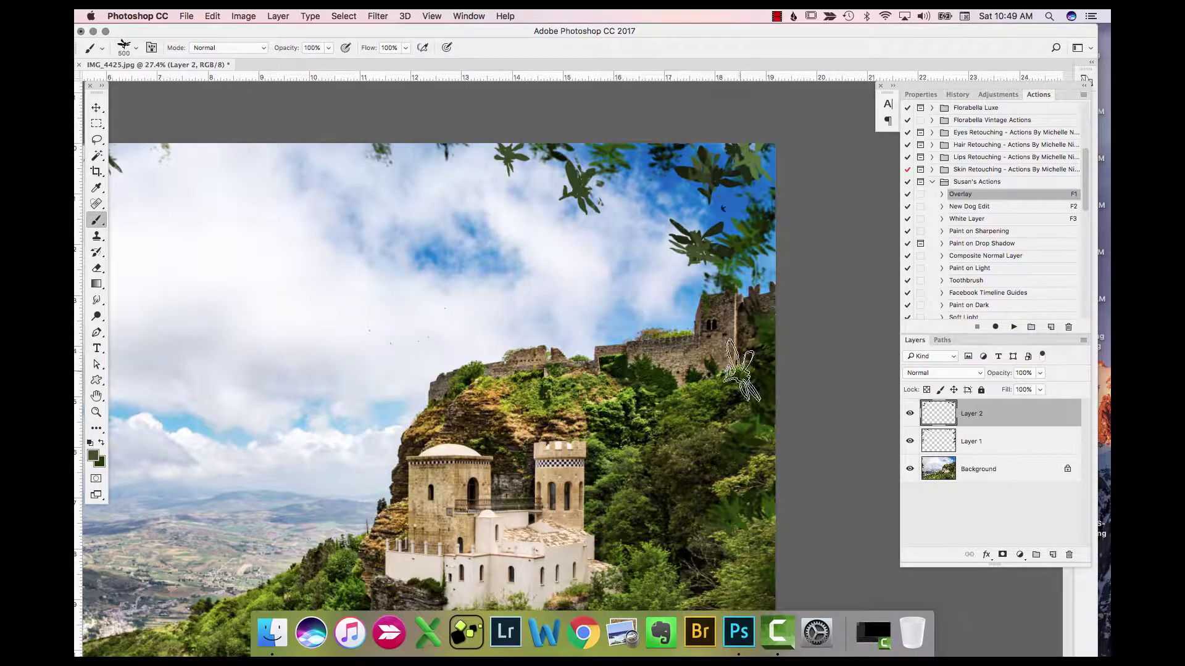
# - Try a large leaf cluster over the valley at the photo's left edge
pyautogui.scroll(-2, 747, 358)
pyautogui.scroll(-1, 740, 383)
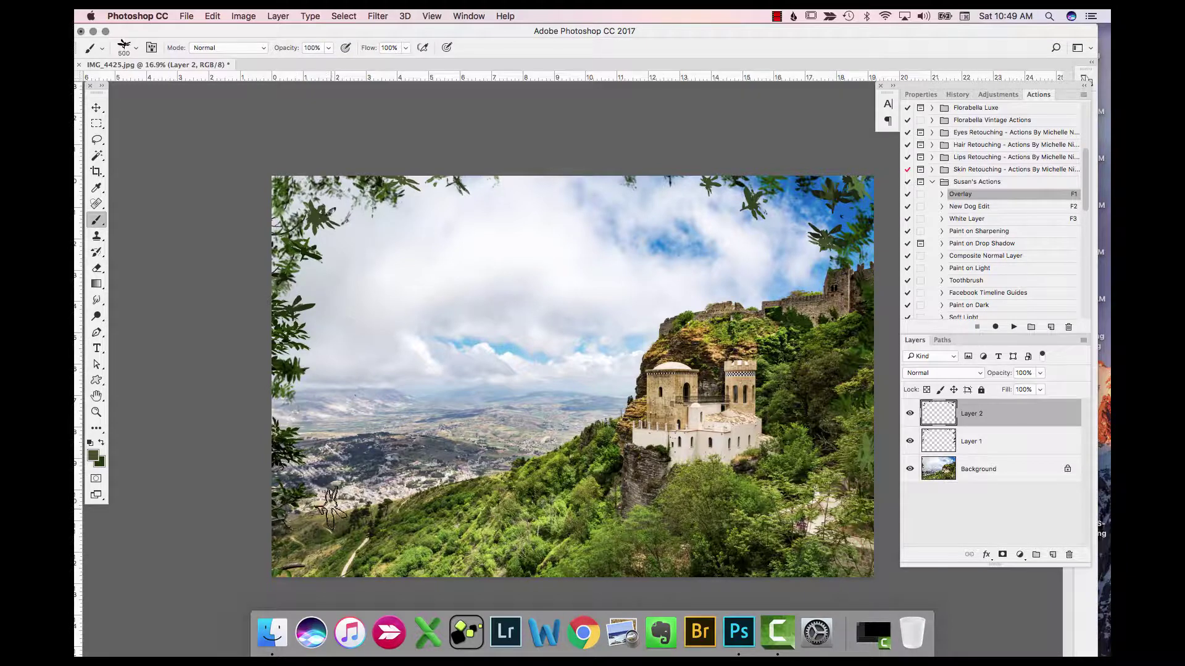
pyautogui.click(307, 415)
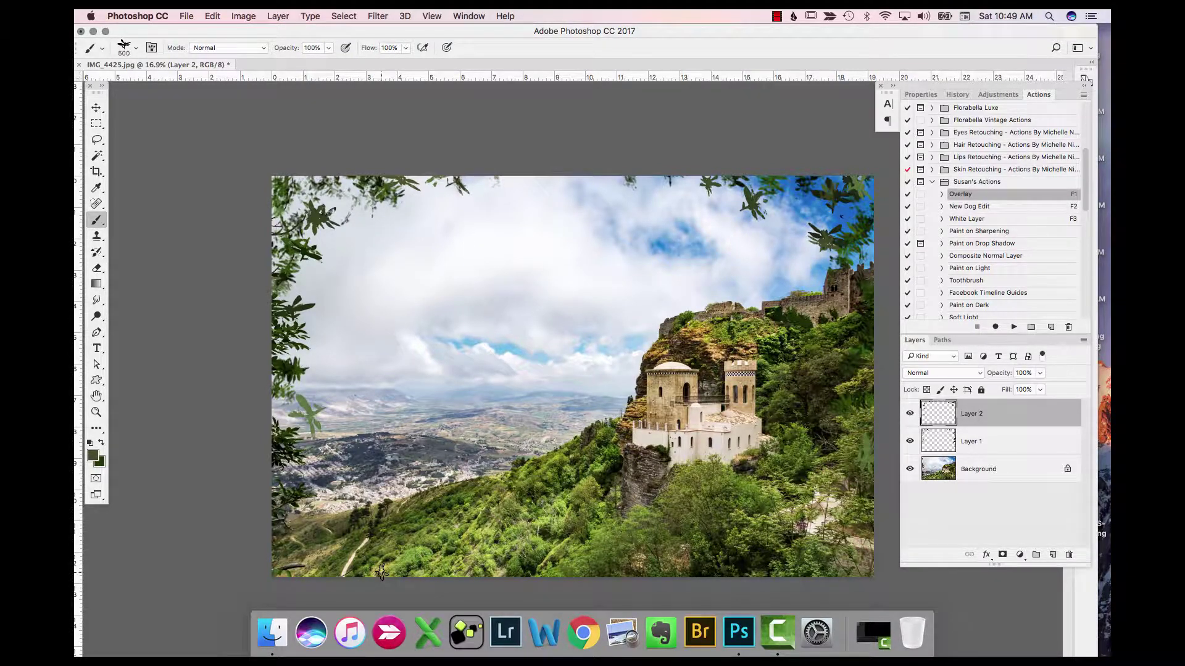
pyautogui.press('super+z')
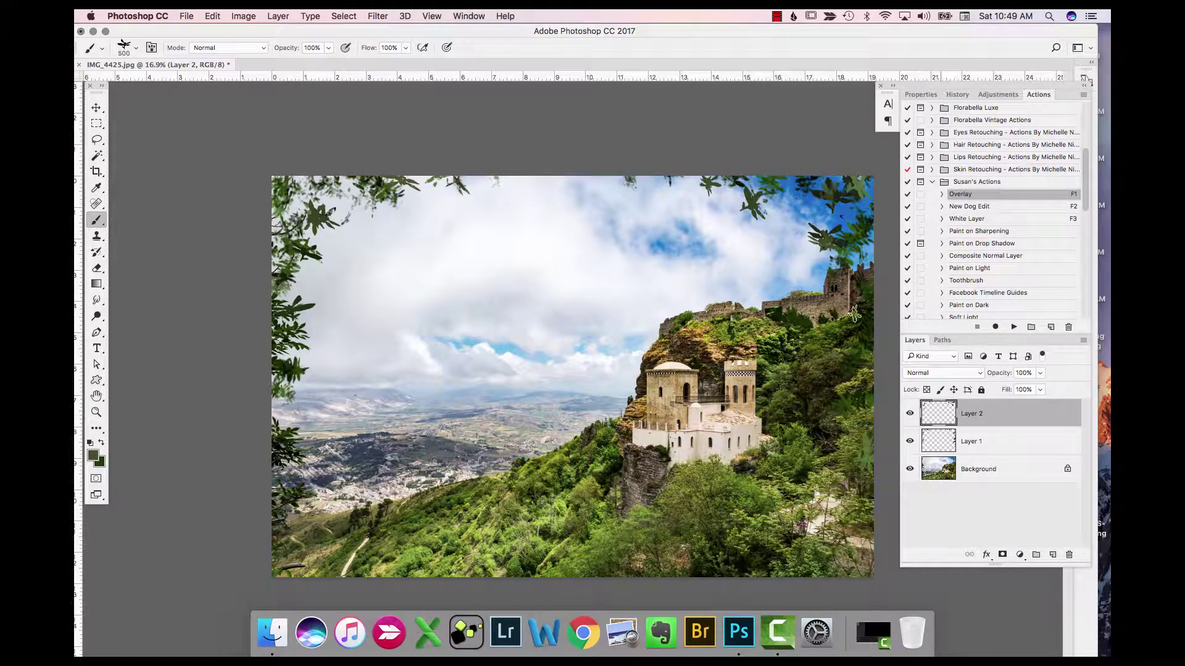
# - Apply a Gaussian Blur with a radius of about 24.7 pixels to the large foreground leaves on Layer 2
pyautogui.click(378, 16)
pyautogui.moveTo(404, 162)
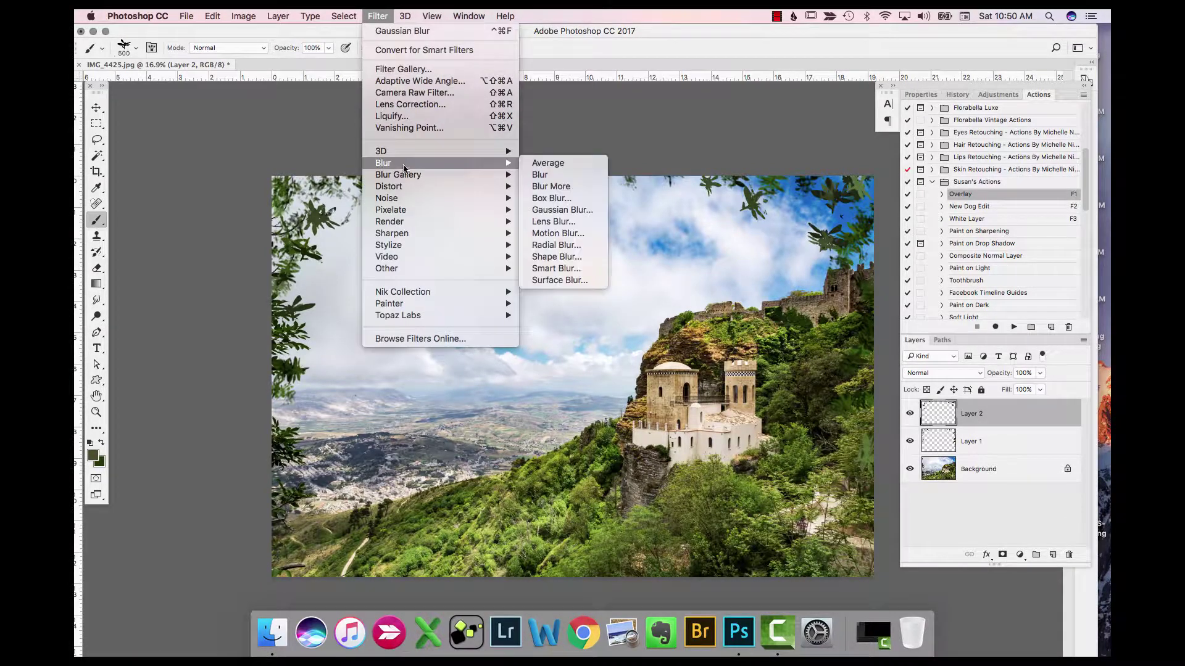
pyautogui.click(575, 210)
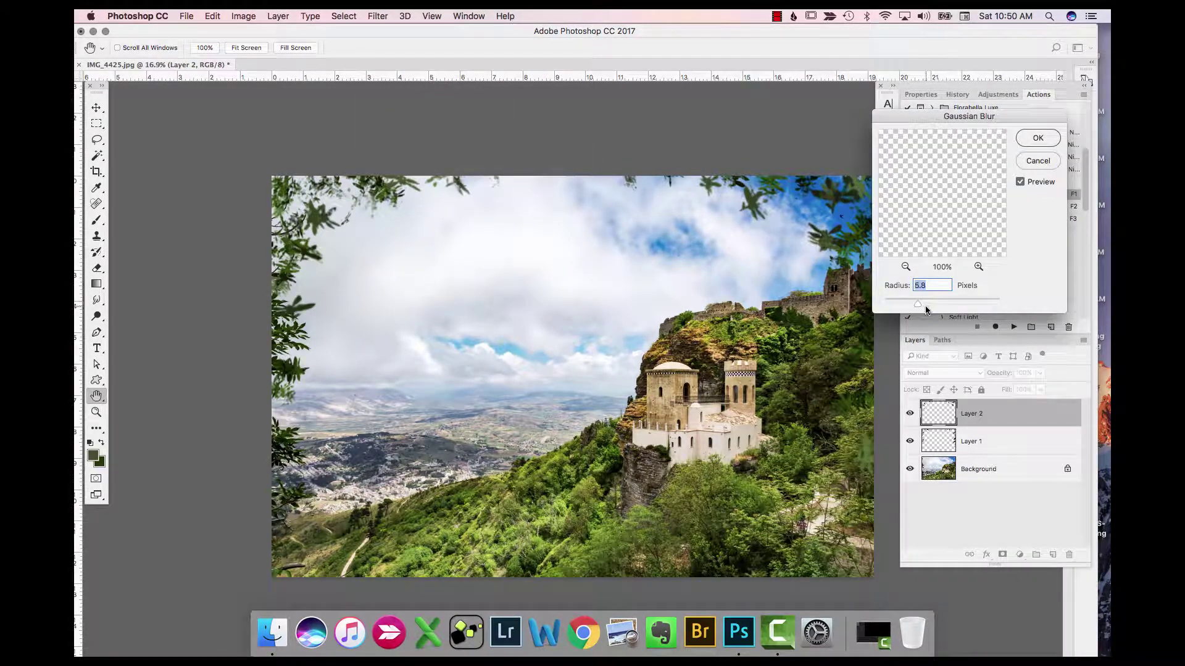
pyautogui.moveTo(916, 308); pyautogui.dragTo(939, 308)
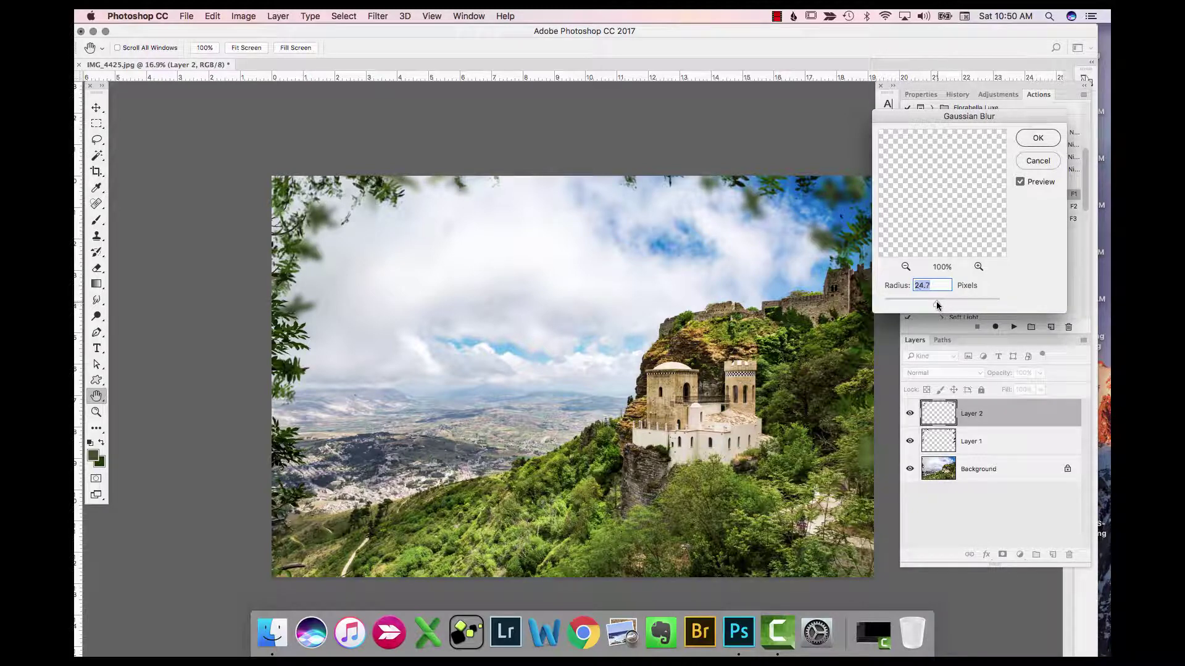
pyautogui.click(1031, 144)
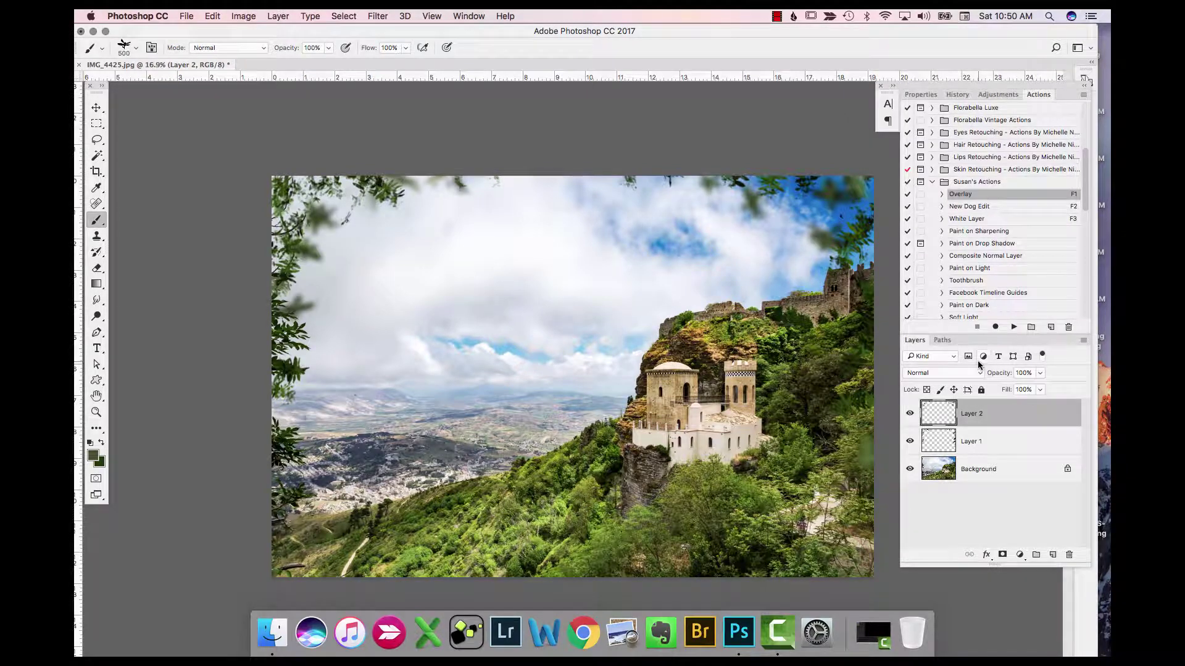
# - Merge Layer 1 and Layer 2 into a single leaf layer, keeping the Background separate
pyautogui.keyDown('shift'); pyautogui.click(1001, 444); pyautogui.keyUp('shift')
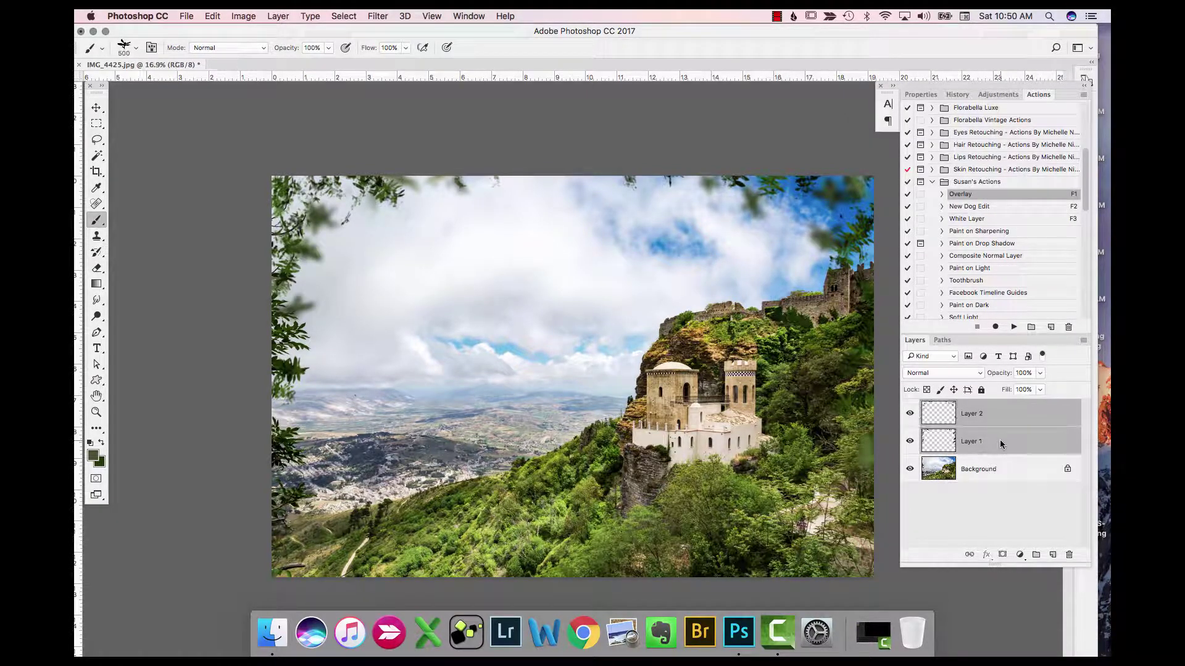
pyautogui.rightClick(999, 444)
pyautogui.click(886, 450)
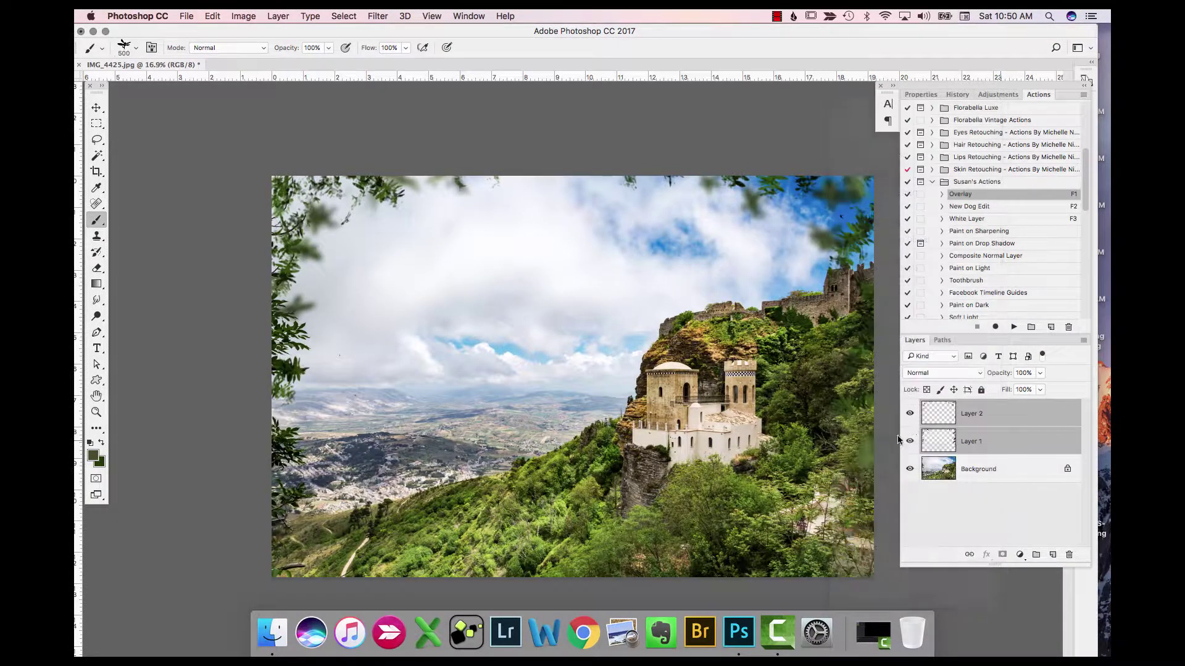
pyautogui.press('super+z')
pyautogui.rightClick(942, 425)
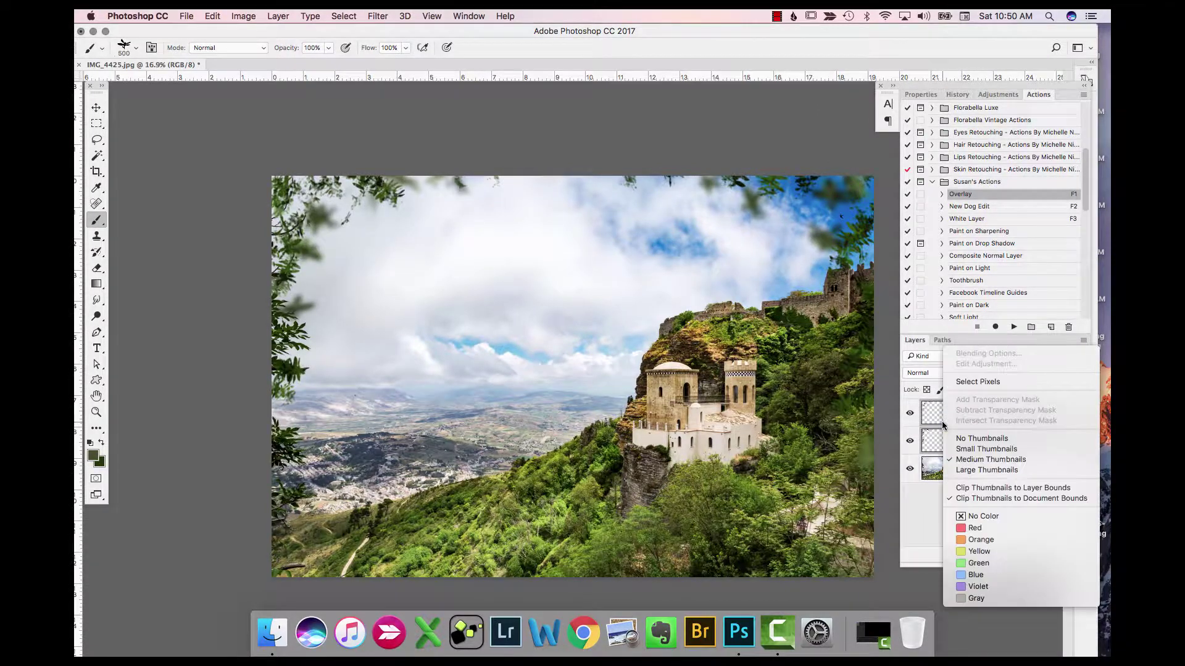
pyautogui.press('Escape')
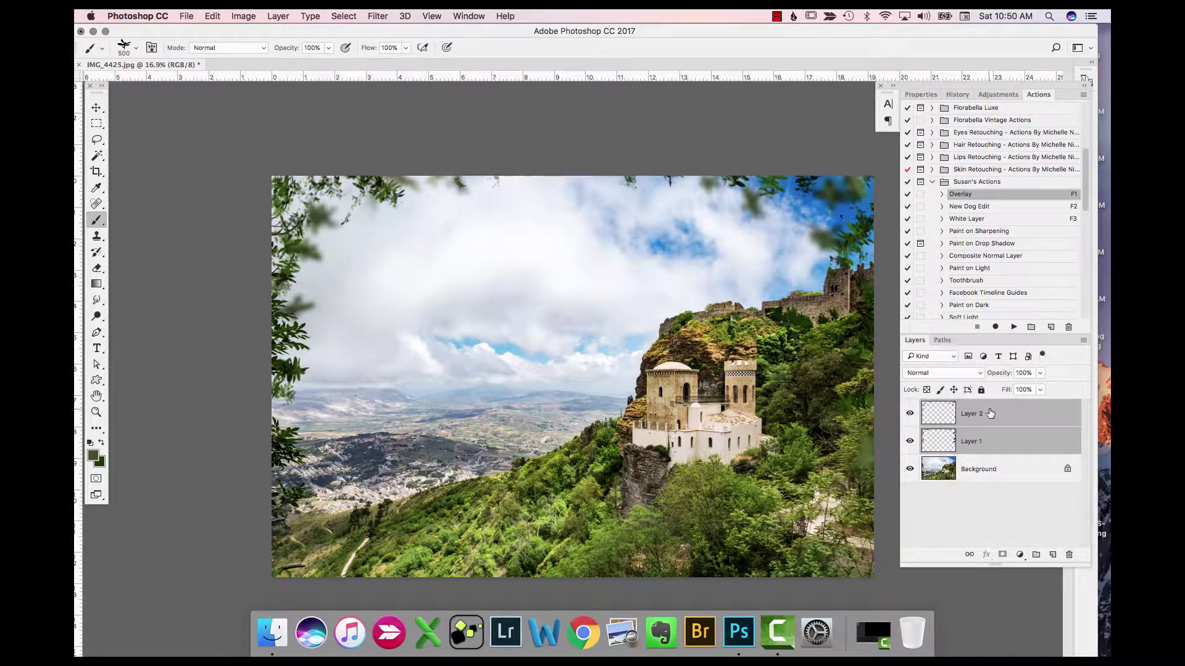
pyautogui.rightClick(988, 413)
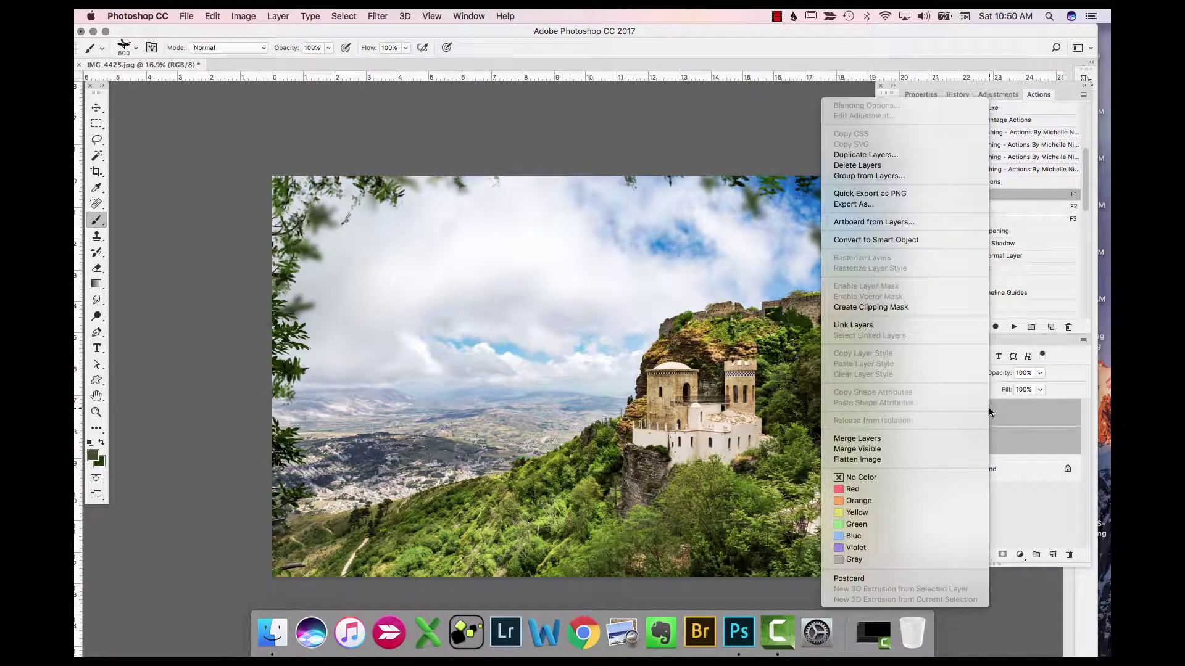
pyautogui.click(872, 439)
# - Toggle the merged leaf layer's visibility to compare the photo with and without the painted leaves
pyautogui.click(910, 416)
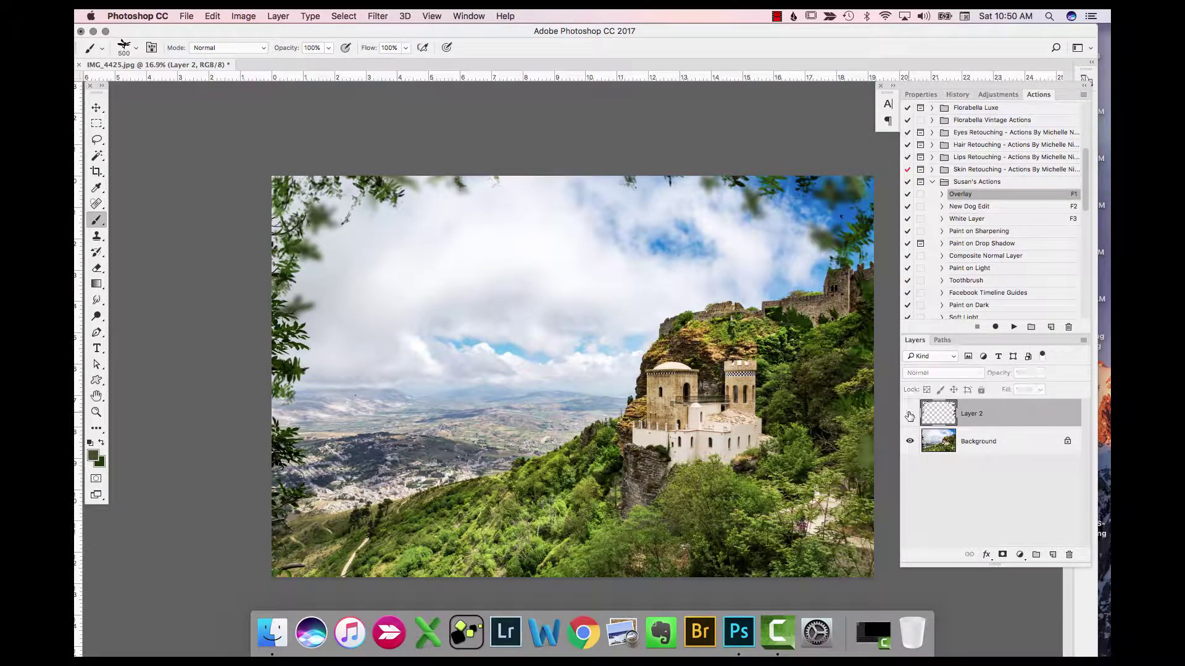
pyautogui.click(910, 416)
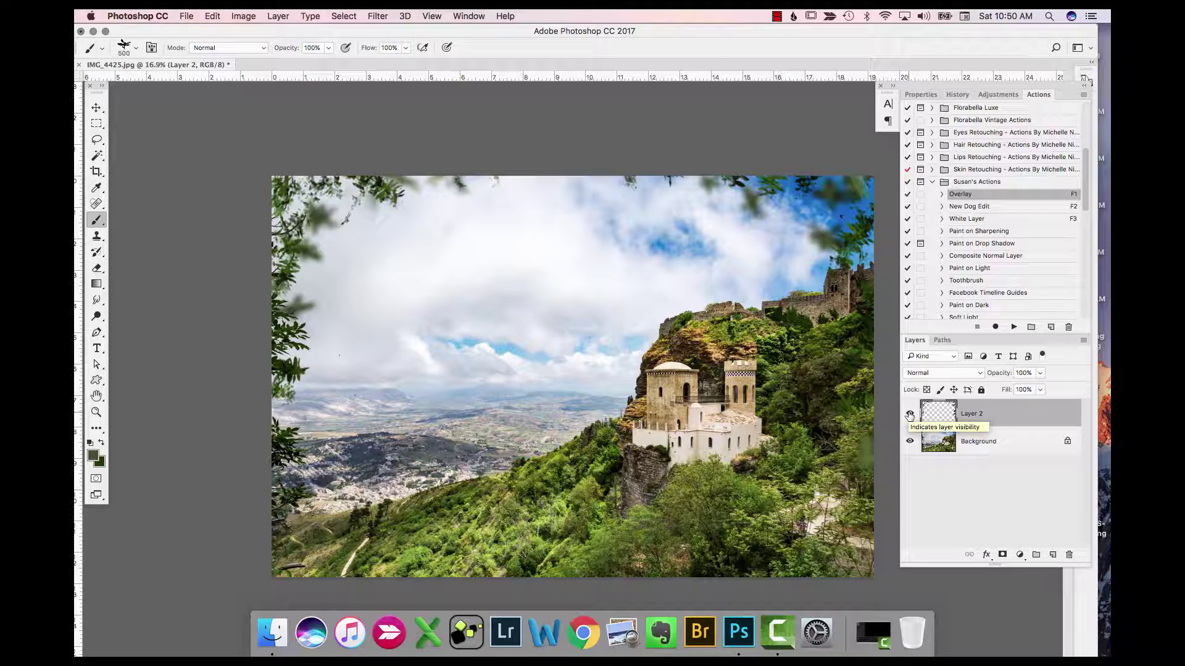
pyautogui.click(909, 416)
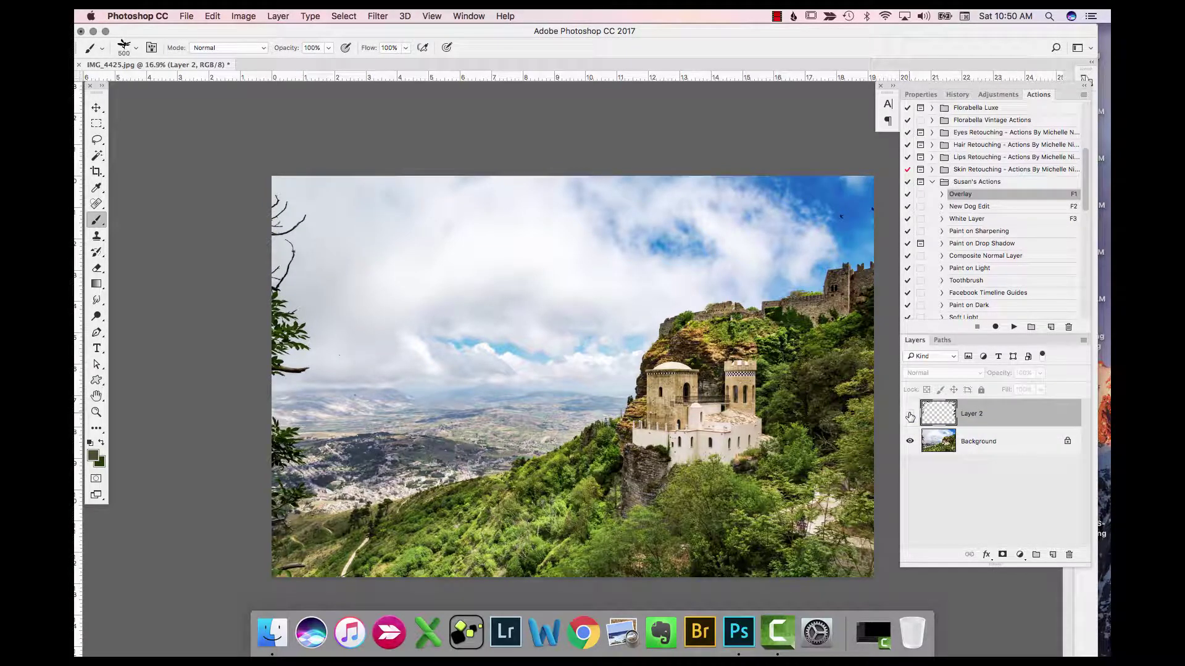
pyautogui.click(910, 416)
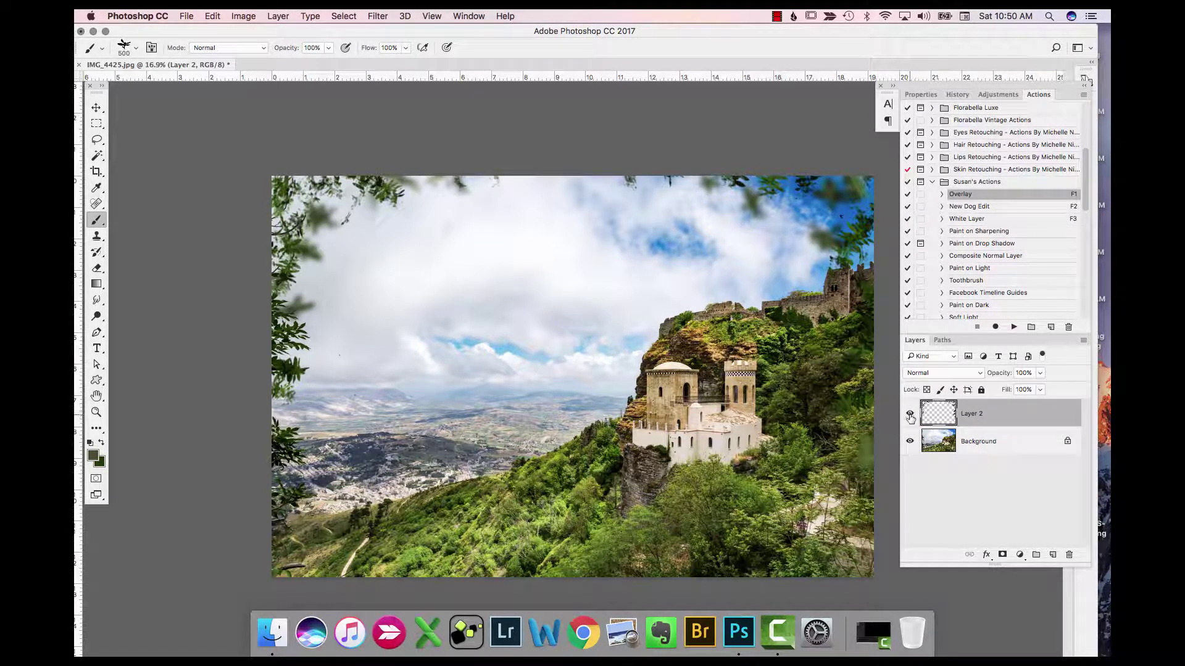
# - Flatten the merged leaf layer and the Background into a single layer
pyautogui.click(1005, 440)
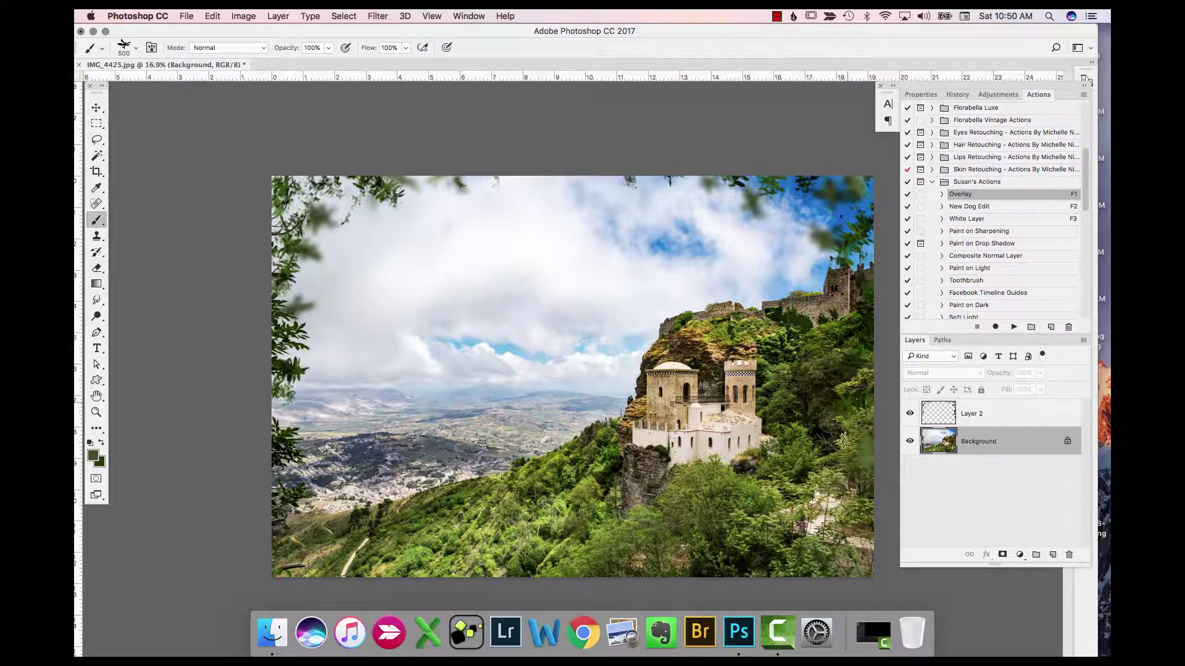
pyautogui.rightClick(1024, 442)
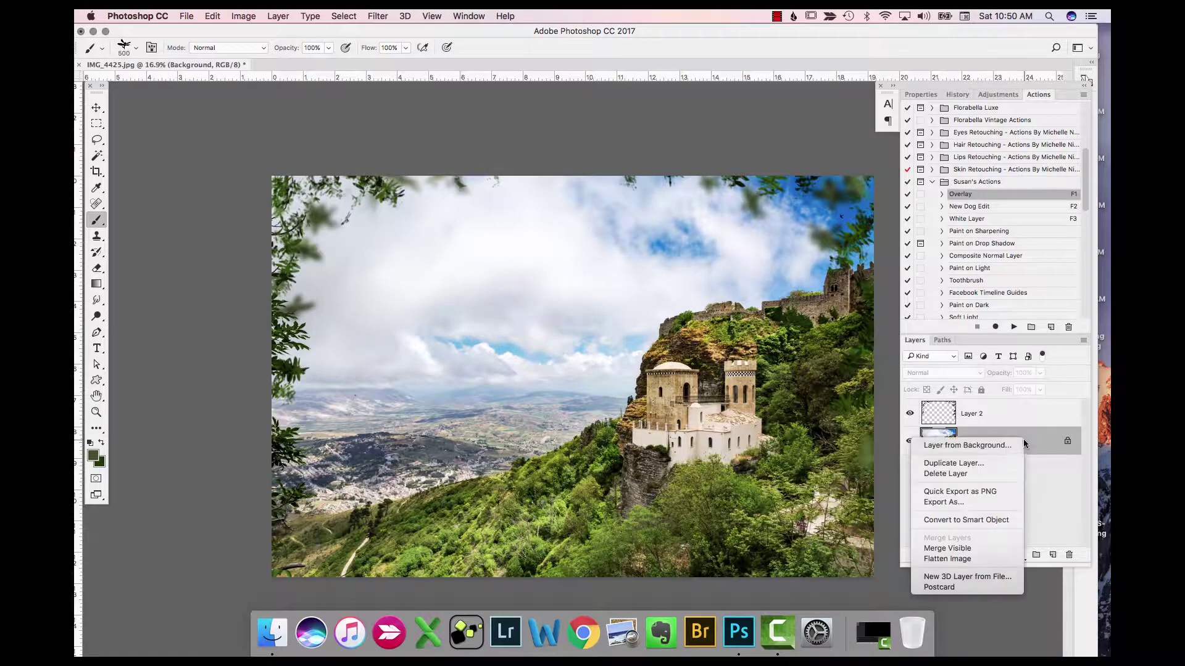
pyautogui.click(977, 559)
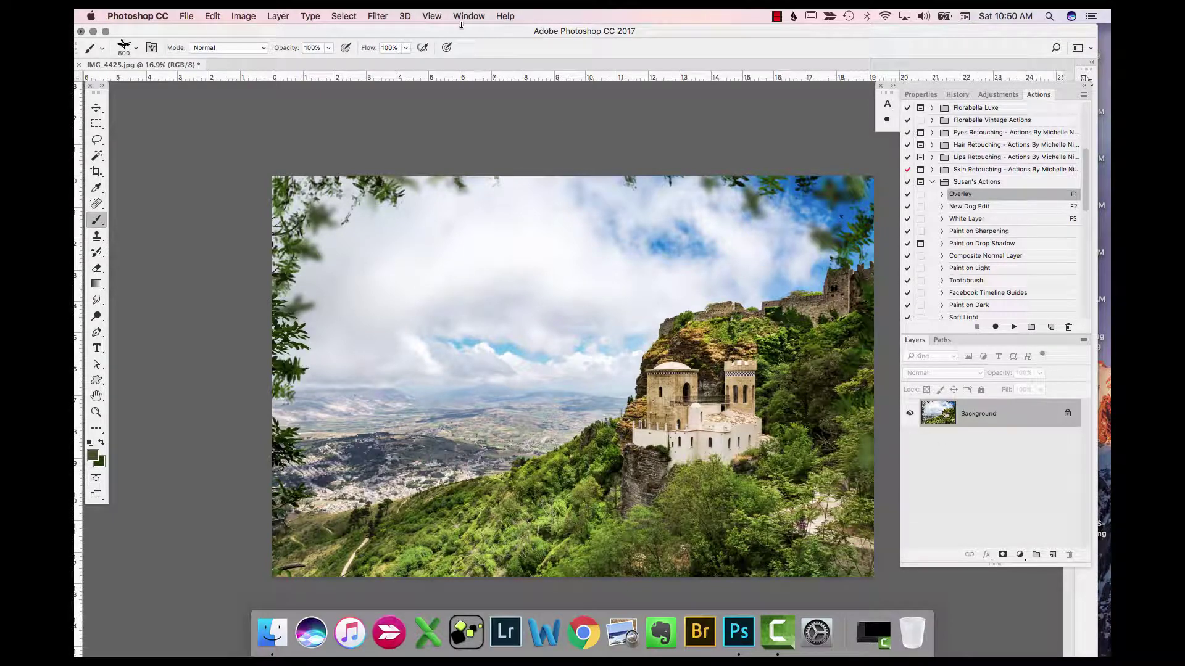
# - Open the flattened photo in the Nik Collection's Color Efex Pro 4 and choose the Tonal Contrast filter
pyautogui.click(382, 17)
pyautogui.moveTo(458, 292)
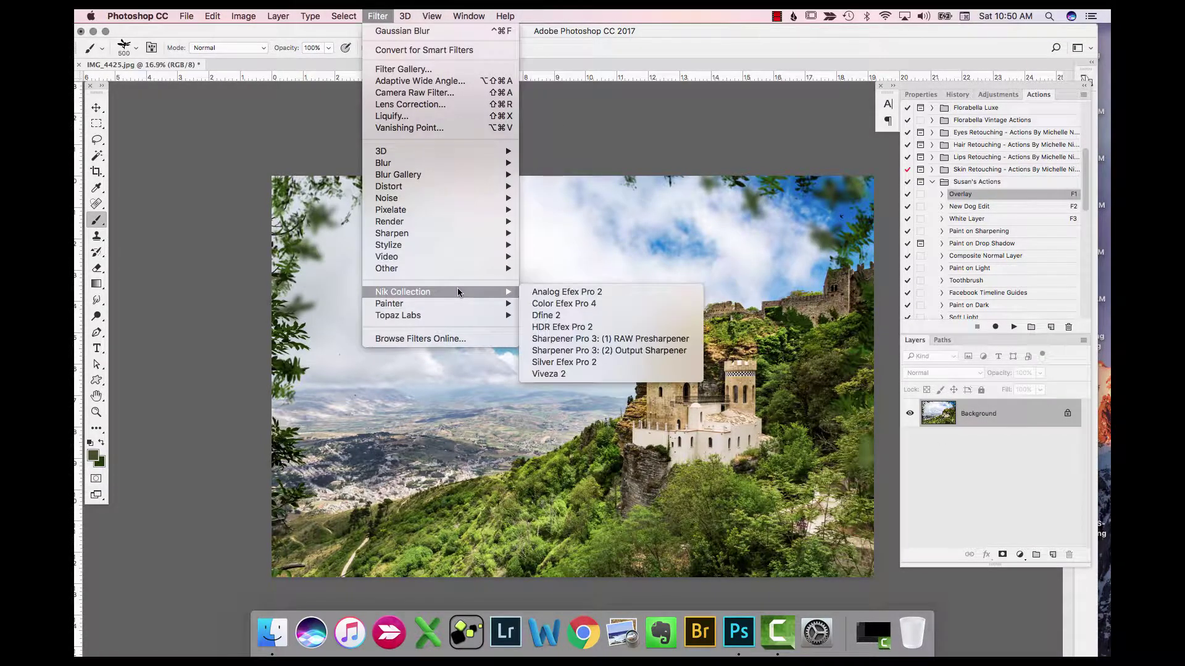
pyautogui.click(565, 441)
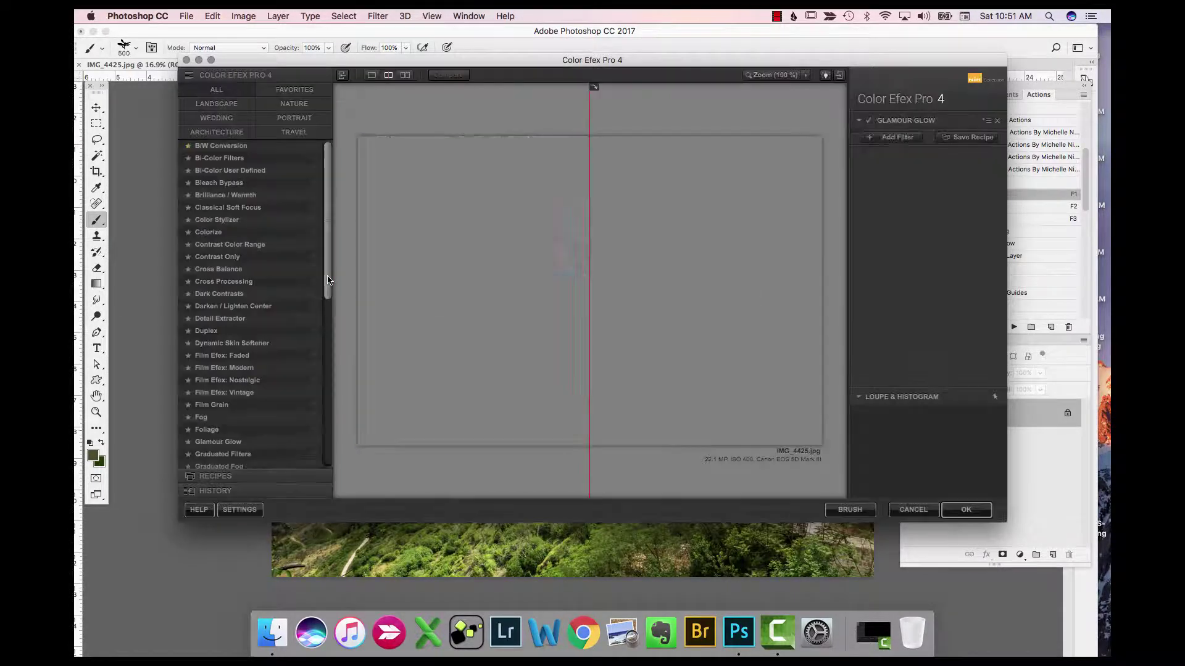
pyautogui.scroll(-3, 323, 308)
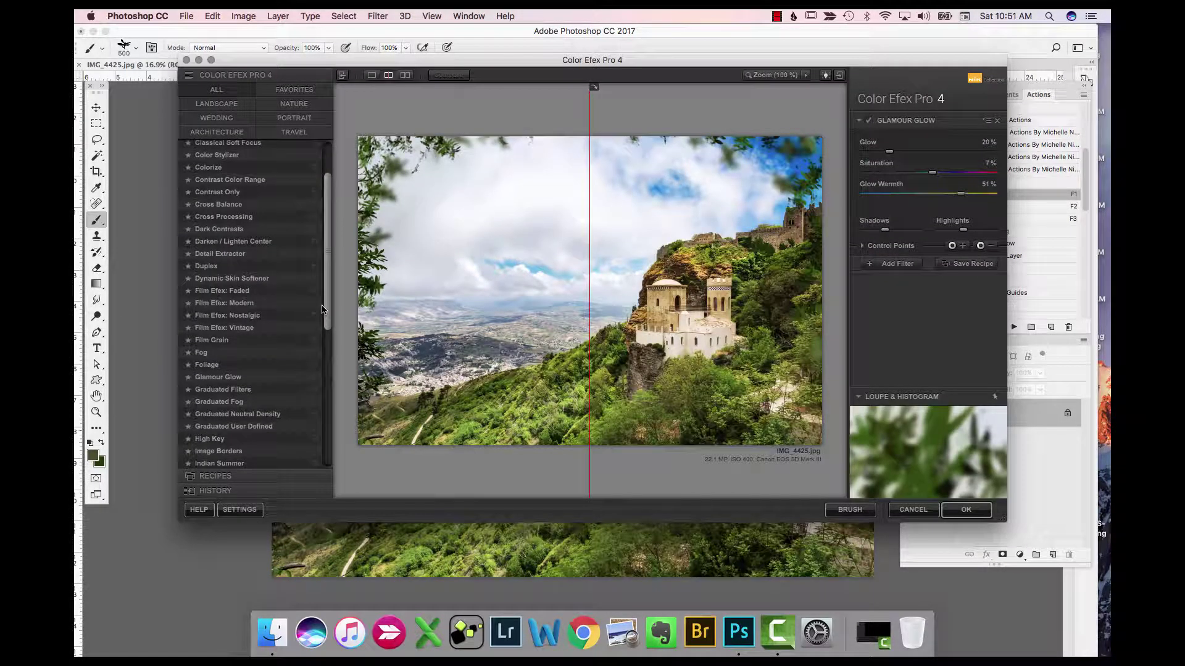
pyautogui.scroll(-2, 322, 314)
pyautogui.scroll(-10, 322, 325)
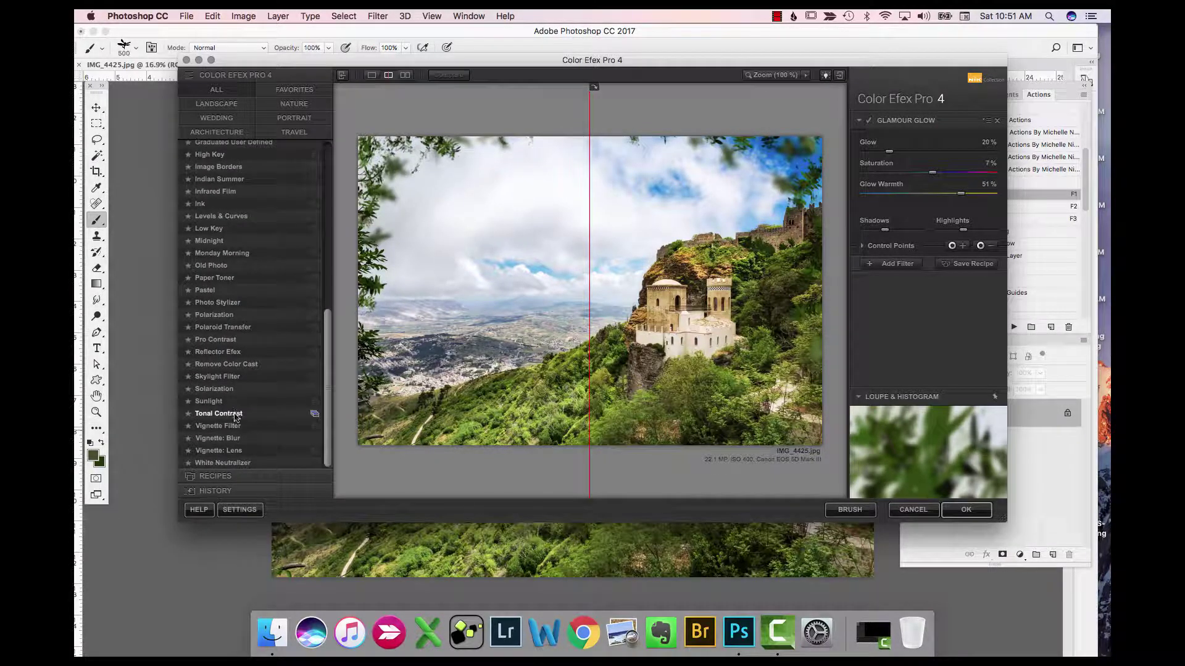
pyautogui.click(247, 417)
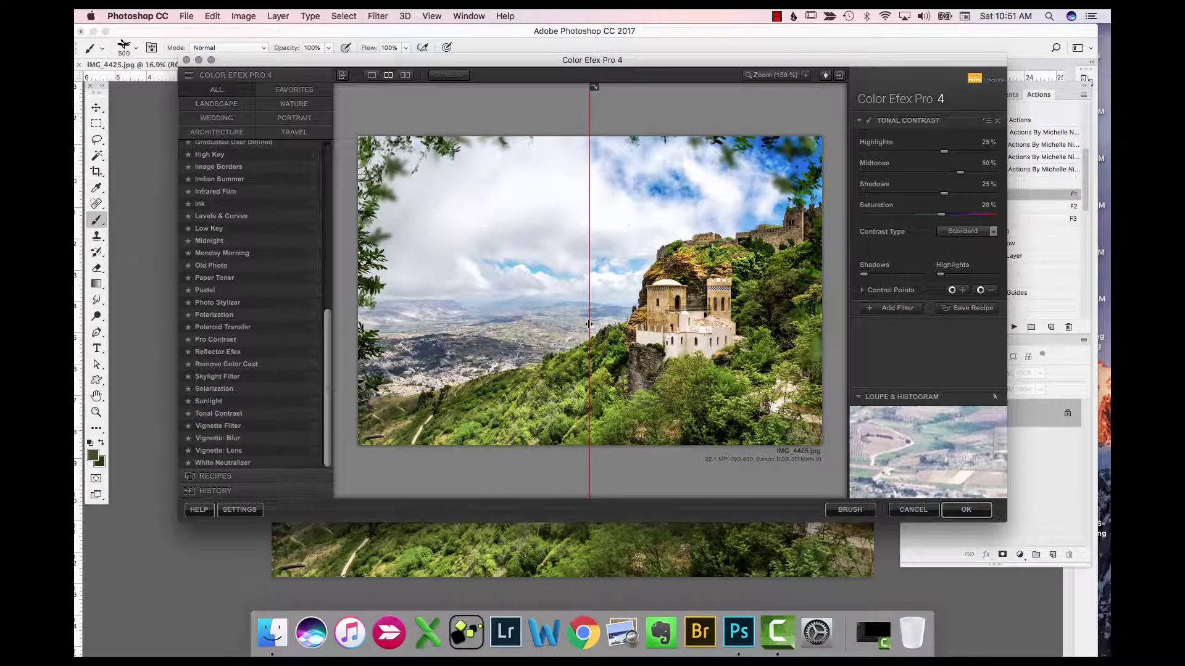
# - Sweep the before/after split line across the whole preview to compare the photo with and without Tonal Contrast
pyautogui.moveTo(589, 324); pyautogui.dragTo(359, 328)
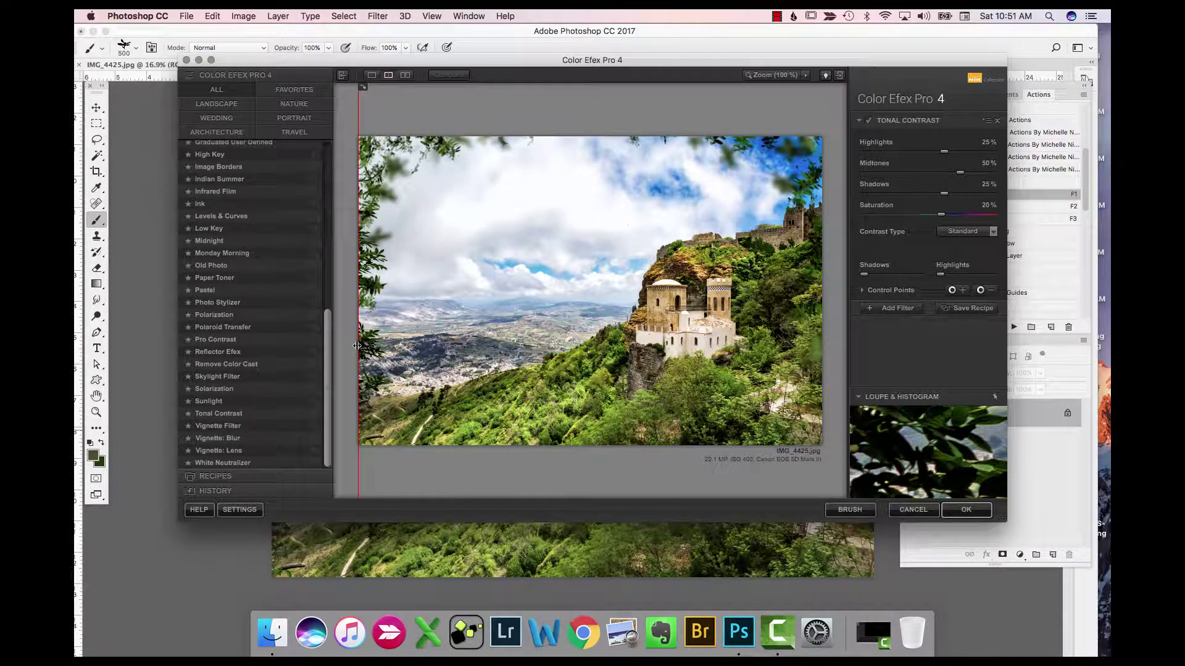
pyautogui.moveTo(358, 347); pyautogui.dragTo(828, 383)
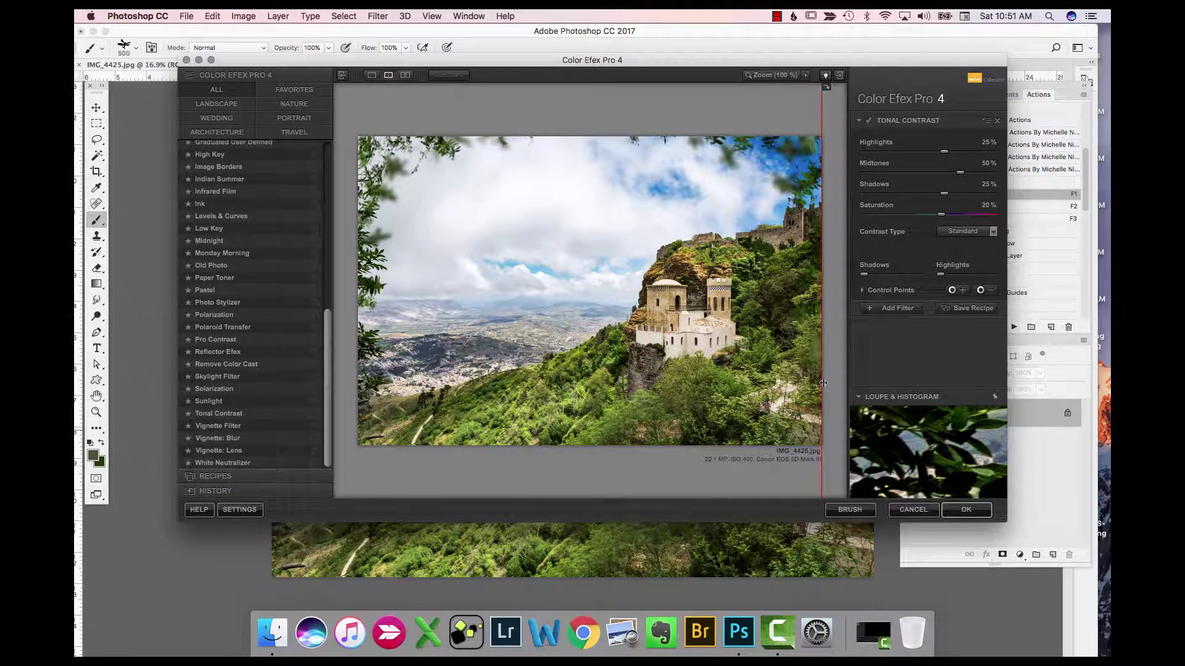
pyautogui.moveTo(824, 383); pyautogui.dragTo(646, 363)
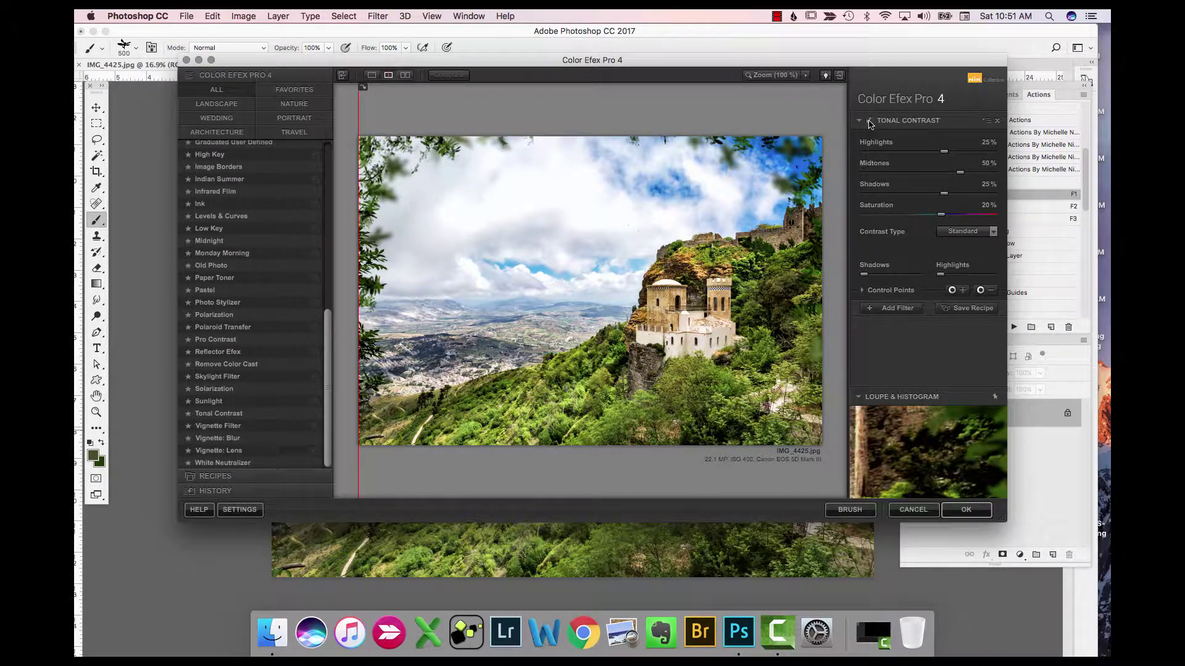
# - Add a Pro Contrast filter with Correct Color Cast 18%, Correct Contrast 13% and Dynamic Contrast 15%, and apply both filters to the photo
pyautogui.click(889, 311)
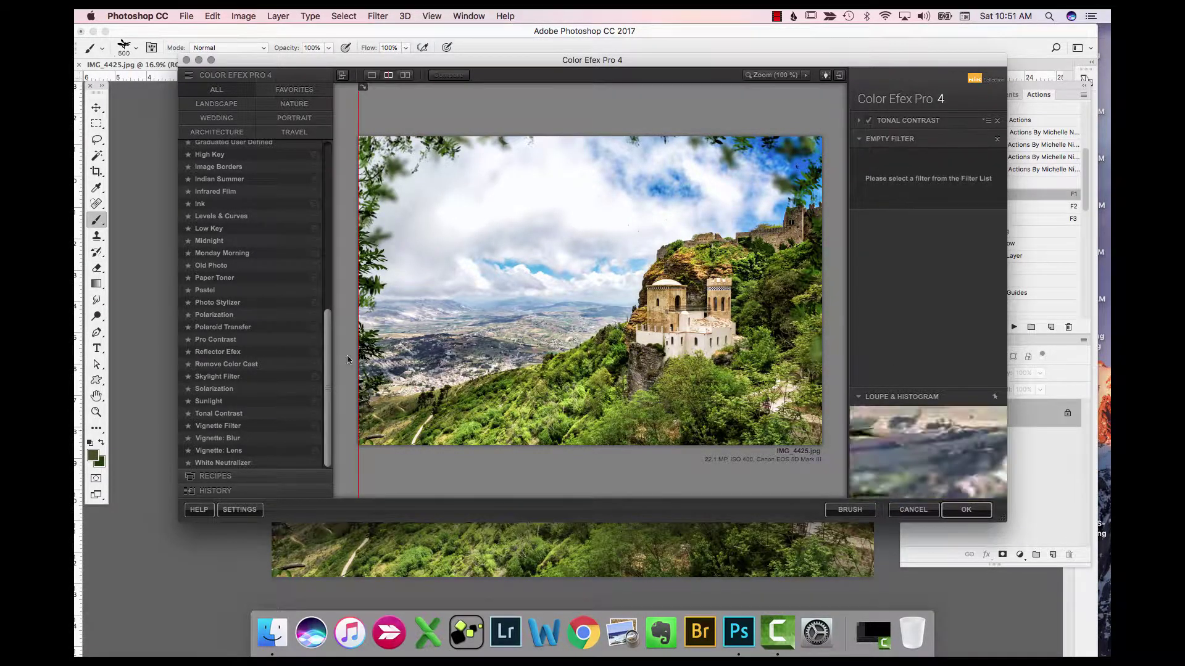
pyautogui.click(215, 339)
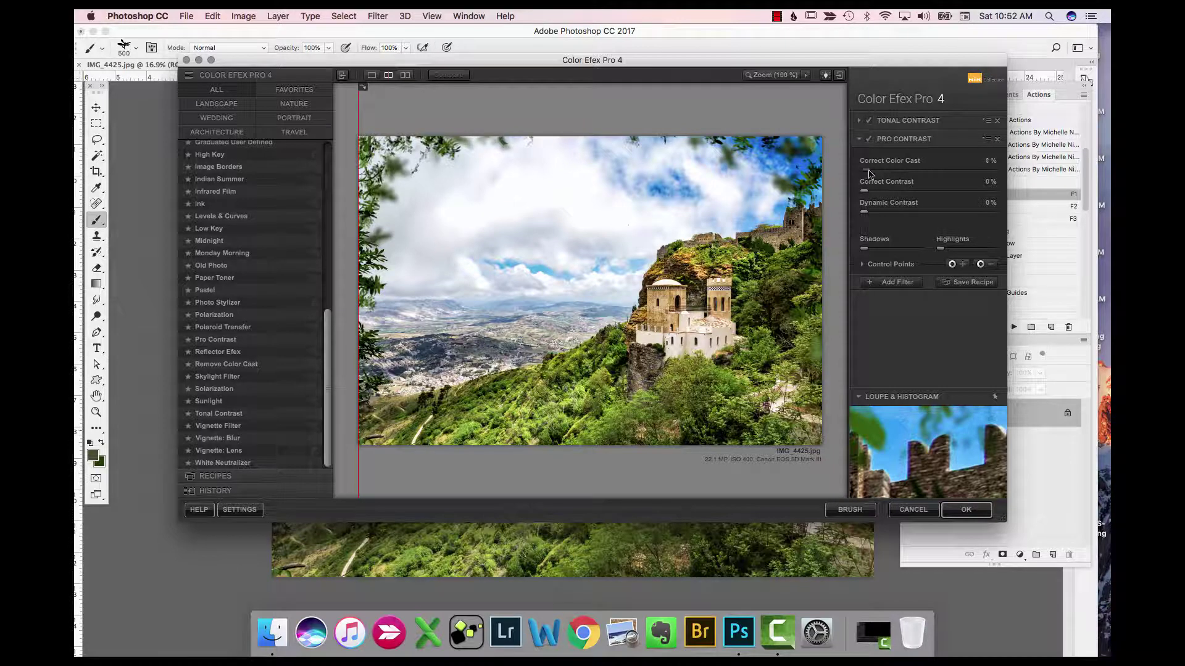
pyautogui.moveTo(870, 174)
pyautogui.mouseDown()
pyautogui.moveTo(918, 174)
pyautogui.moveTo(855, 175)
pyautogui.mouseUp()
pyautogui.moveTo(889, 178); pyautogui.dragTo(890, 181)
pyautogui.moveTo(864, 196); pyautogui.dragTo(885, 223)
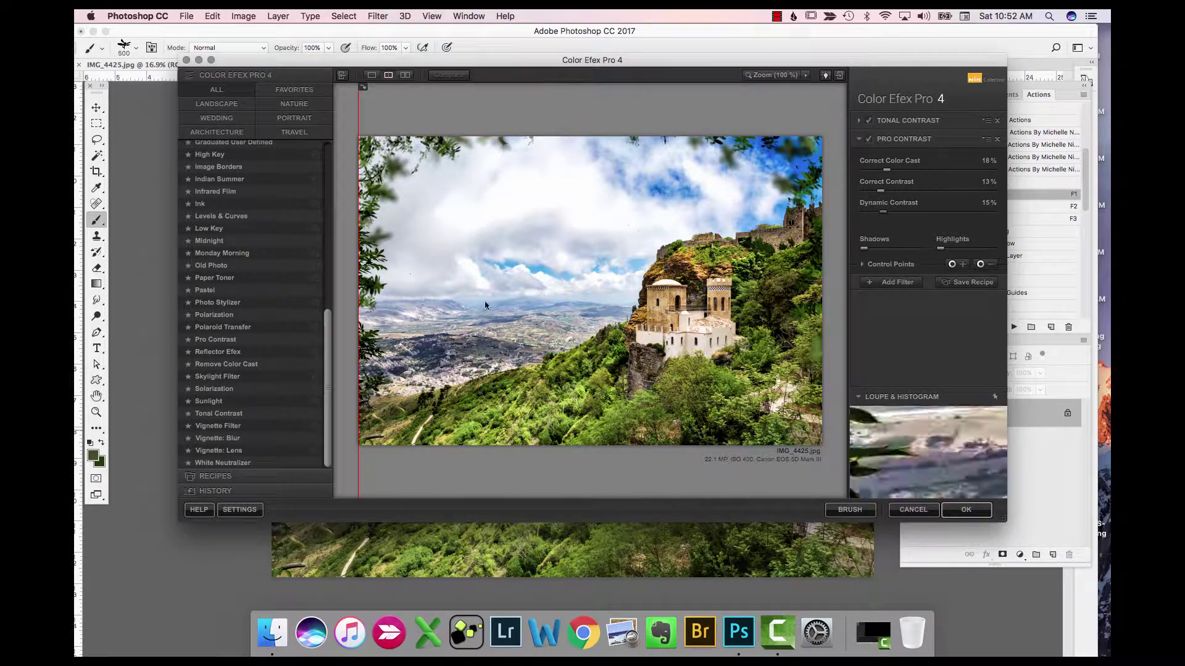
pyautogui.click(869, 140)
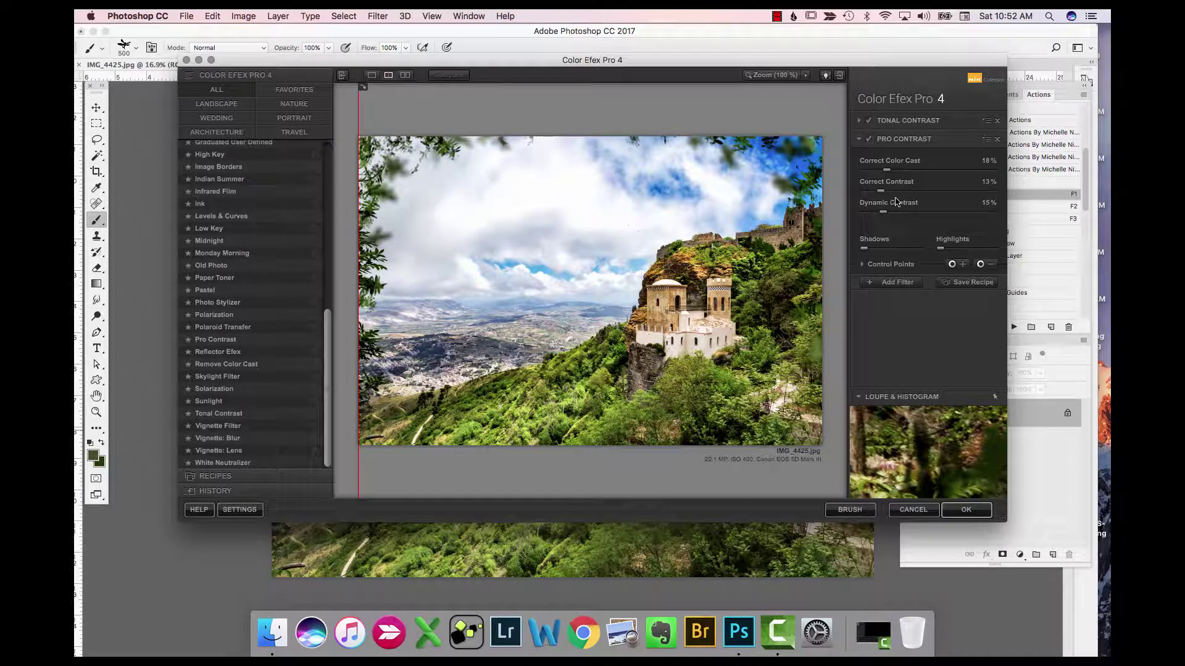
pyautogui.click(967, 517)
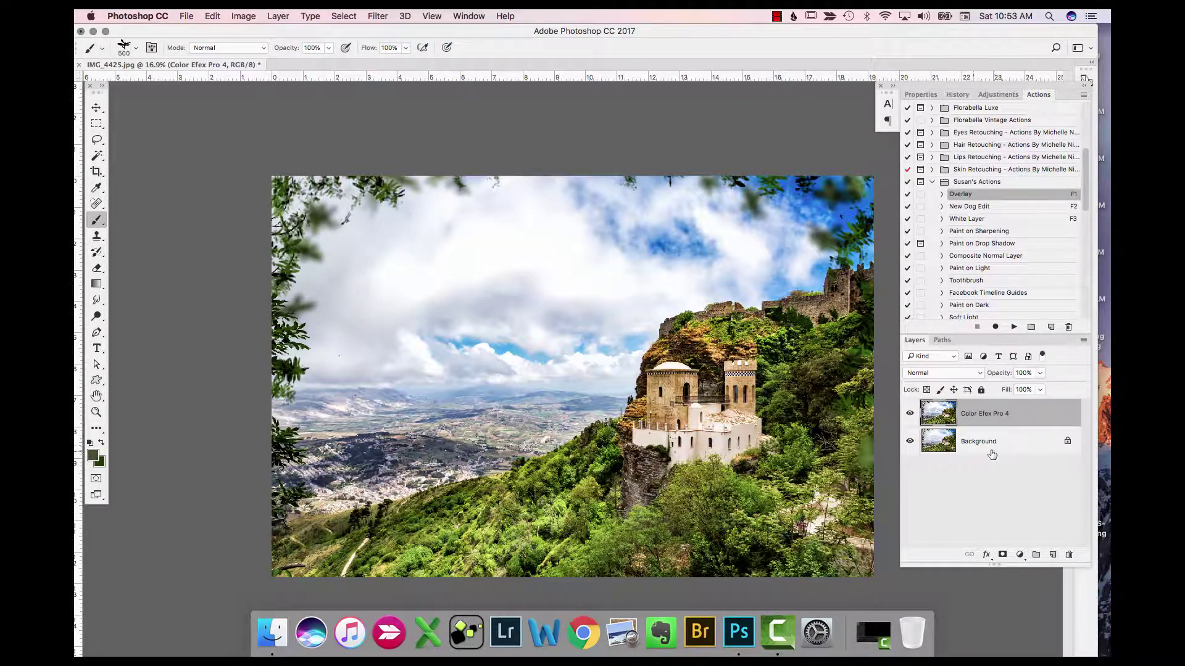
# - Add a white layer mask to the Color Efex Pro 4 layer and choose Susan's Brush for painting on it
pyautogui.click(1002, 554)
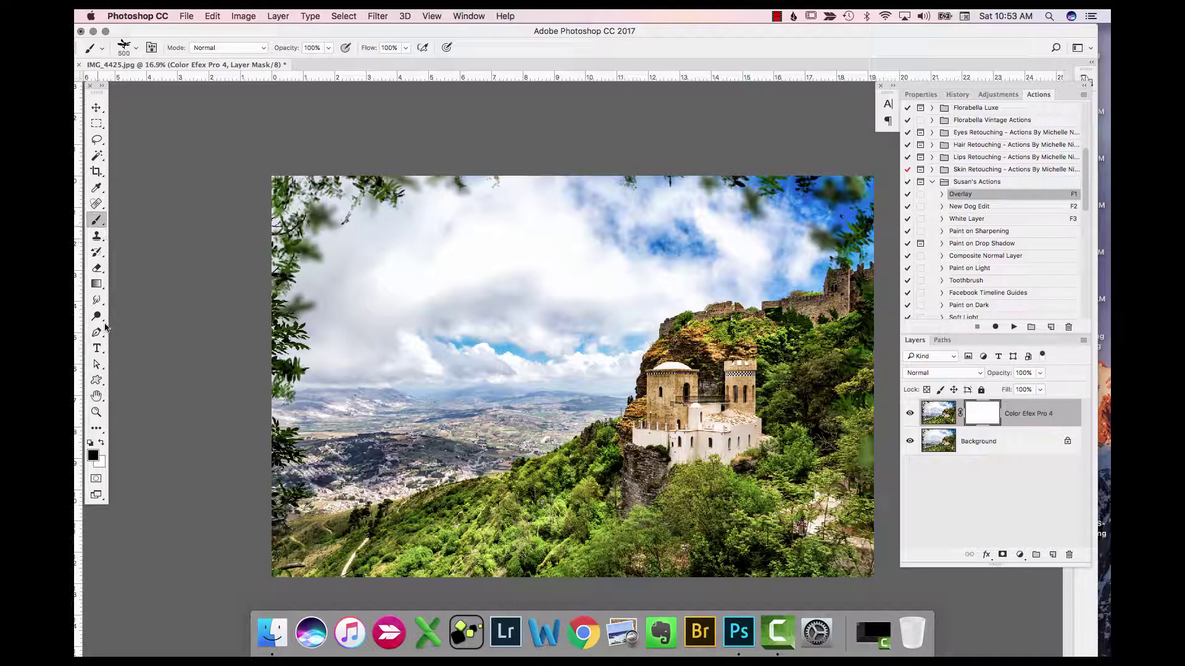
pyautogui.click(136, 47)
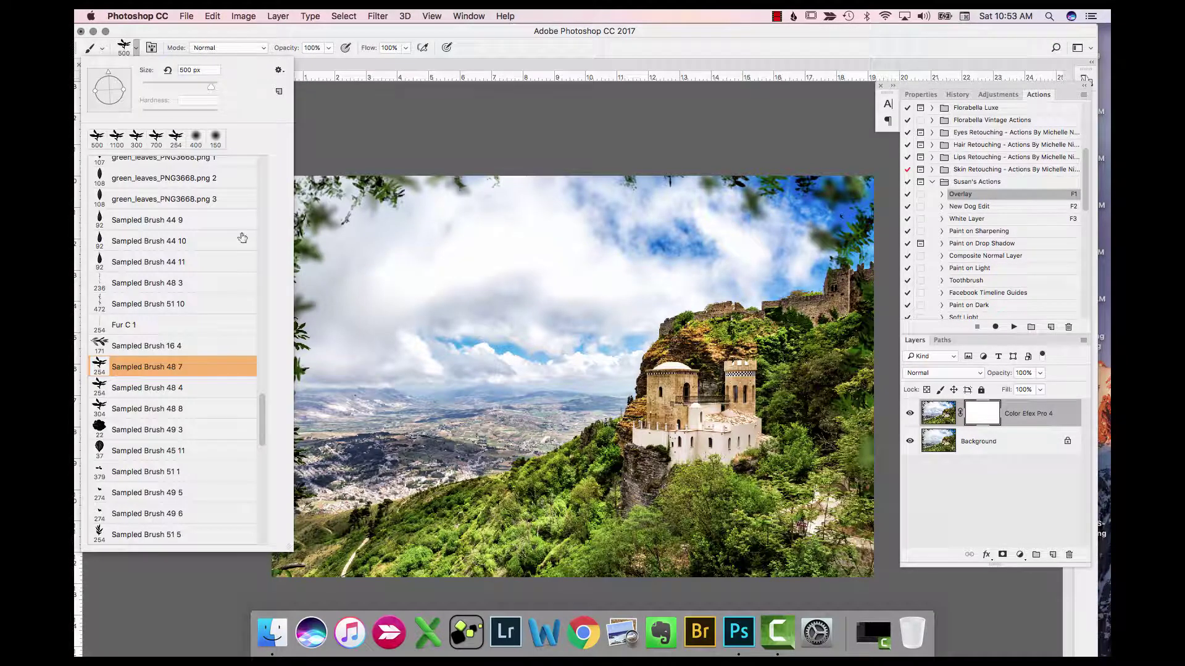
pyautogui.moveTo(264, 423); pyautogui.dragTo(262, 163)
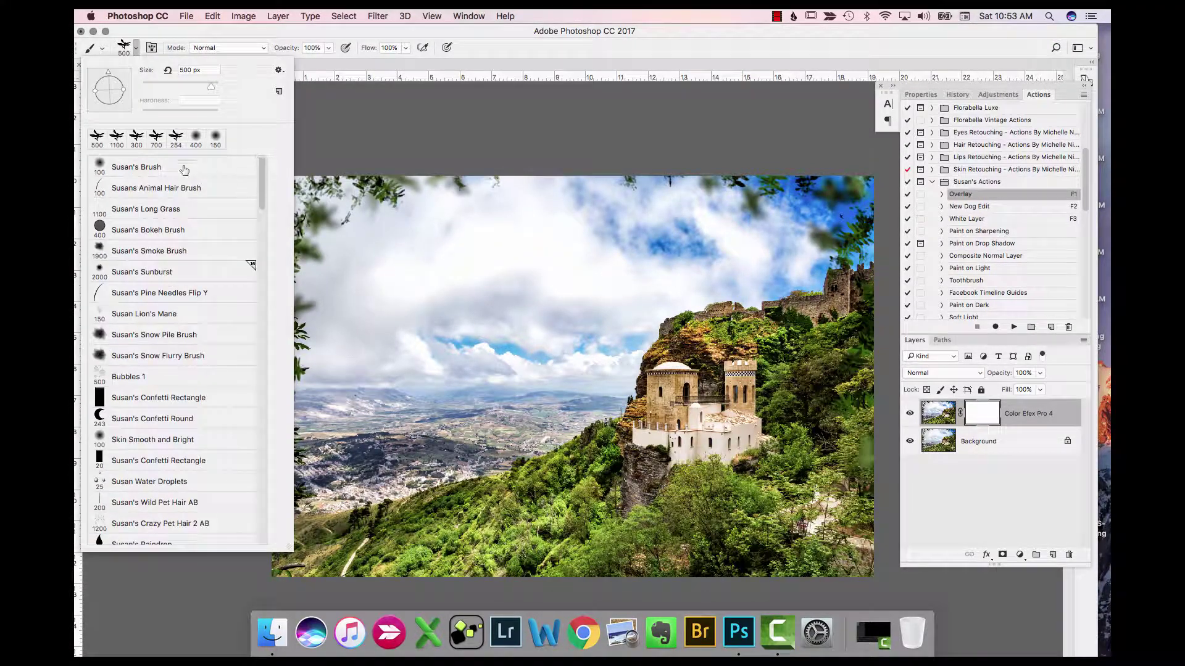
pyautogui.click(153, 167)
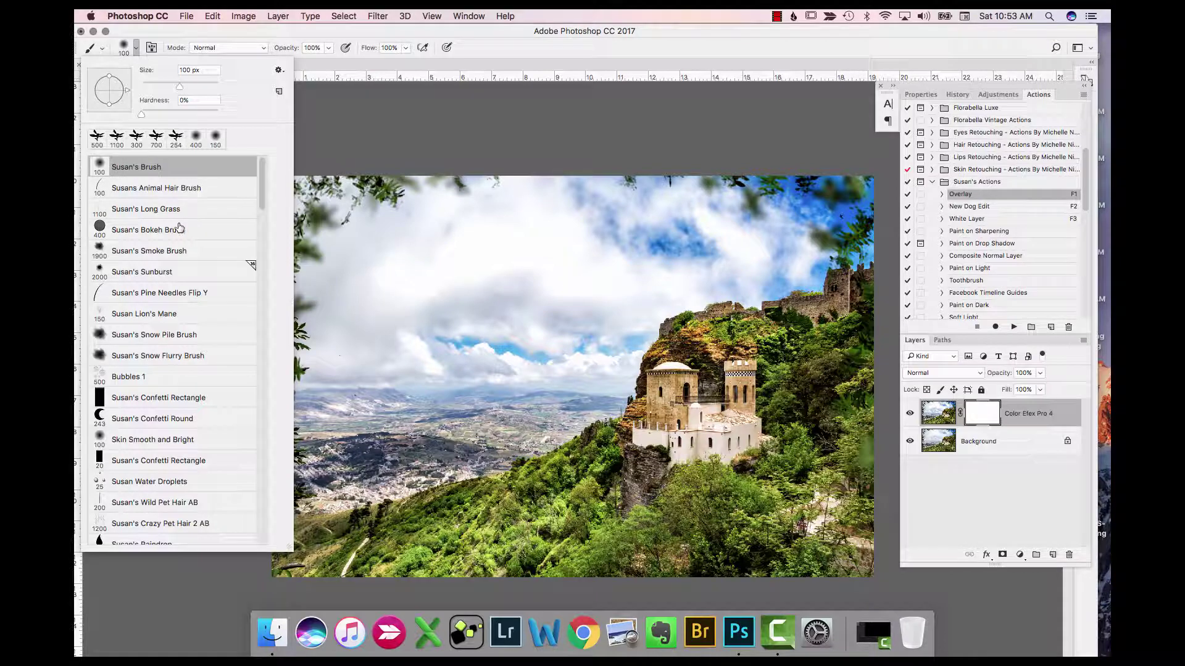
pyautogui.click(980, 424)
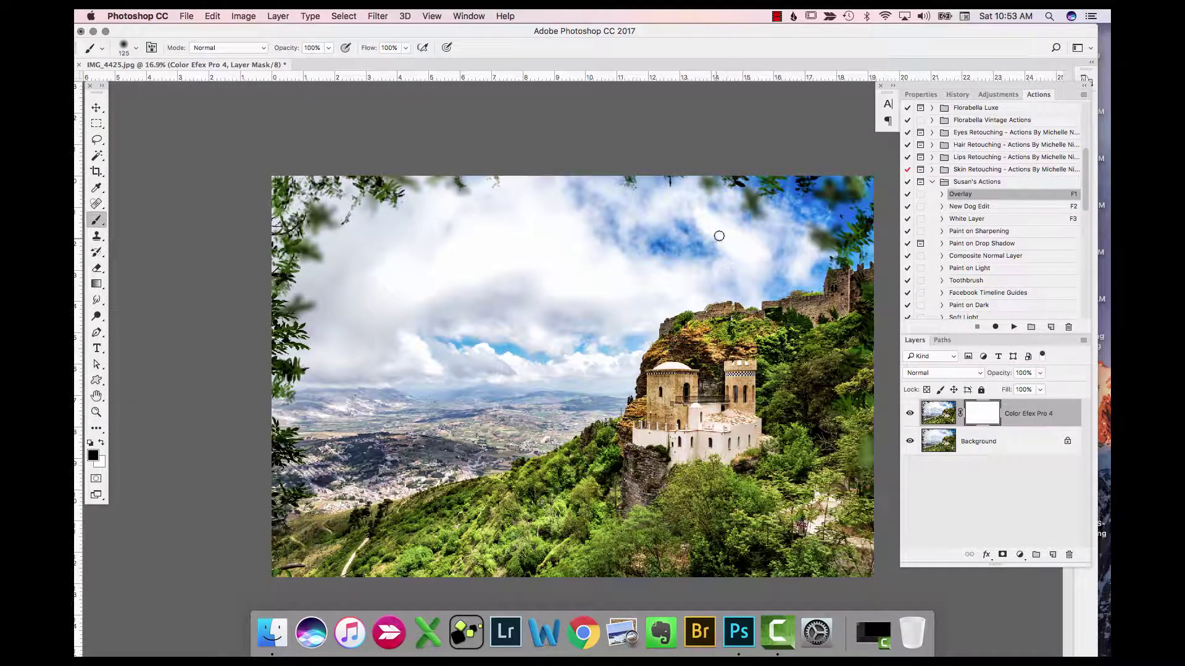
# - Enlarge the brush to 1200 px and paint black over the sky on the mask to hide the filter effect there
pyautogui.press(']')
pyautogui.press(']')
pyautogui.press(']')
pyautogui.press(']')
pyautogui.press(']')
pyautogui.press(']')
pyautogui.press(']')
pyautogui.press(']')
pyautogui.press(']')
pyautogui.press(']')
pyautogui.press(']')
pyautogui.press(']')
pyautogui.press(']')
pyautogui.press(']')
pyautogui.moveTo(674, 244)
pyautogui.mouseDown()
pyautogui.moveTo(708, 240)
pyautogui.moveTo(589, 261)
pyautogui.moveTo(734, 244)
pyautogui.moveTo(775, 231)
pyautogui.moveTo(809, 198)
pyautogui.mouseUp()
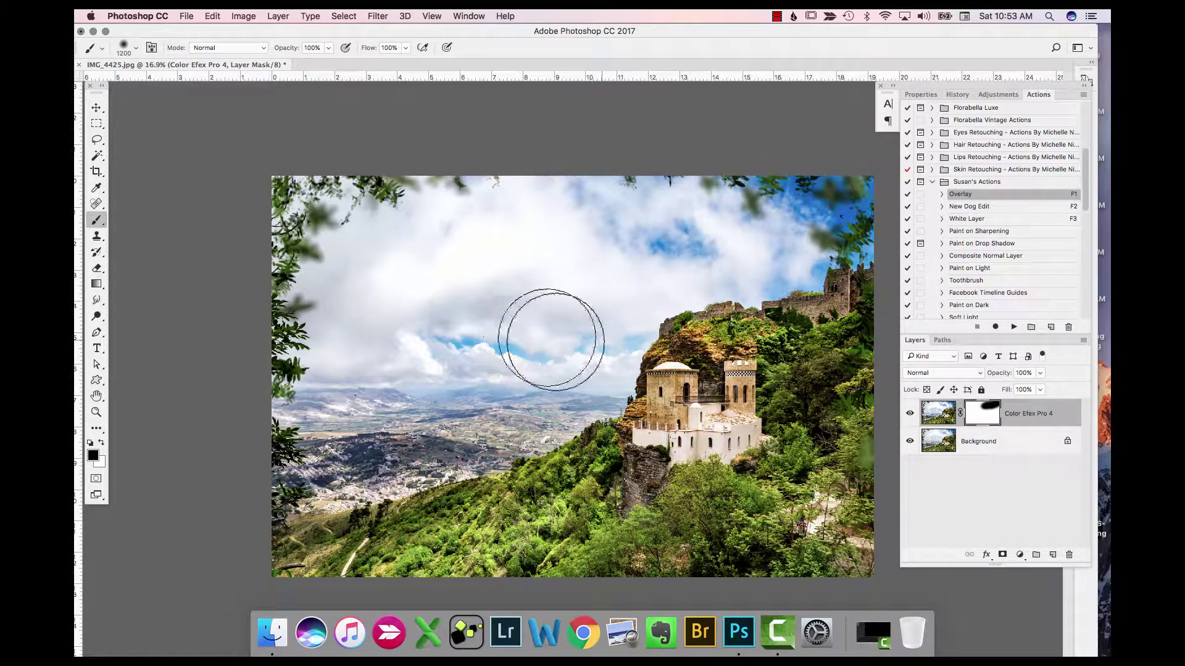
pyautogui.moveTo(396, 236)
pyautogui.mouseDown()
pyautogui.moveTo(298, 291)
pyautogui.moveTo(255, 338)
pyautogui.moveTo(241, 442)
pyautogui.moveTo(226, 463)
pyautogui.moveTo(322, 252)
pyautogui.moveTo(474, 306)
pyautogui.moveTo(449, 352)
pyautogui.moveTo(546, 341)
pyautogui.moveTo(581, 322)
pyautogui.moveTo(667, 211)
pyautogui.moveTo(855, 204)
pyautogui.moveTo(848, 192)
pyautogui.moveTo(629, 237)
pyautogui.mouseUp()
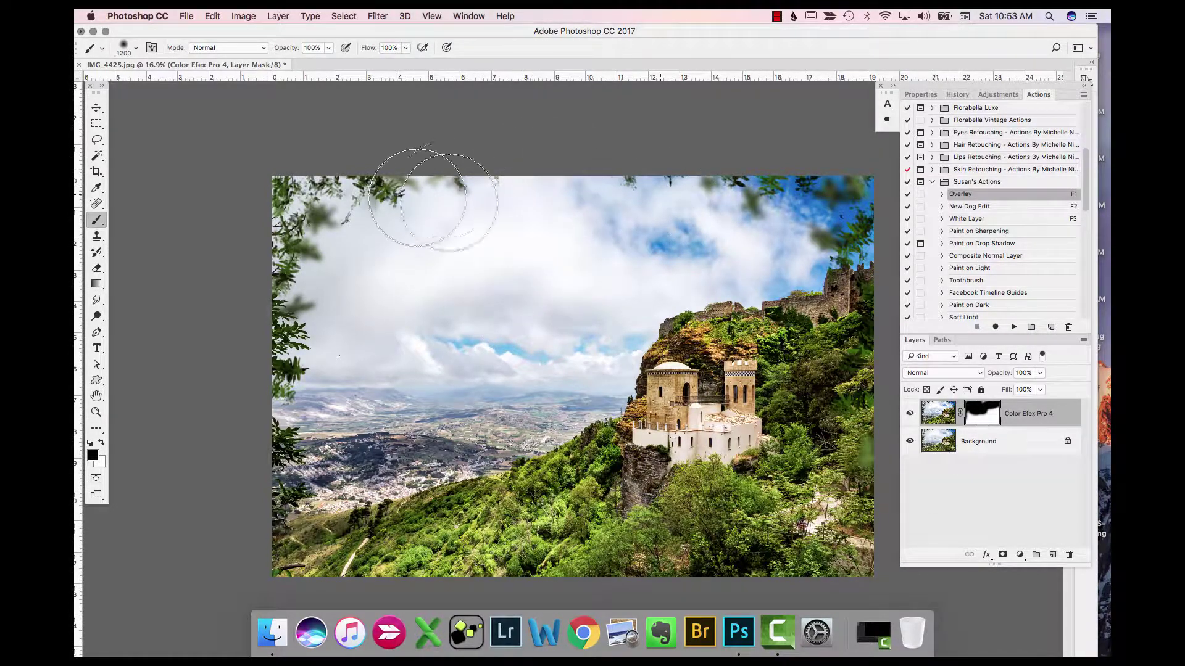
# - Toggle the Color Efex Pro 4 layer's visibility to compare the masked effect with the unfiltered photo
pyautogui.click(909, 414)
pyautogui.click(910, 416)
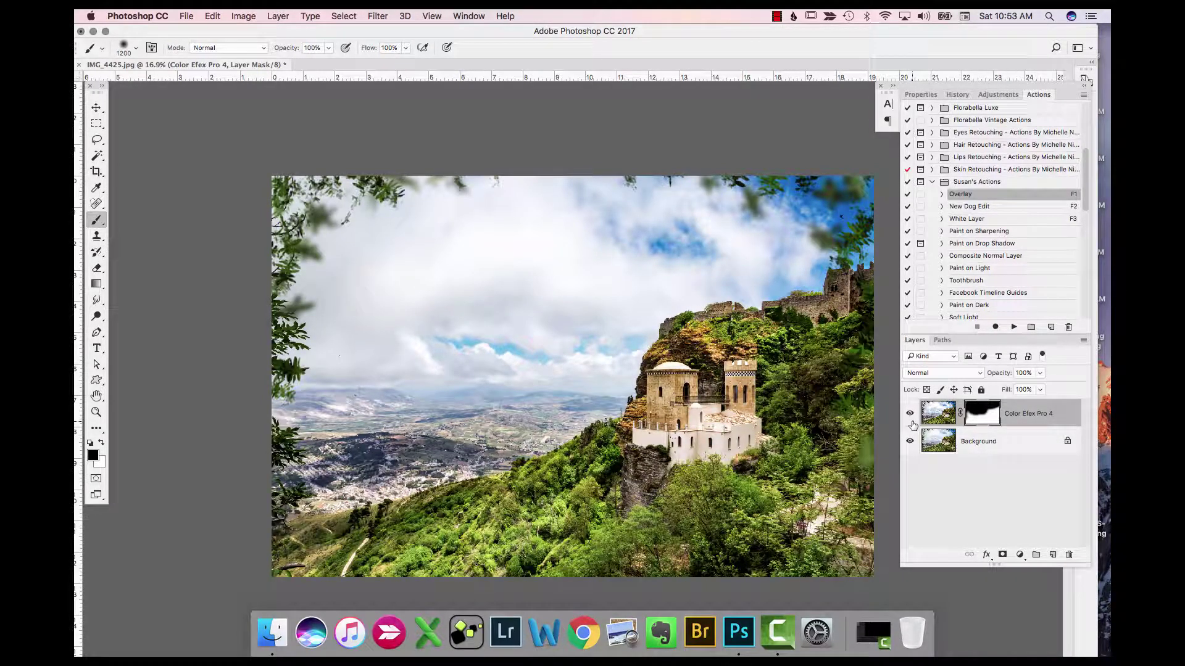
pyautogui.click(910, 421)
pyautogui.click(911, 423)
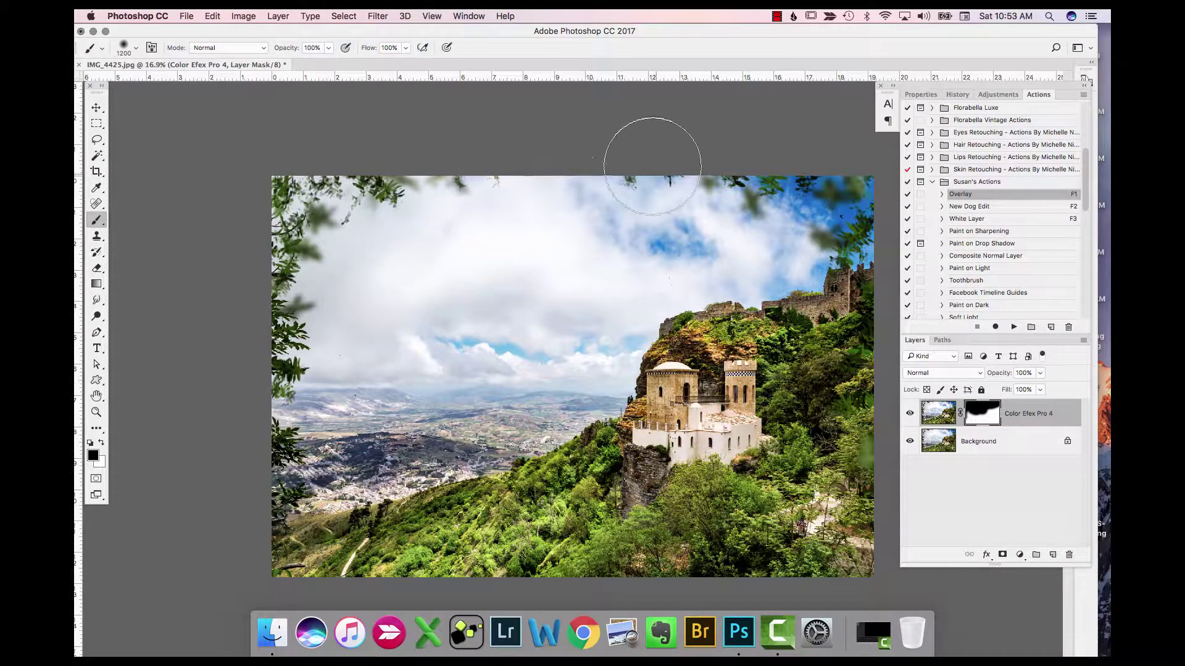
# - Examine the castle, trees and valley at 100% and compare the valley with the Color Efex Pro 4 layer hidden and shown
pyautogui.click(431, 17)
pyautogui.click(445, 159)
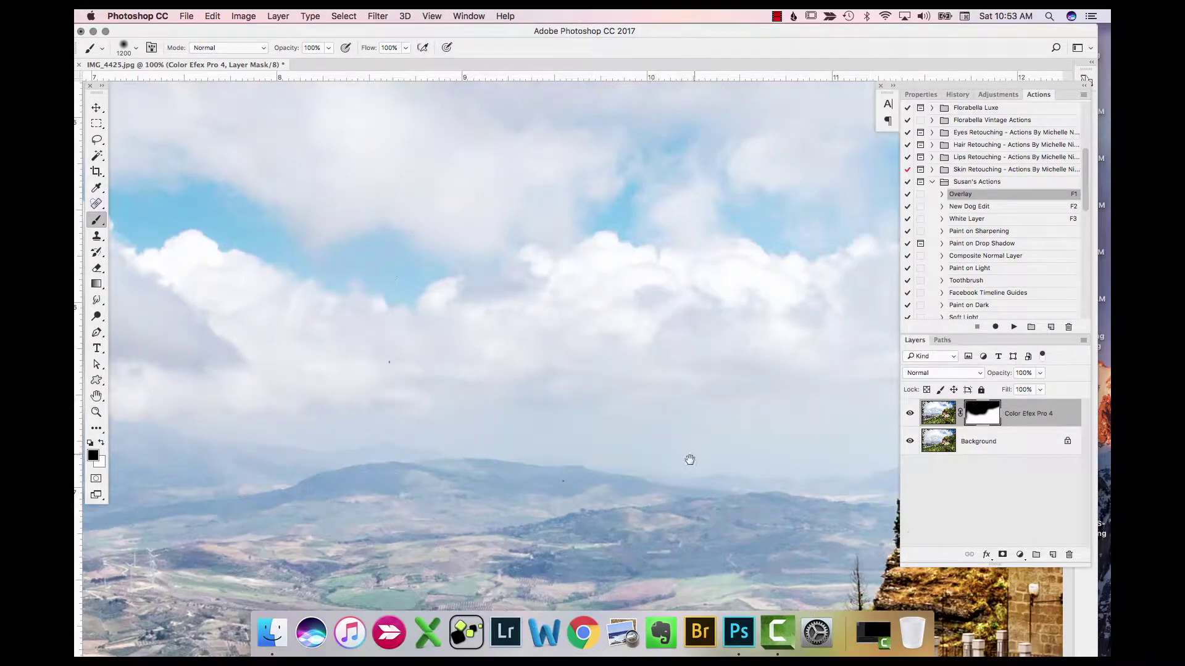
pyautogui.hscroll(10, 690, 460)
pyautogui.scroll(-5, 690, 460)
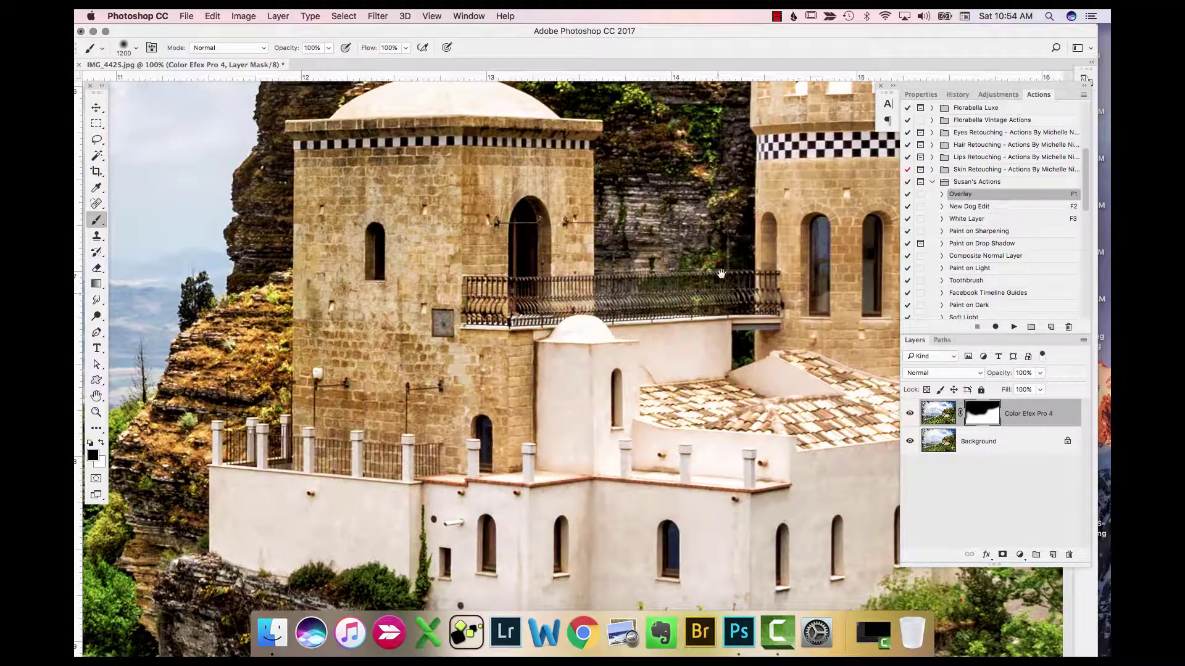
pyautogui.hscroll(6, 721, 274)
pyautogui.scroll(-3, 537, 247)
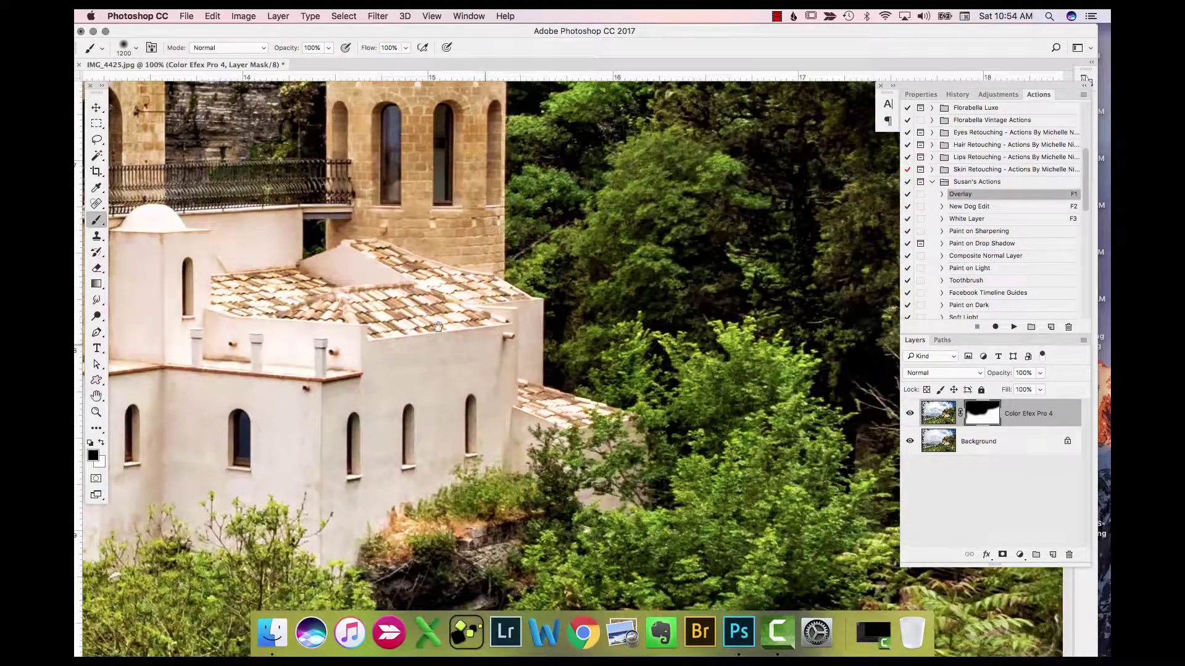
pyautogui.hscroll(-15, 438, 327)
pyautogui.scroll(5, 438, 327)
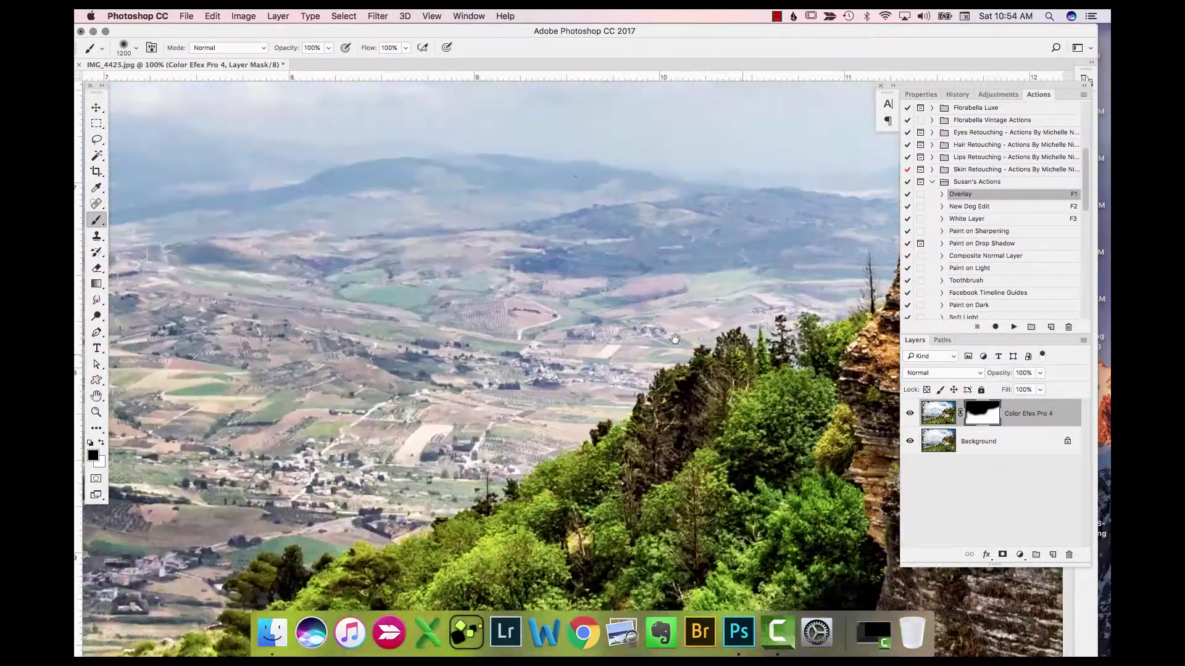
pyautogui.hscroll(-10, 675, 339)
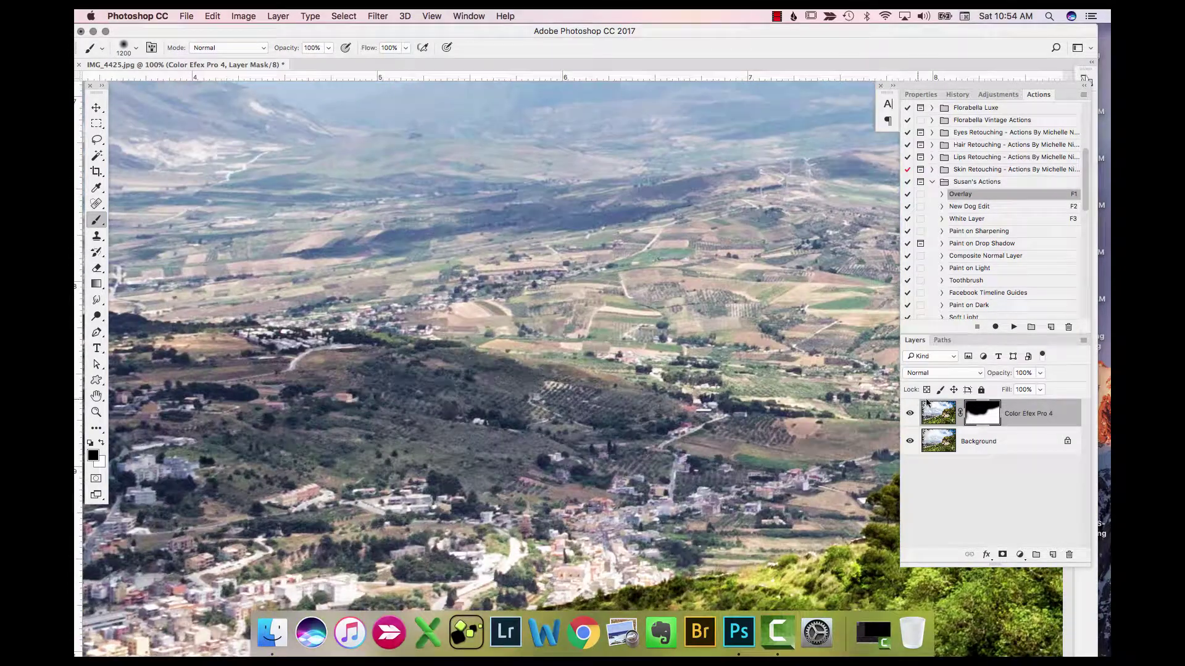
pyautogui.click(910, 413)
pyautogui.click(910, 414)
# - Examine the distant mountains, the town and the painted leaves along the photo's left side at 100%
pyautogui.hscroll(-10, 487, 299)
pyautogui.scroll(5, 488, 299)
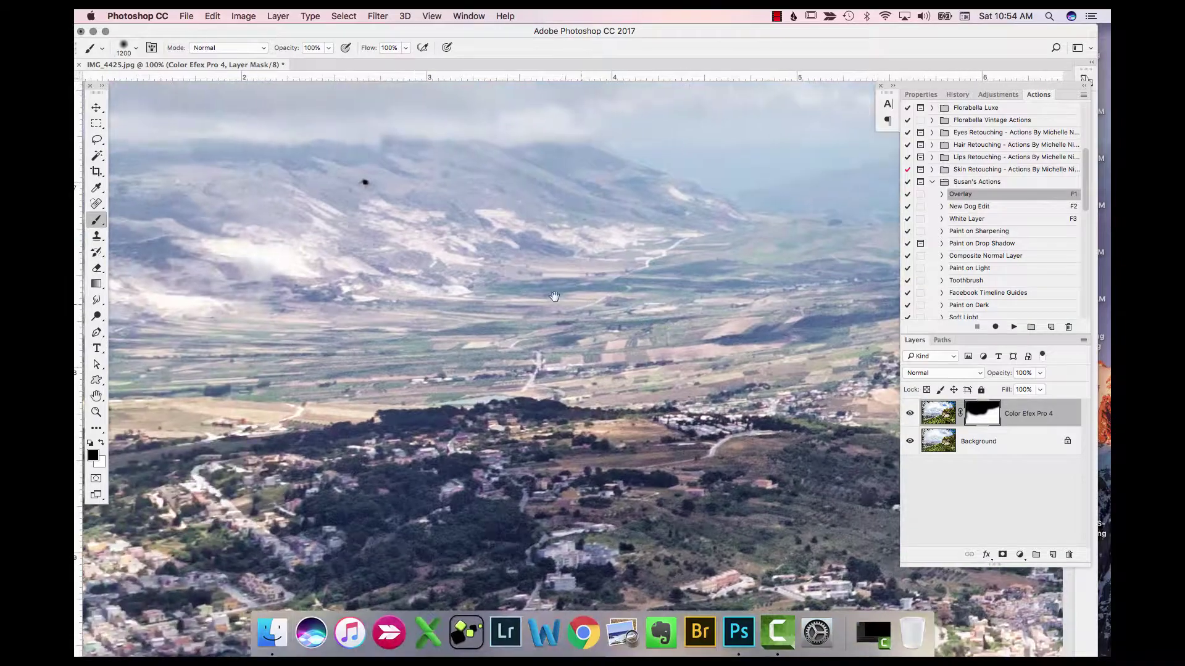
pyautogui.hscroll(-10, 555, 297)
pyautogui.scroll(-4, 501, 303)
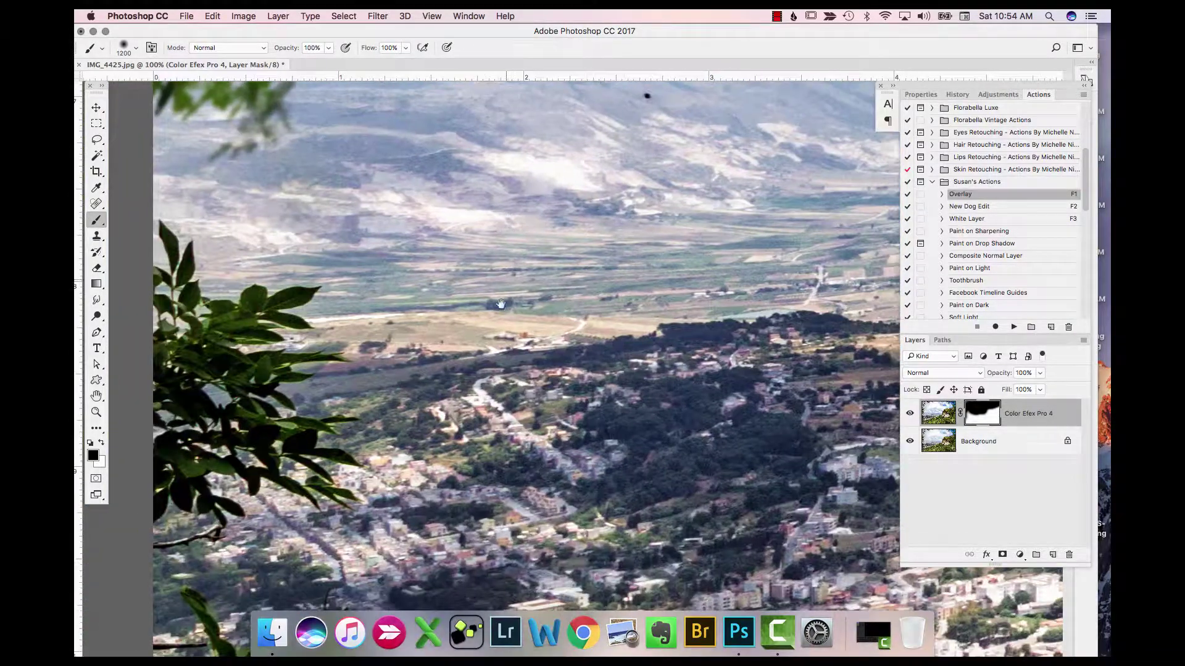
pyautogui.scroll(-5, 499, 383)
pyautogui.hscroll(2, 500, 382)
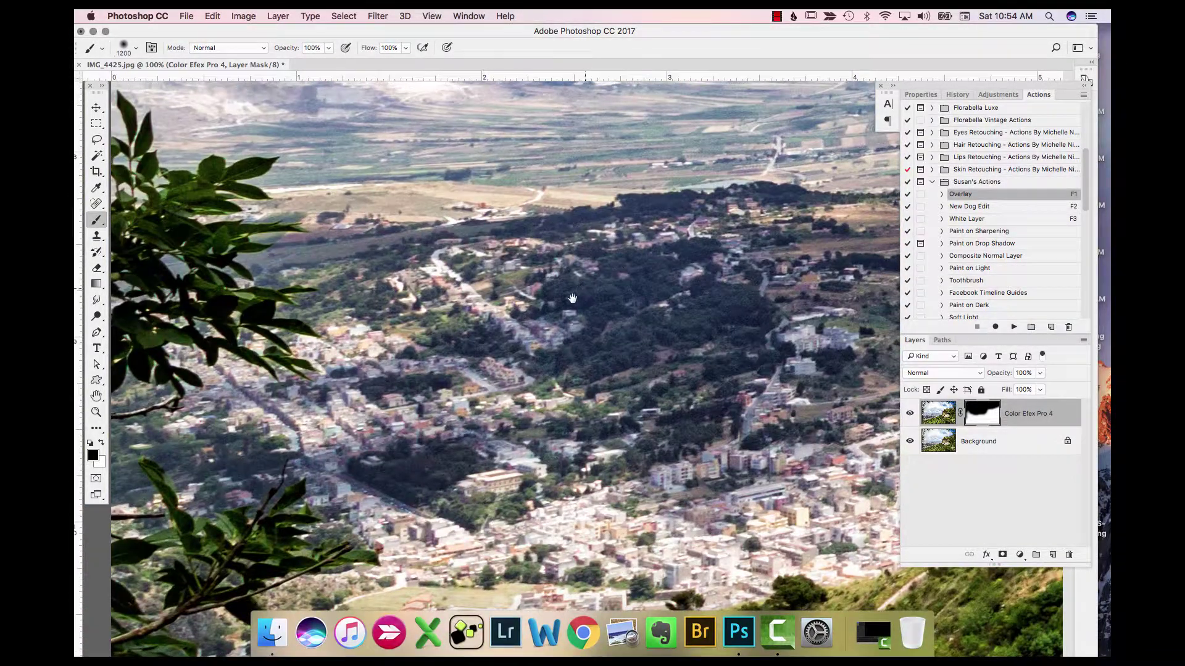
pyautogui.scroll(5, 573, 299)
pyautogui.hscroll(5, 537, 336)
pyautogui.scroll(5, 559, 325)
pyautogui.hscroll(2, 562, 267)
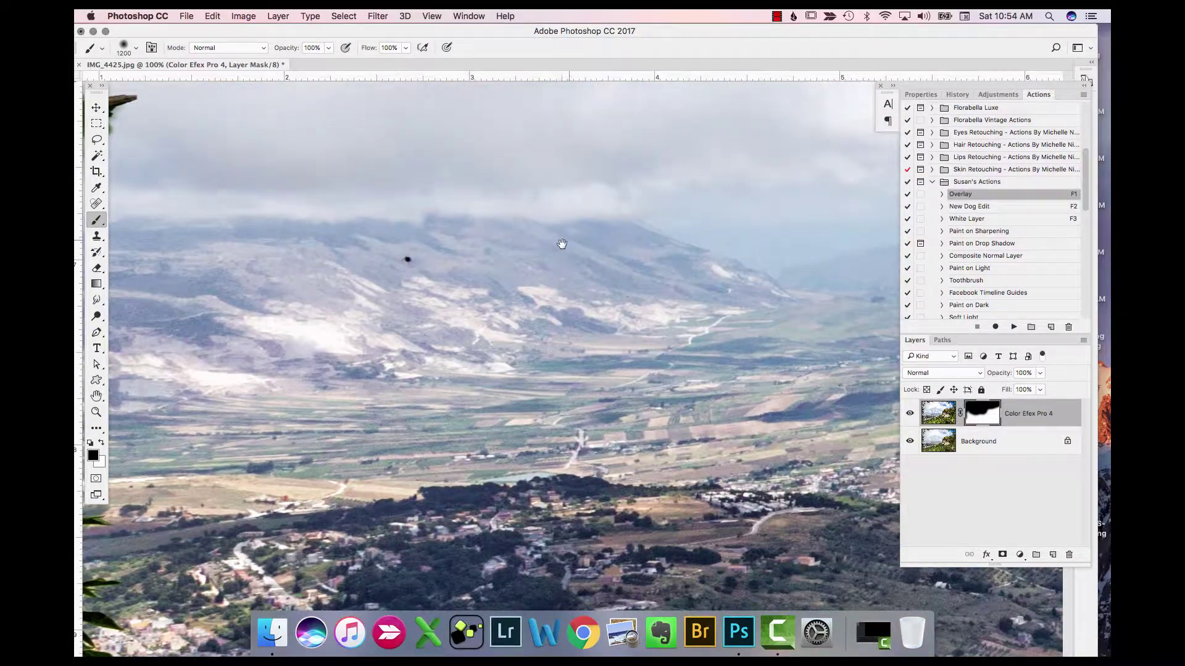
pyautogui.scroll(3, 562, 244)
pyautogui.hscroll(2, 562, 243)
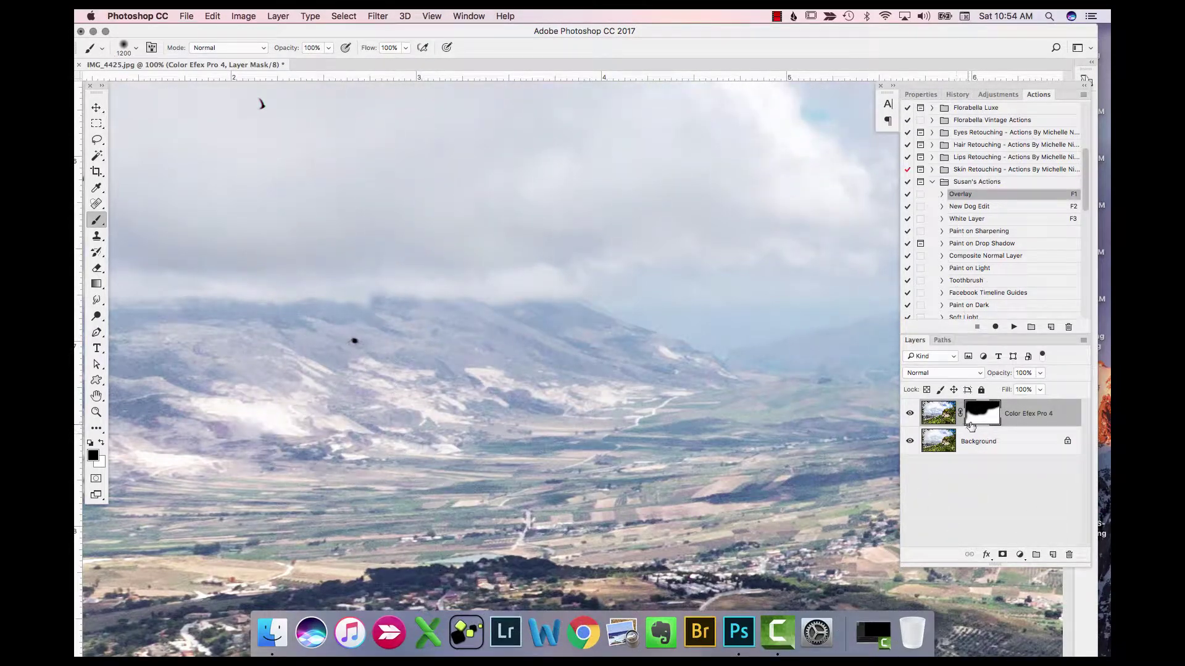
# - Reduce the brush size to 70 px and flatten the Color Efex Pro 4 layer into the background
pyautogui.press('space')
pyautogui.moveTo(336, 259); pyautogui.dragTo(519, 306)
pyautogui.moveTo(412, 221); pyautogui.dragTo(440, 242)
pyautogui.moveTo(412, 330); pyautogui.dragTo(400, 356)
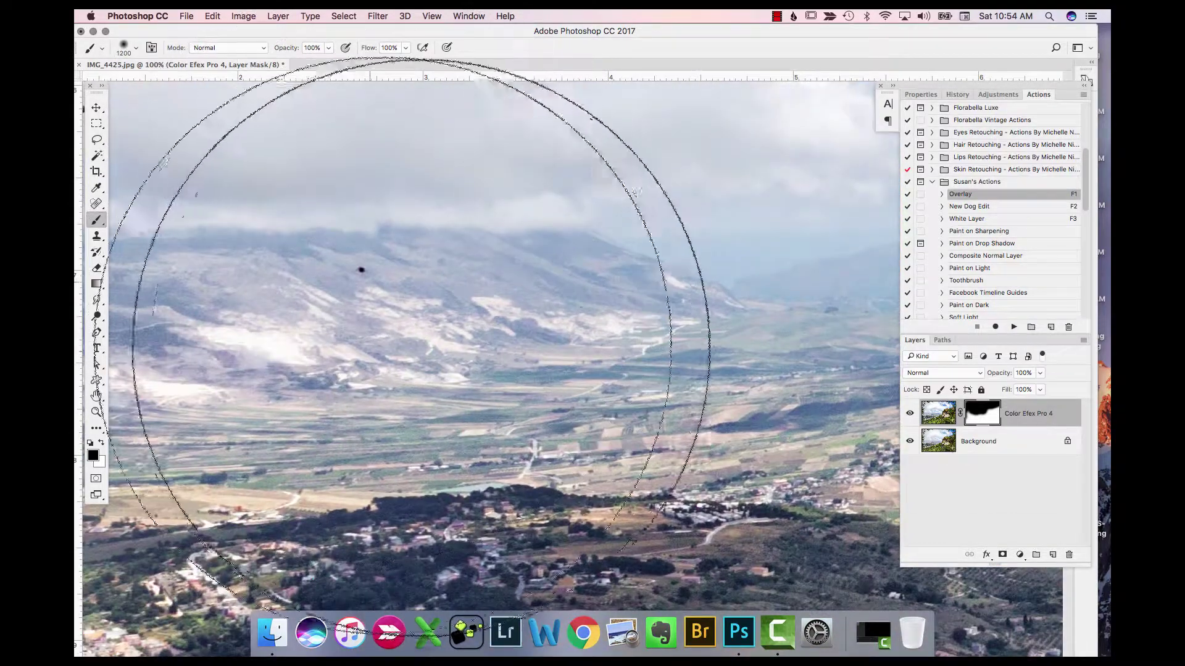
pyautogui.press('[')
pyautogui.press('[')
pyautogui.press('[')
pyautogui.press('[')
pyautogui.press('[')
pyautogui.press('[')
pyautogui.press('[')
pyautogui.press('[')
pyautogui.press('[')
pyautogui.press('[')
pyautogui.press('[')
pyautogui.press('[')
pyautogui.press('[')
pyautogui.press('[')
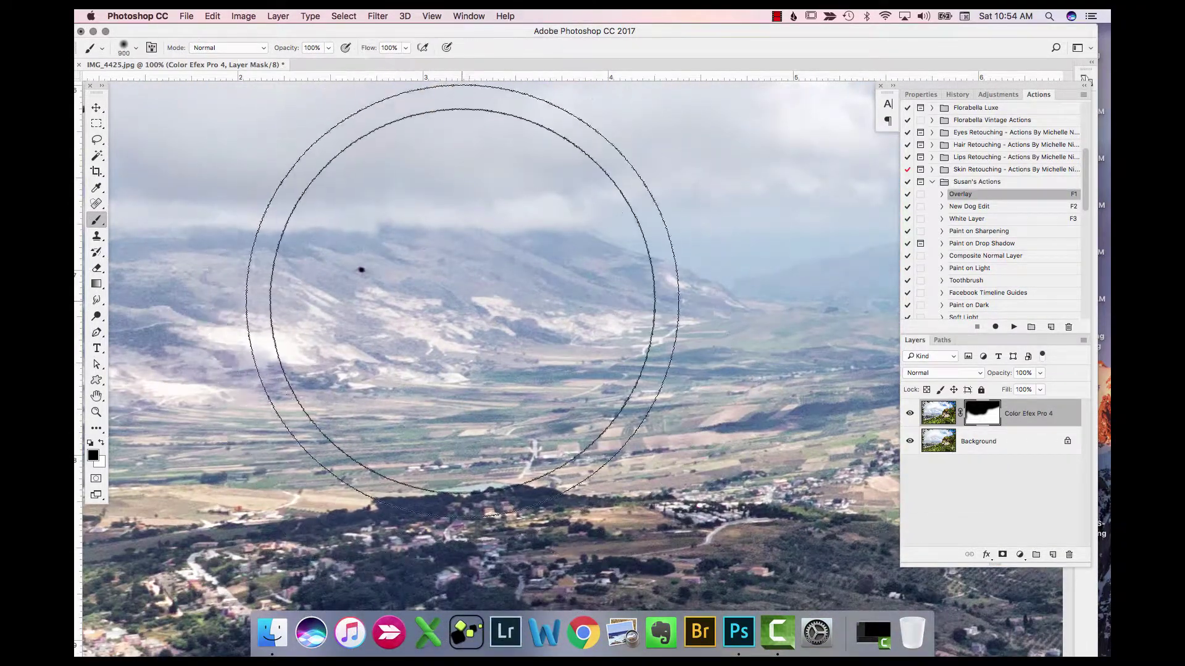
pyautogui.rightClick(1006, 454)
pyautogui.click(931, 573)
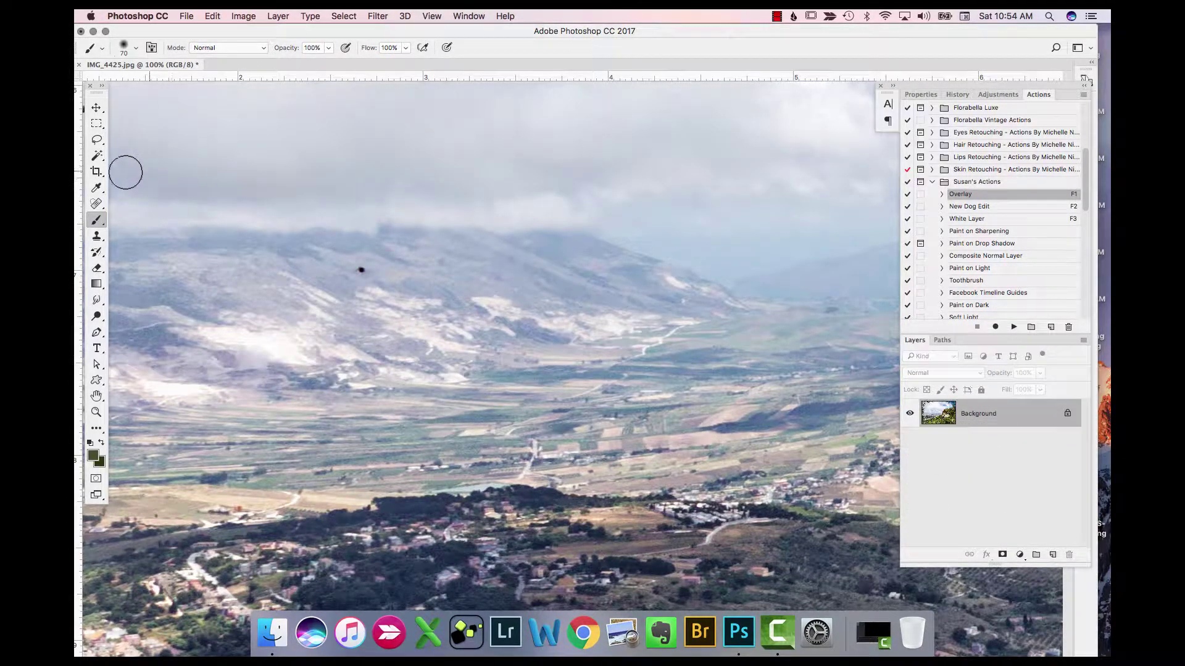
# - Remove the dark spot on the distant mountainside and the small specks in the sky above the horizon with the 40 px Spot Healing Brush
pyautogui.click(96, 204)
pyautogui.moveTo(347, 276); pyautogui.dragTo(370, 267)
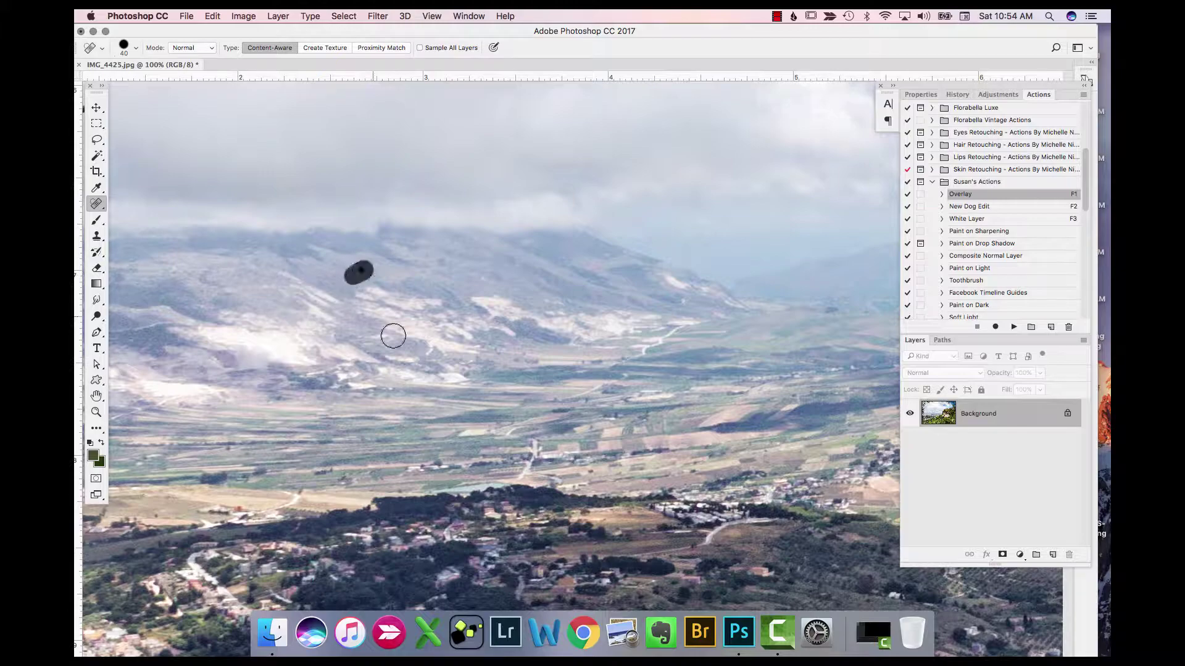
pyautogui.hscroll(10, 614, 360)
pyautogui.scroll(-6, 614, 360)
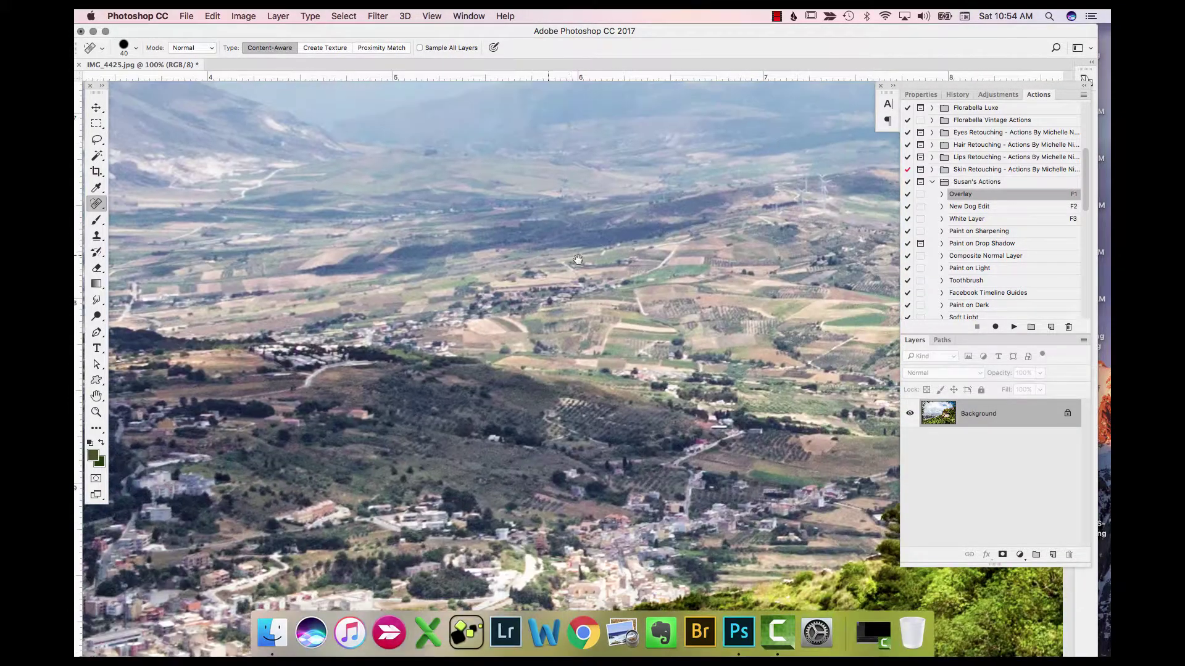
pyautogui.hscroll(10, 577, 259)
pyautogui.scroll(10, 555, 262)
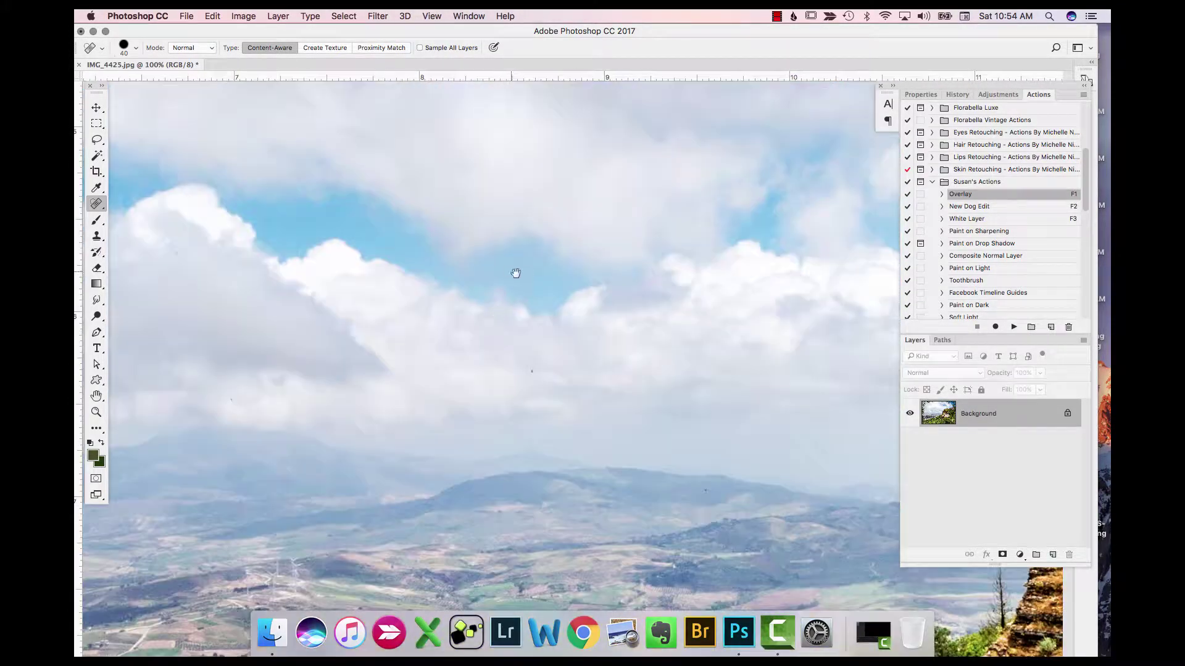
pyautogui.scroll(2, 599, 341)
pyautogui.hscroll(5, 643, 384)
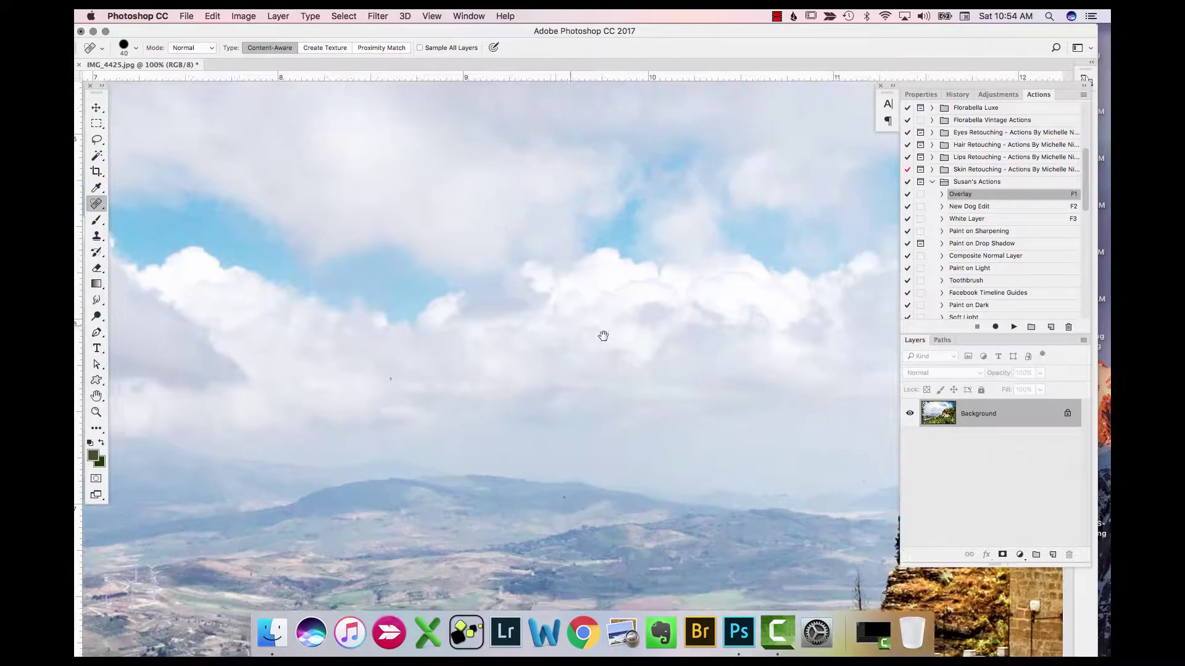
pyautogui.click(393, 379)
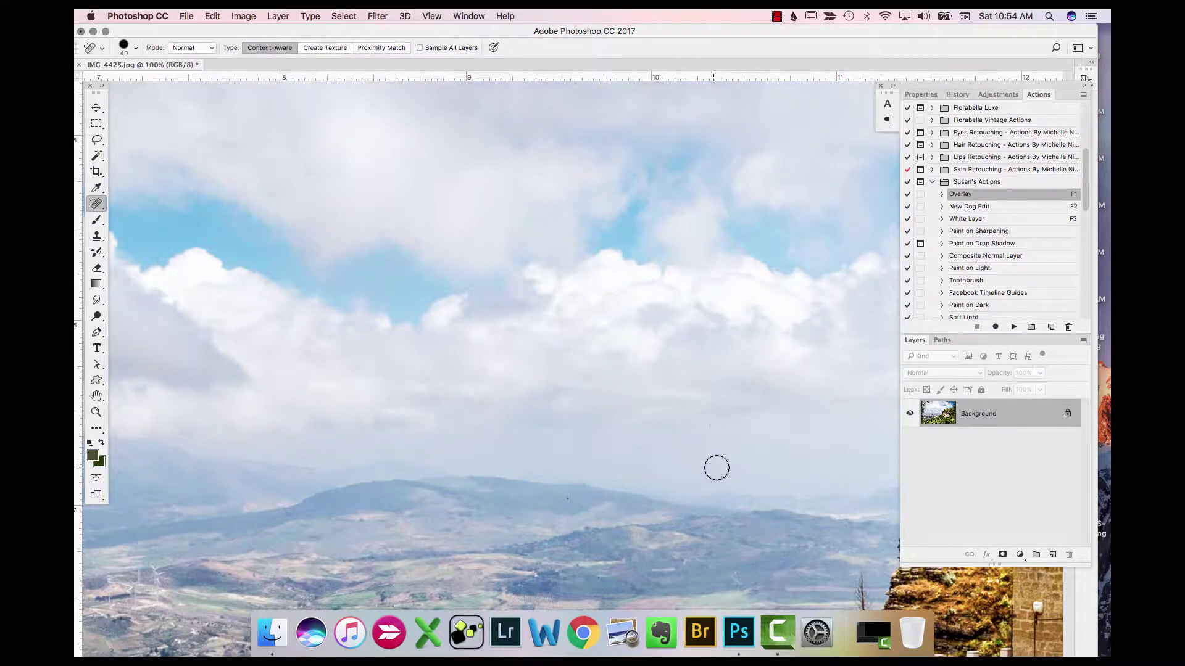
pyautogui.click(675, 451)
pyautogui.click(706, 438)
# - Examine the sky, the castle ruins and the painted leaves along the photo's right side at 100% for remaining flaws
pyautogui.hscroll(8, 696, 458)
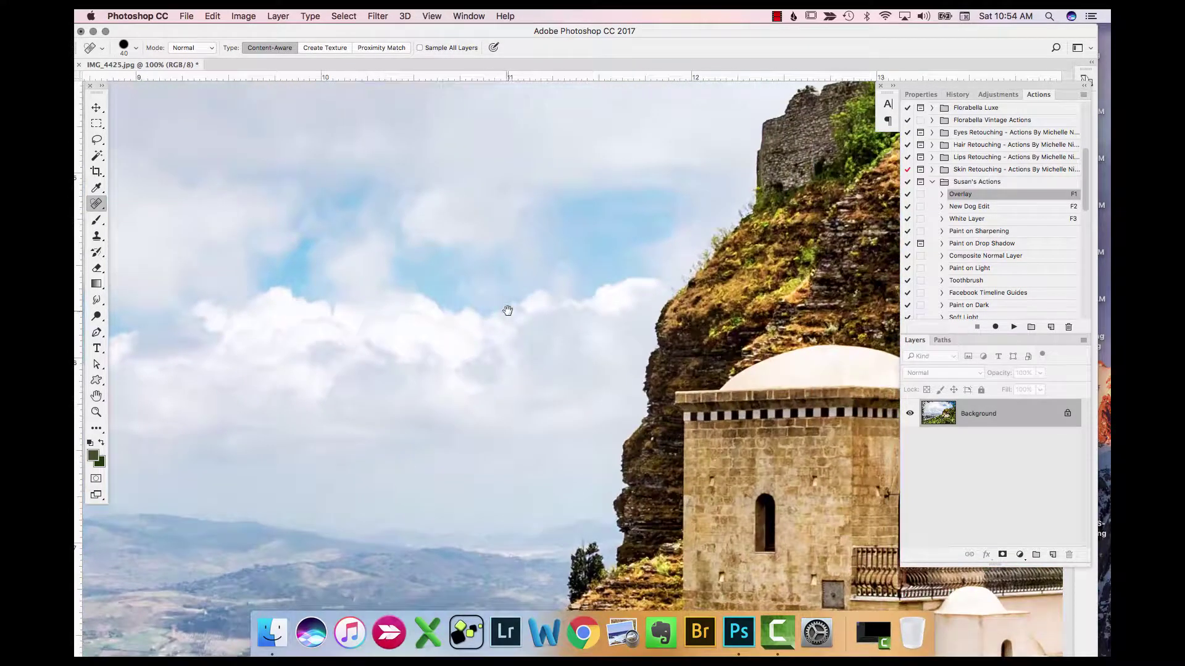
pyautogui.scroll(6, 508, 312)
pyautogui.moveTo(381, 336); pyautogui.dragTo(617, 375)
pyautogui.hscroll(15, 617, 375)
pyautogui.scroll(5, 595, 415)
pyautogui.scroll(-5, 669, 473)
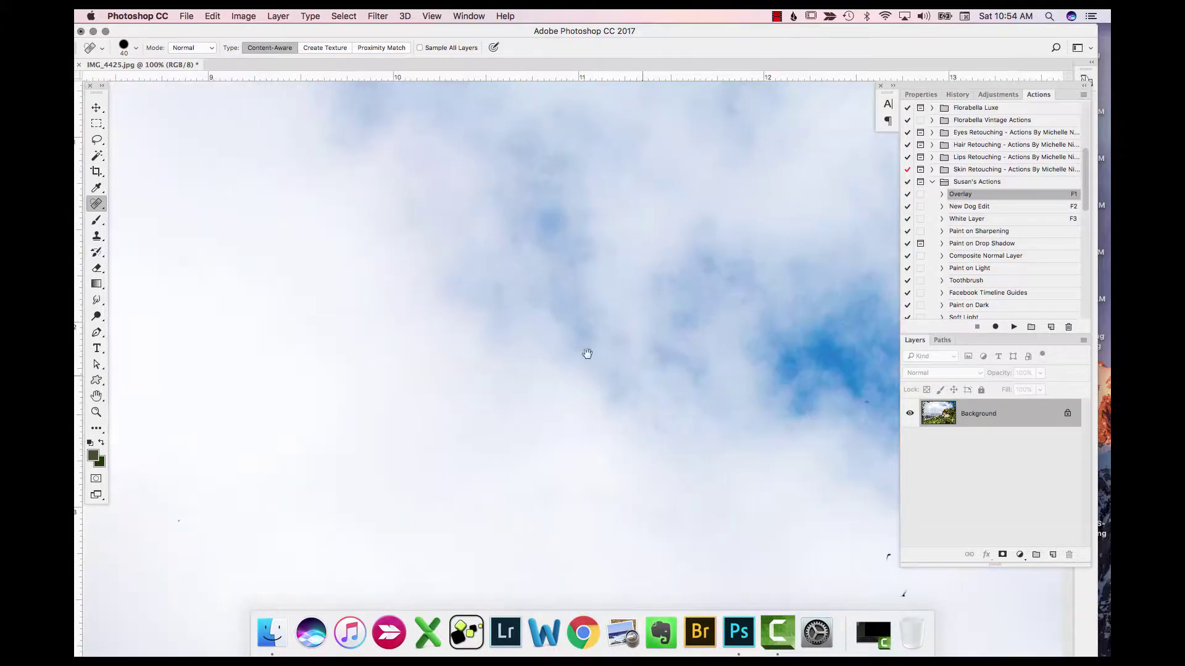
pyautogui.scroll(-10, 494, 325)
pyautogui.hscroll(5, 623, 342)
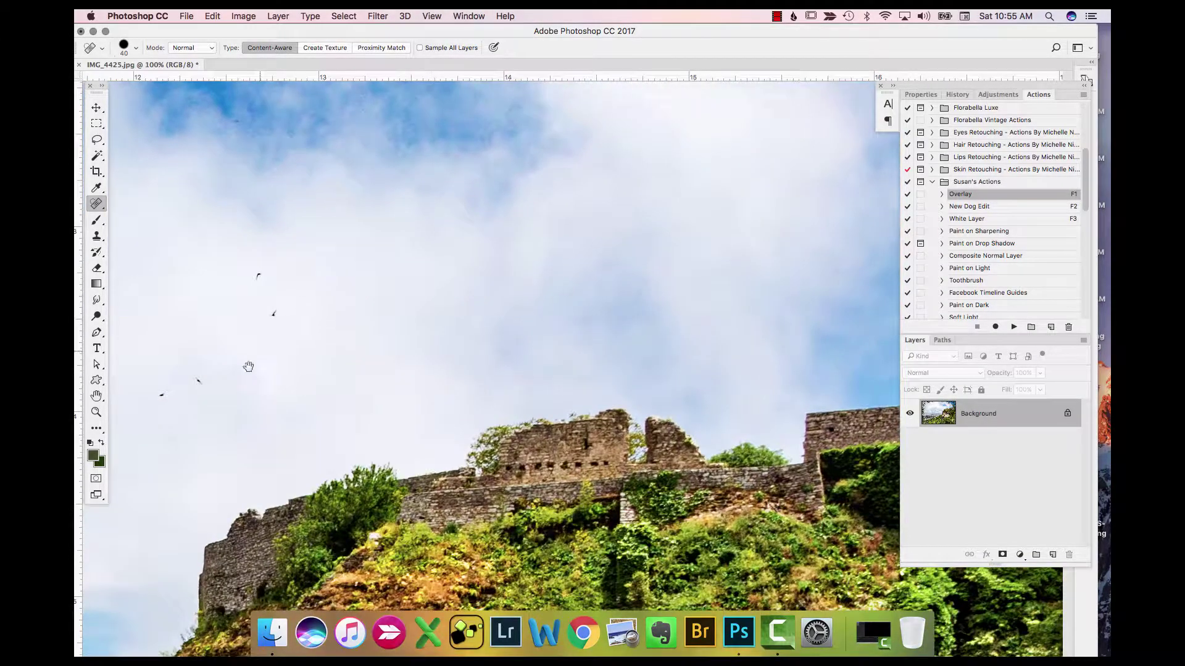
pyautogui.moveTo(690, 351); pyautogui.dragTo(471, 363)
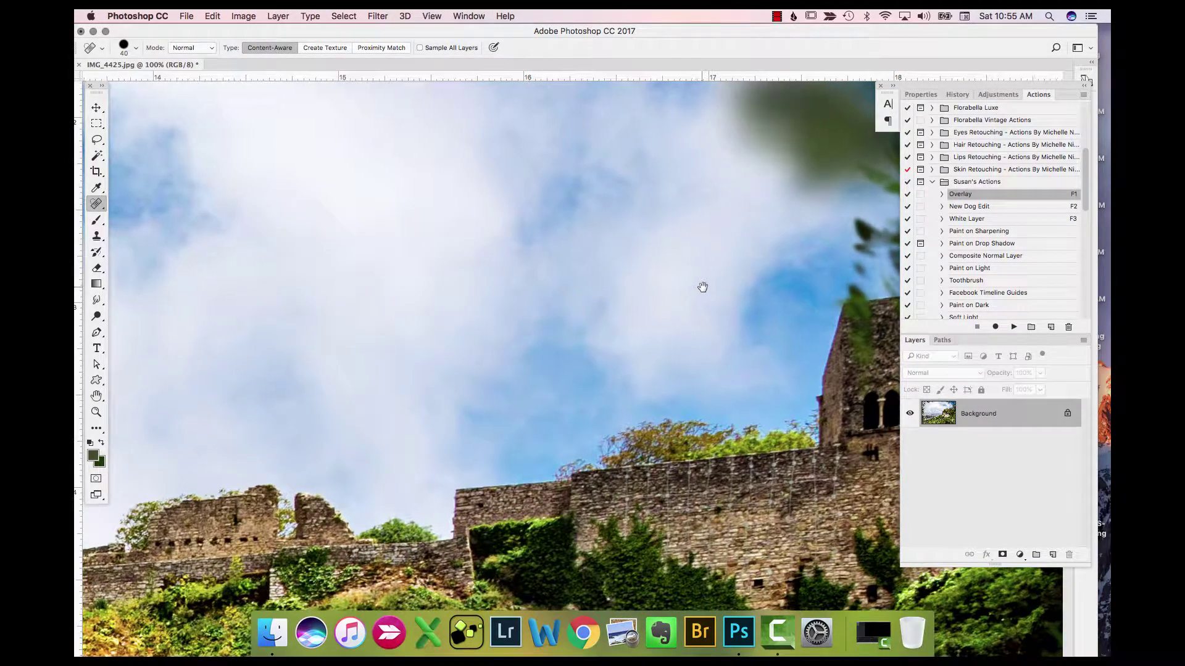
pyautogui.moveTo(701, 285); pyautogui.dragTo(490, 411)
pyautogui.moveTo(648, 257); pyautogui.dragTo(587, 402)
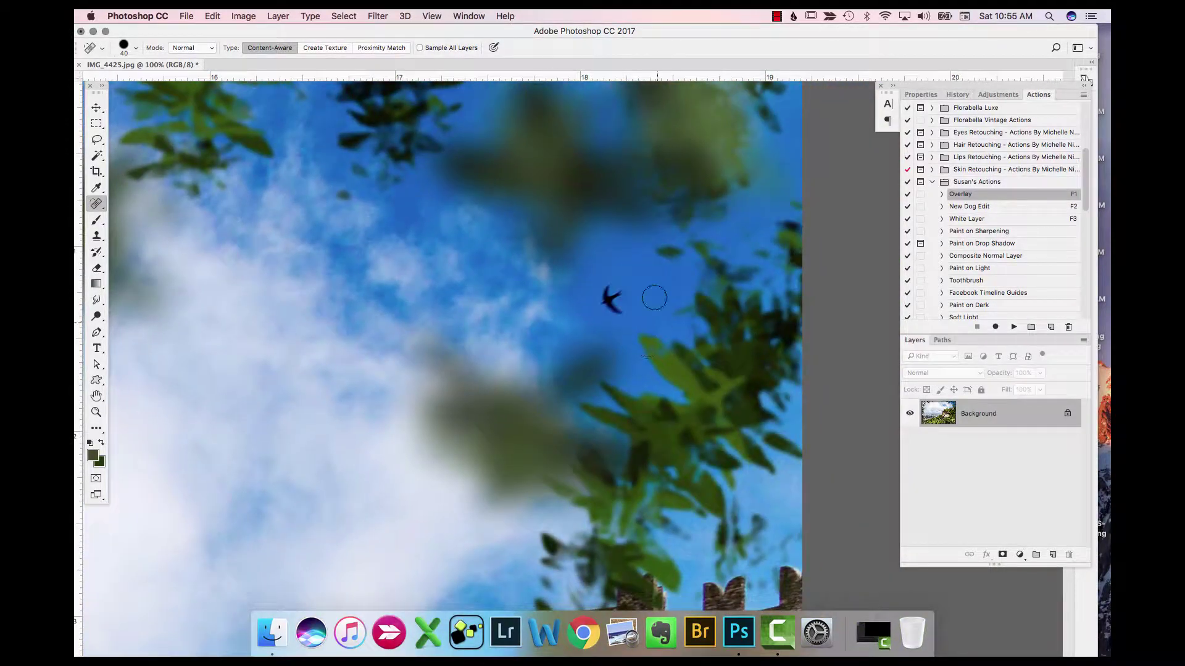
pyautogui.moveTo(592, 296); pyautogui.dragTo(631, 276)
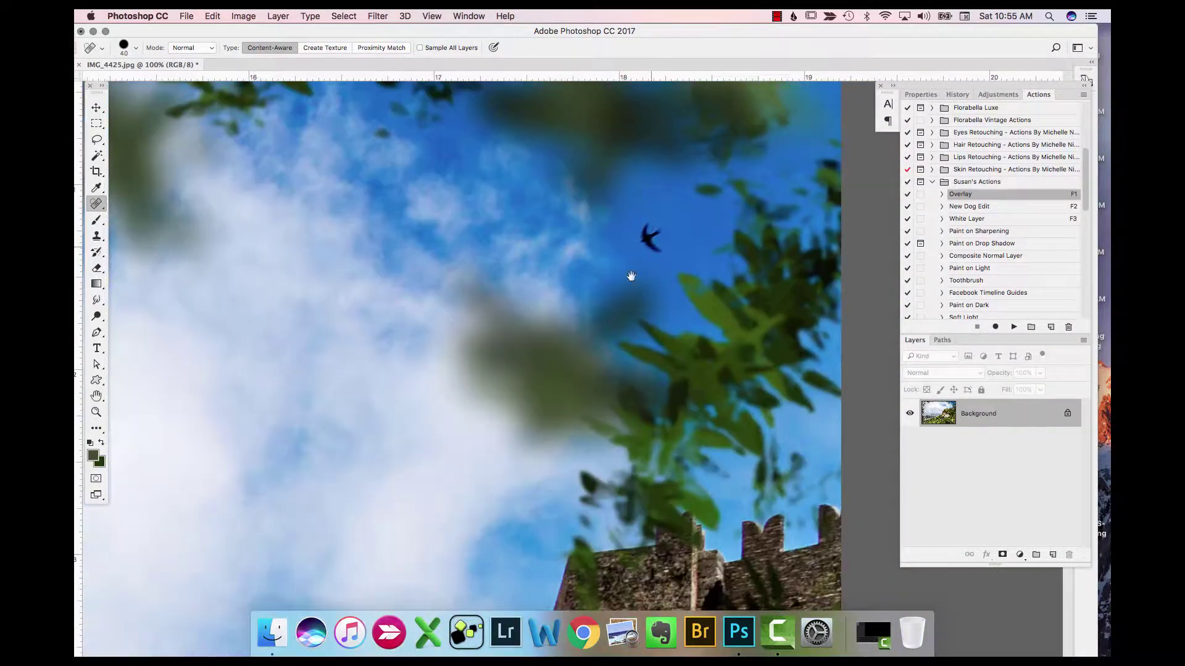
pyautogui.moveTo(529, 364); pyautogui.dragTo(576, 335)
pyautogui.moveTo(522, 395)
pyautogui.mouseDown()
pyautogui.moveTo(614, 364)
pyautogui.moveTo(555, 259)
pyautogui.mouseUp()
# - Open the flattened photo in the Nik Color Efex Pro 4 filter and choose the Glamour Glow effect
pyautogui.scroll(-10, 545, 350)
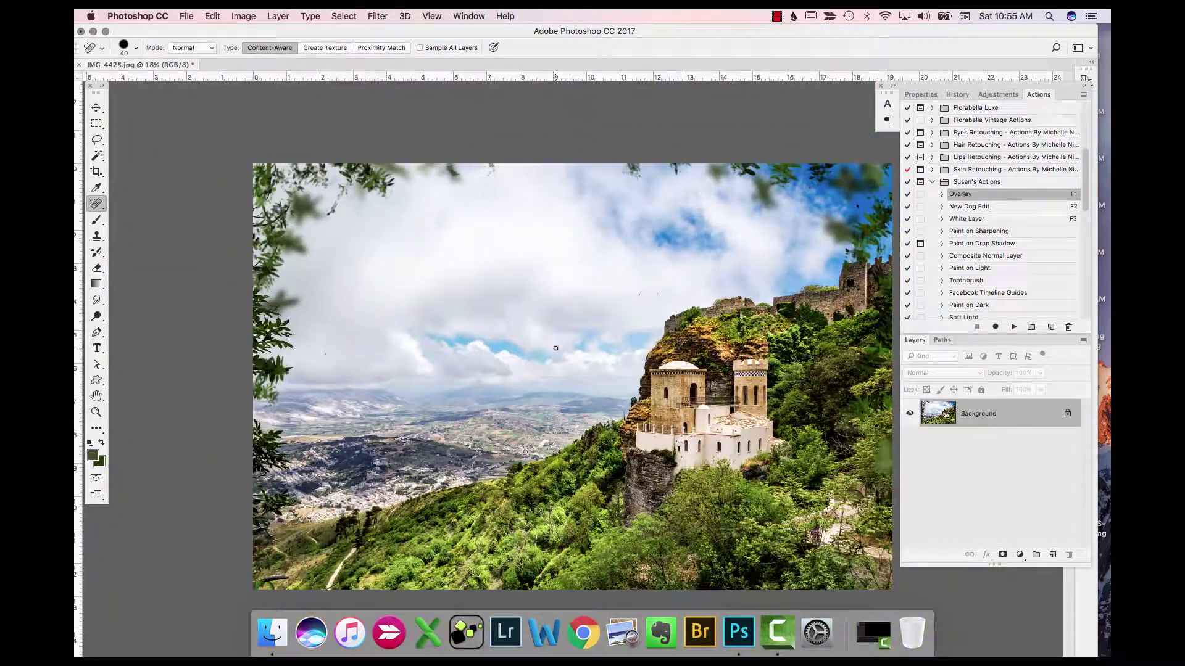
pyautogui.scroll(-3, 556, 348)
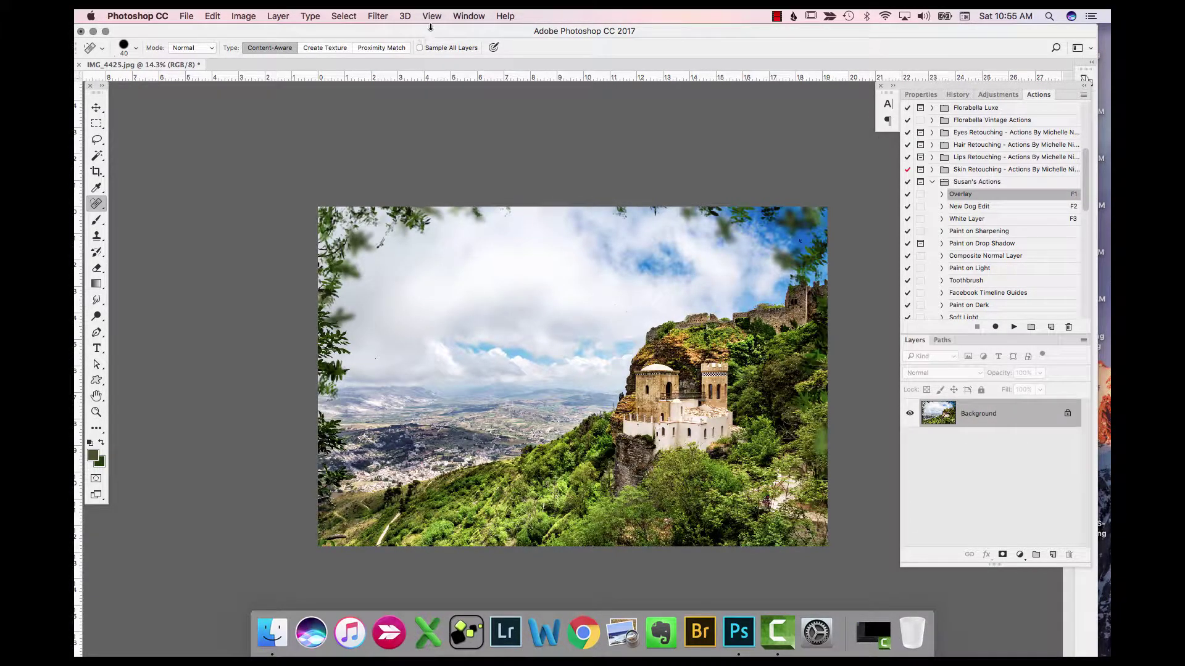
pyautogui.click(380, 17)
pyautogui.moveTo(475, 294)
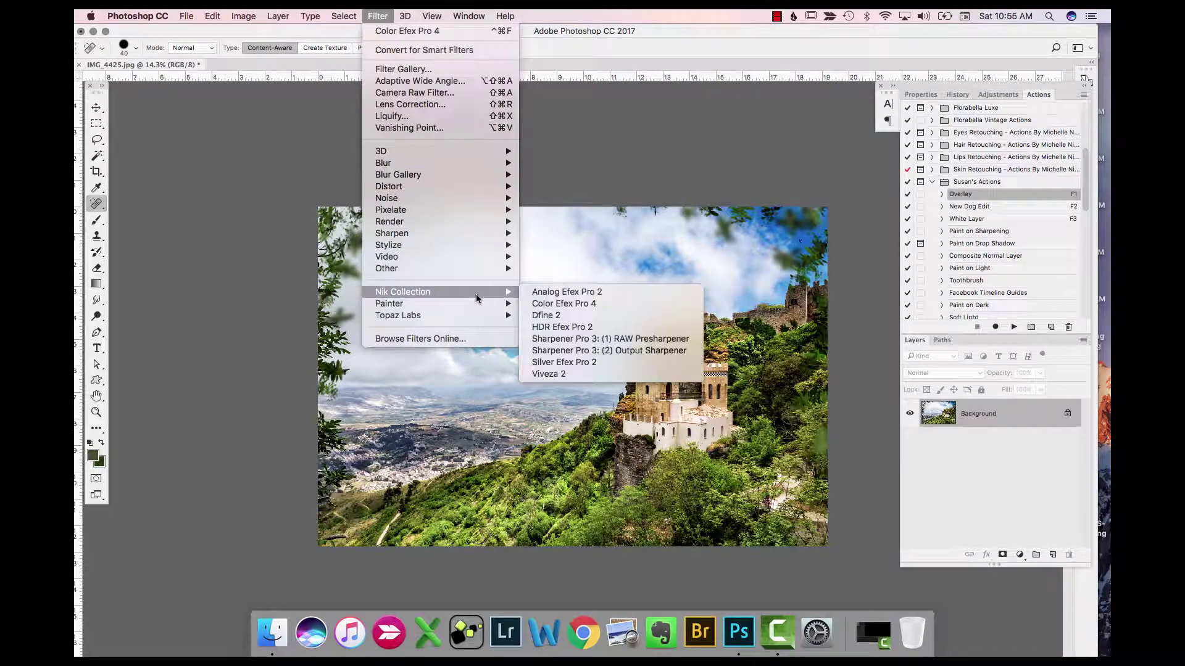
pyautogui.click(587, 305)
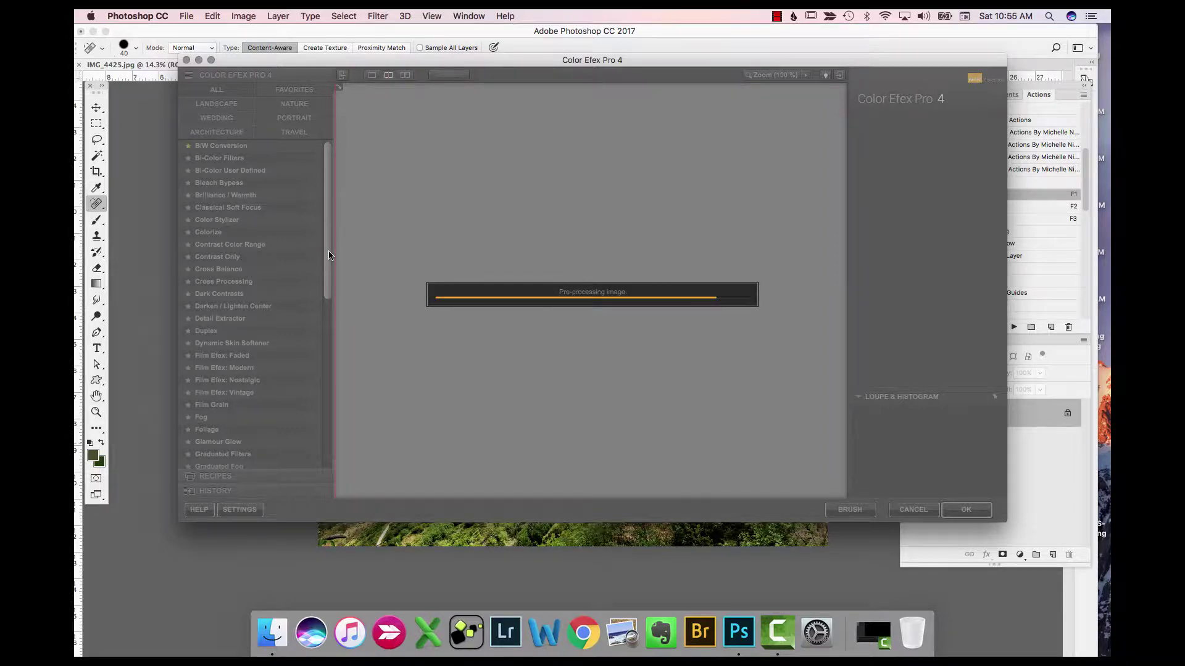
pyautogui.scroll(-5, 318, 299)
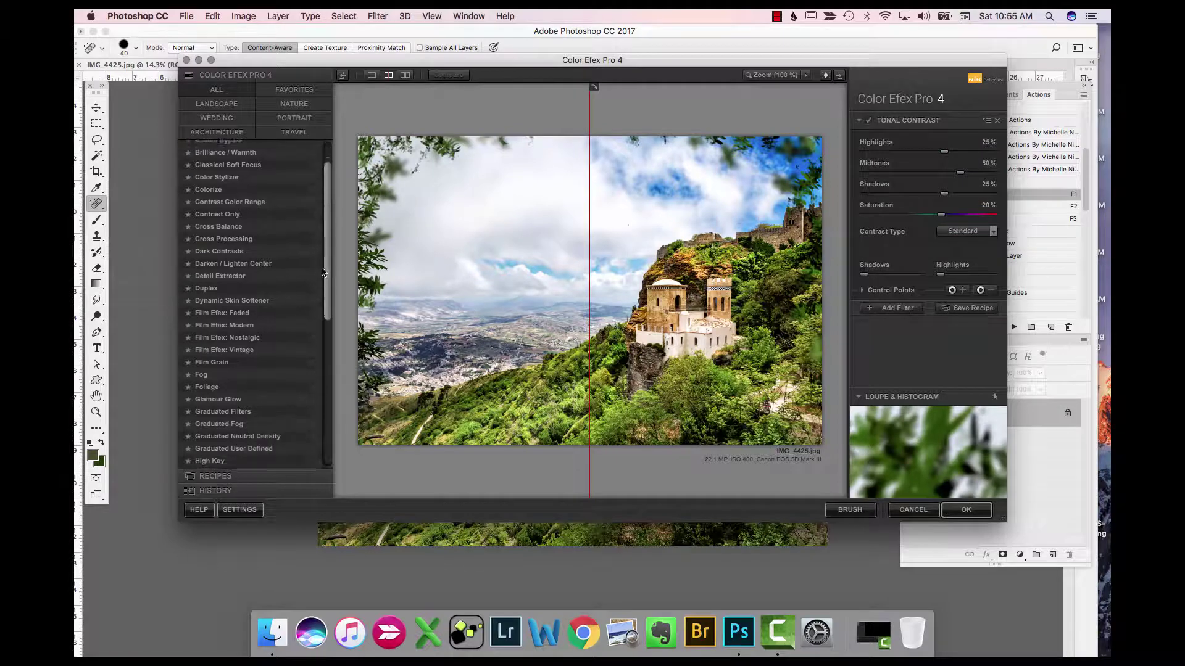
pyautogui.scroll(-2, 317, 298)
pyautogui.click(245, 274)
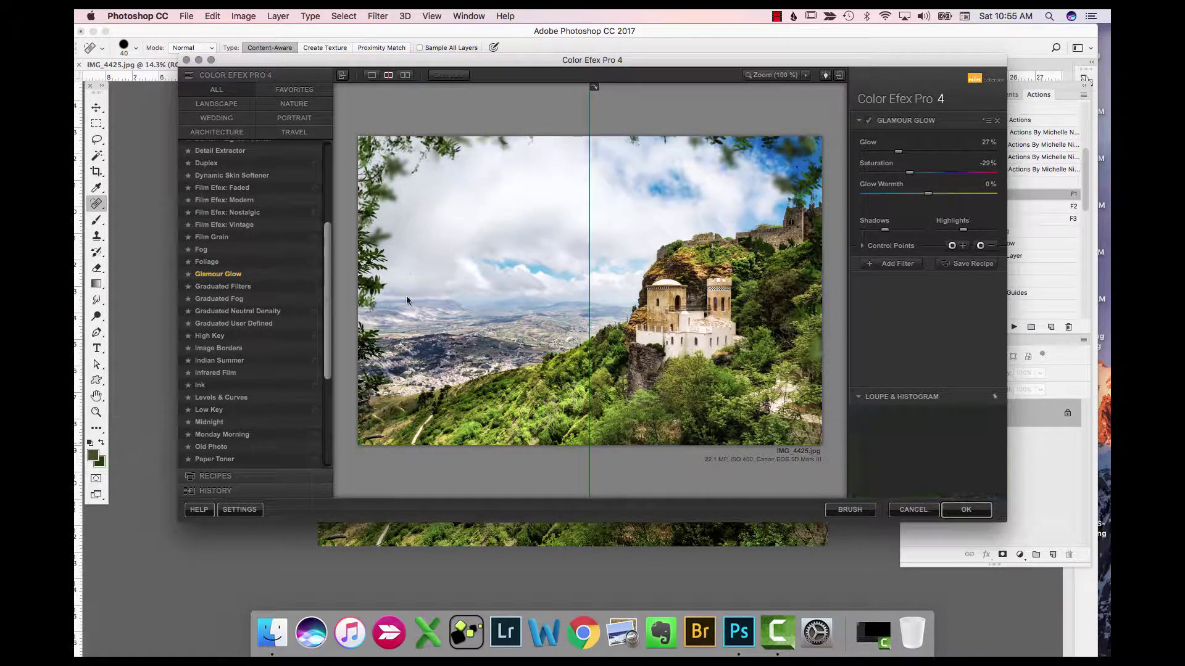
# - Shift the before/after split toward the photo's left side and set the Glamour Glow amount to 21%
pyautogui.moveTo(589, 300); pyautogui.dragTo(409, 299)
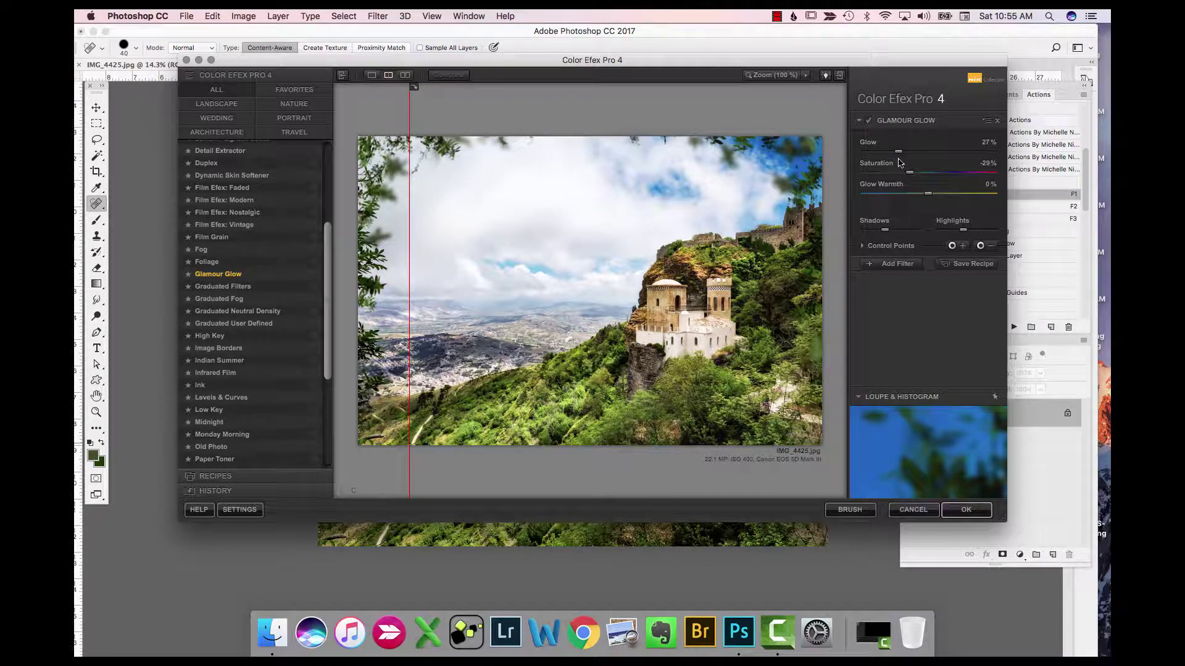
pyautogui.moveTo(898, 151); pyautogui.dragTo(950, 171)
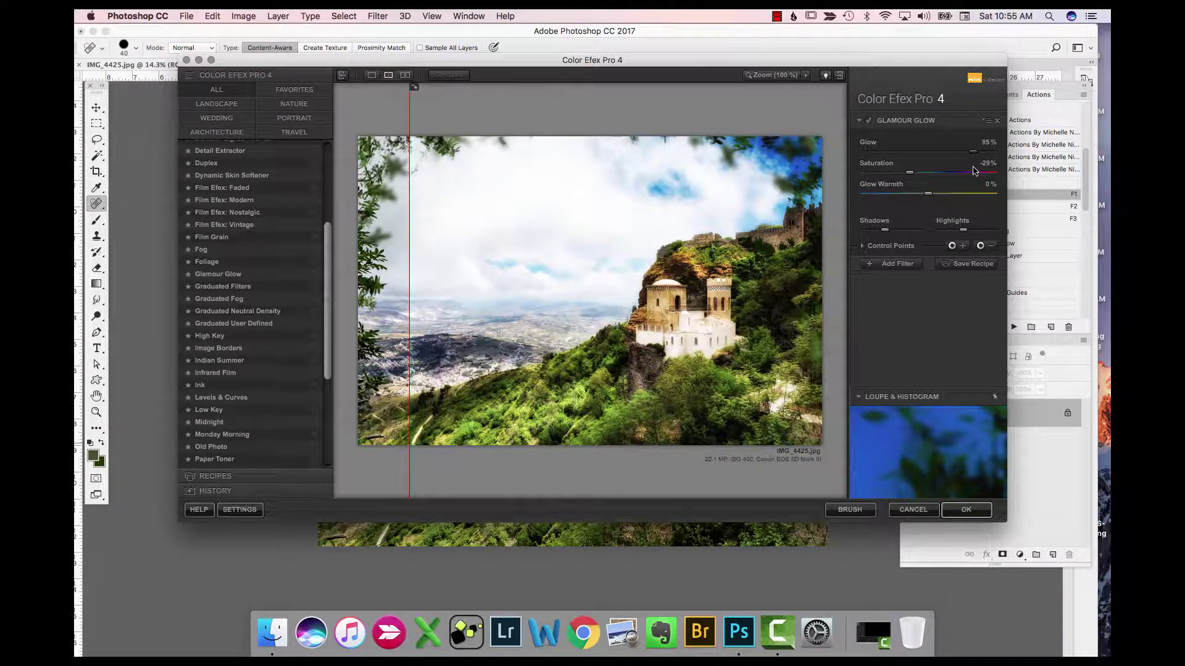
pyautogui.moveTo(974, 171); pyautogui.dragTo(891, 164)
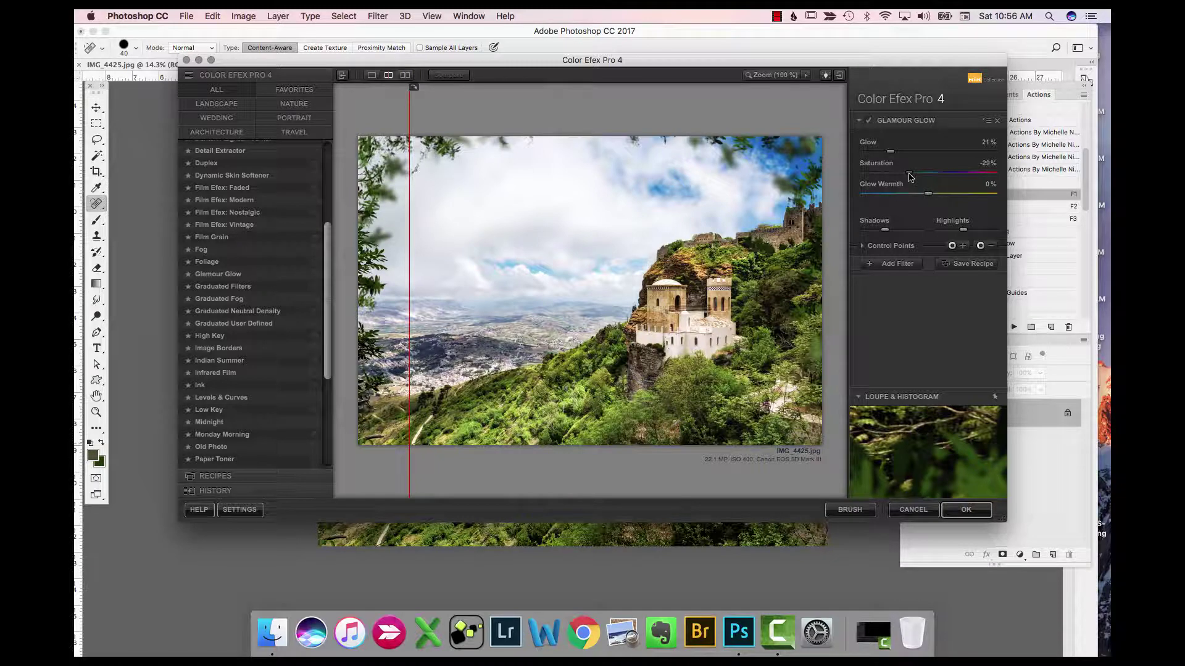
# - Set the Glamour Glow saturation to 4% and the glow warmth to 42%, and apply the filter
pyautogui.moveTo(909, 173); pyautogui.dragTo(919, 175)
pyautogui.moveTo(928, 187); pyautogui.dragTo(931, 187)
pyautogui.moveTo(969, 212); pyautogui.dragTo(914, 205)
pyautogui.moveTo(939, 207)
pyautogui.mouseDown()
pyautogui.moveTo(906, 211)
pyautogui.moveTo(947, 210)
pyautogui.mouseUp()
pyautogui.moveTo(409, 277); pyautogui.dragTo(455, 346)
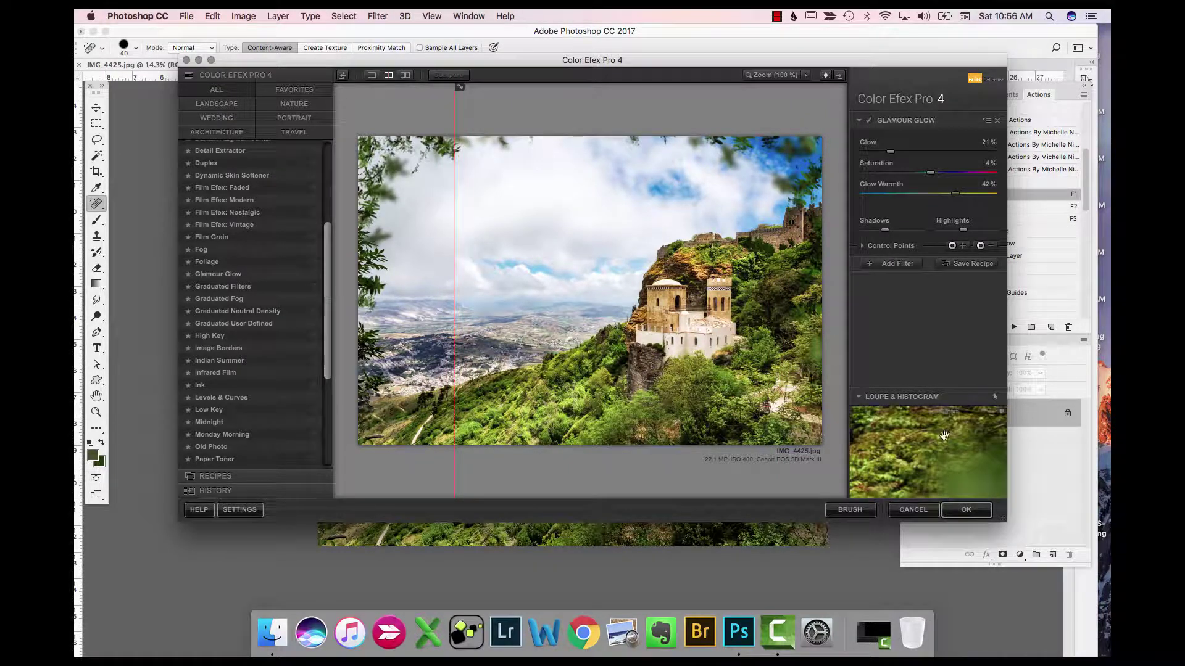
pyautogui.click(977, 512)
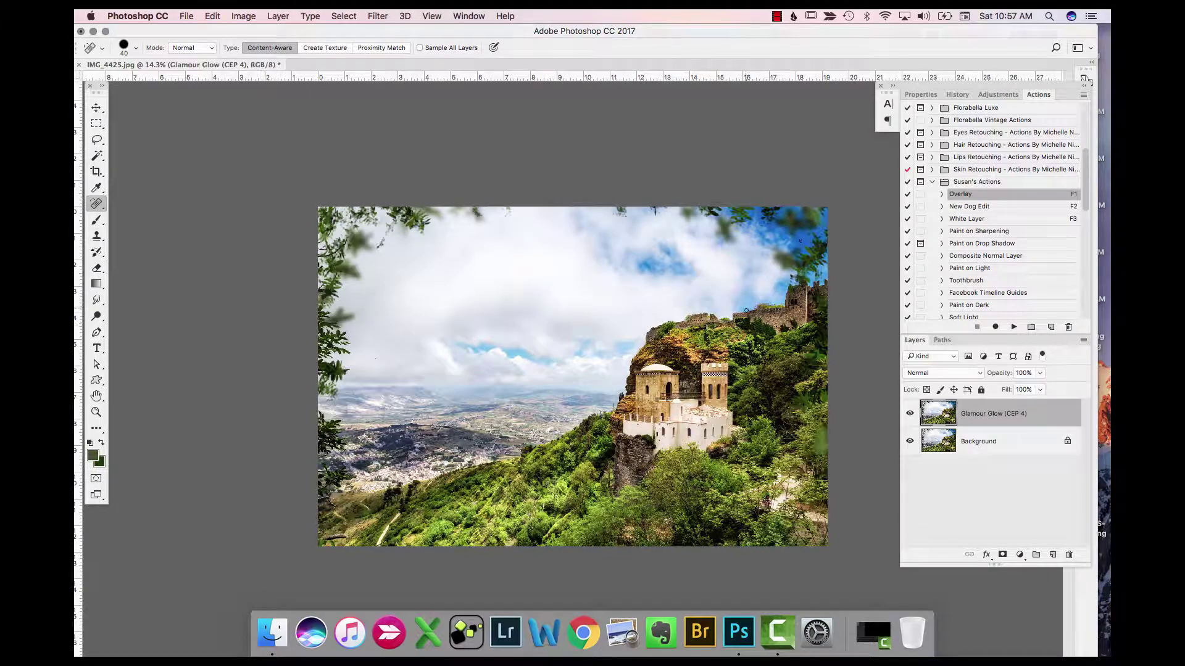
# - Compare the clouds and distant hills at 100% with the Glamour Glow layer hidden and shown
pyautogui.click(440, 16)
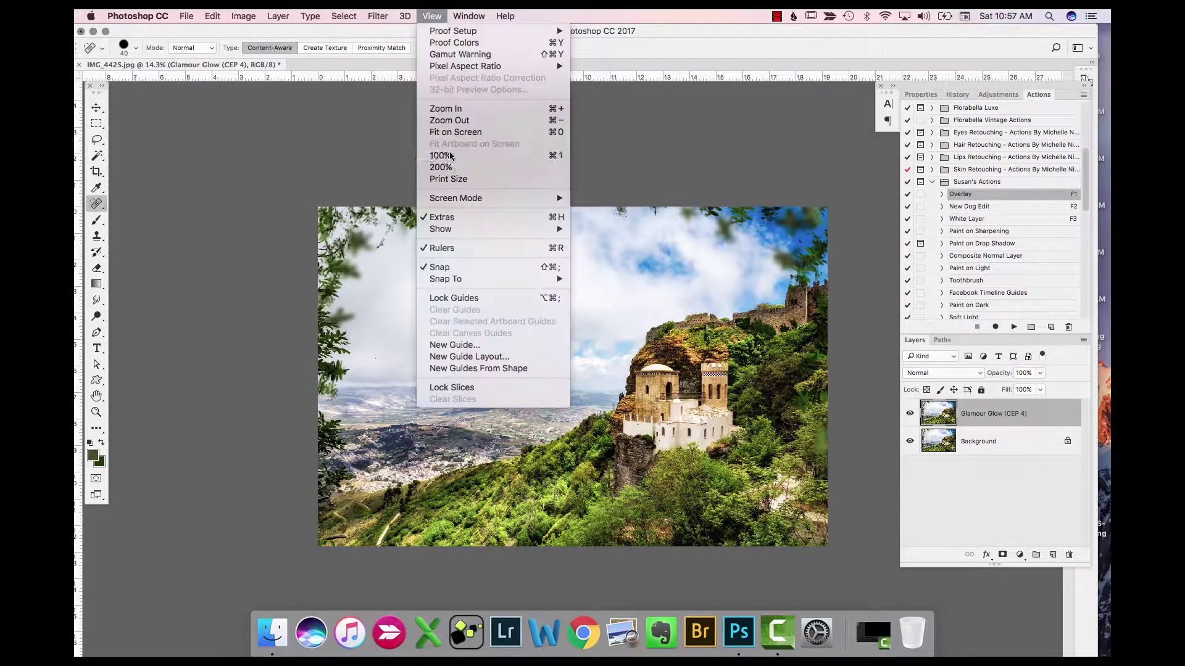
pyautogui.click(444, 153)
pyautogui.scroll(-10, 522, 434)
pyautogui.hscroll(-5, 523, 433)
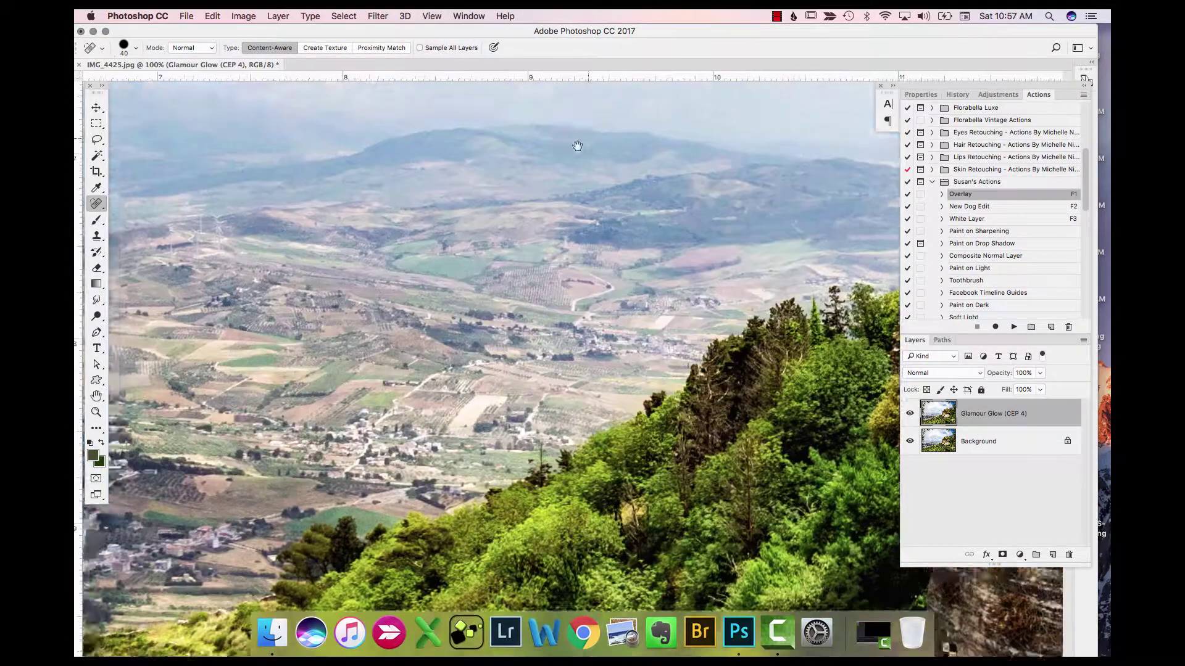
pyautogui.scroll(10, 780, 423)
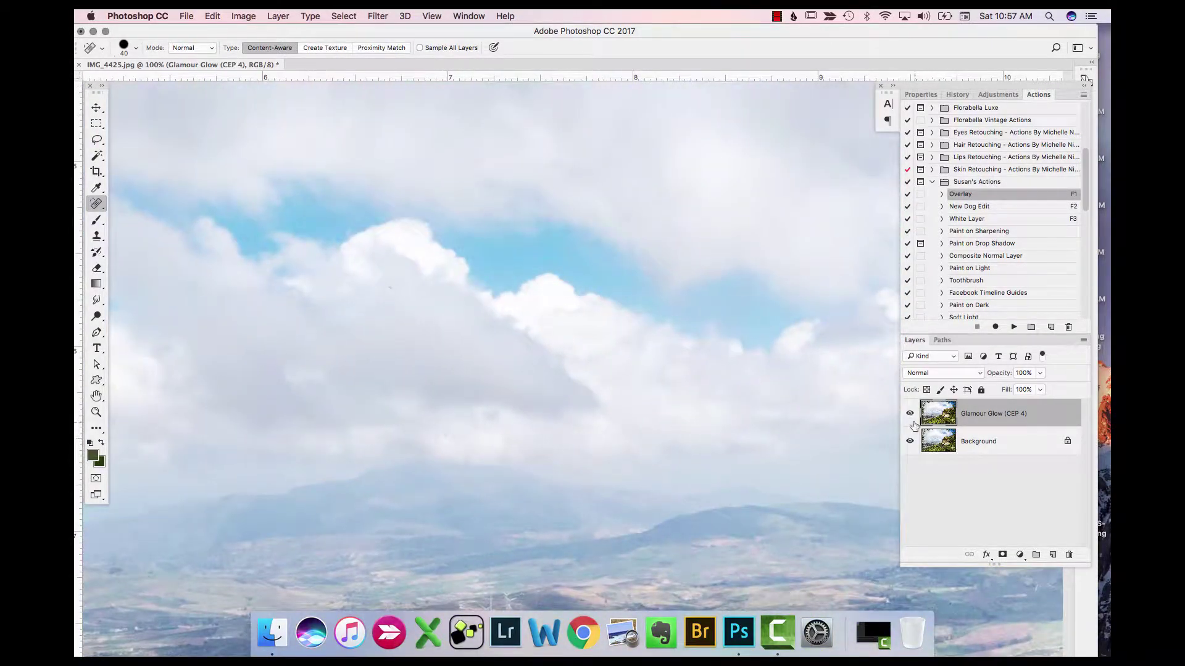
pyautogui.click(911, 415)
pyautogui.click(910, 415)
pyautogui.click(911, 414)
# - Examine the glow effect at 100% on the town, the leaves on both sides, the sky and the castle ruins
pyautogui.scroll(-15, 483, 455)
pyautogui.hscroll(-5, 484, 455)
pyautogui.scroll(-10, 448, 414)
pyautogui.hscroll(-10, 448, 414)
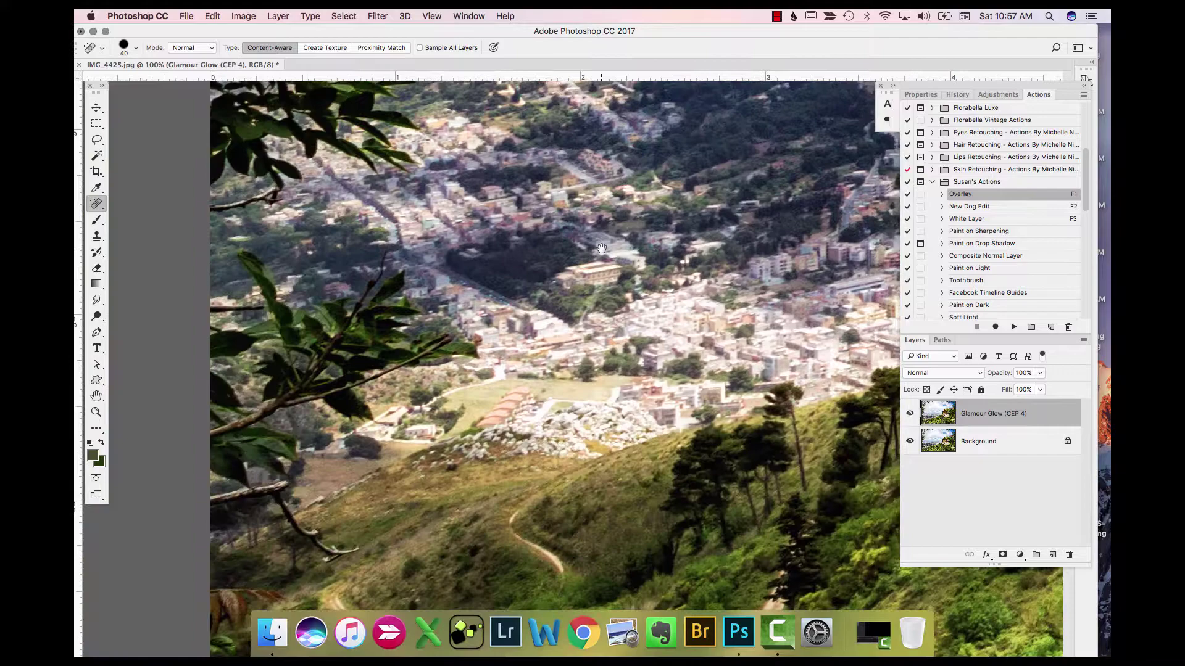
pyautogui.moveTo(602, 248); pyautogui.dragTo(501, 514)
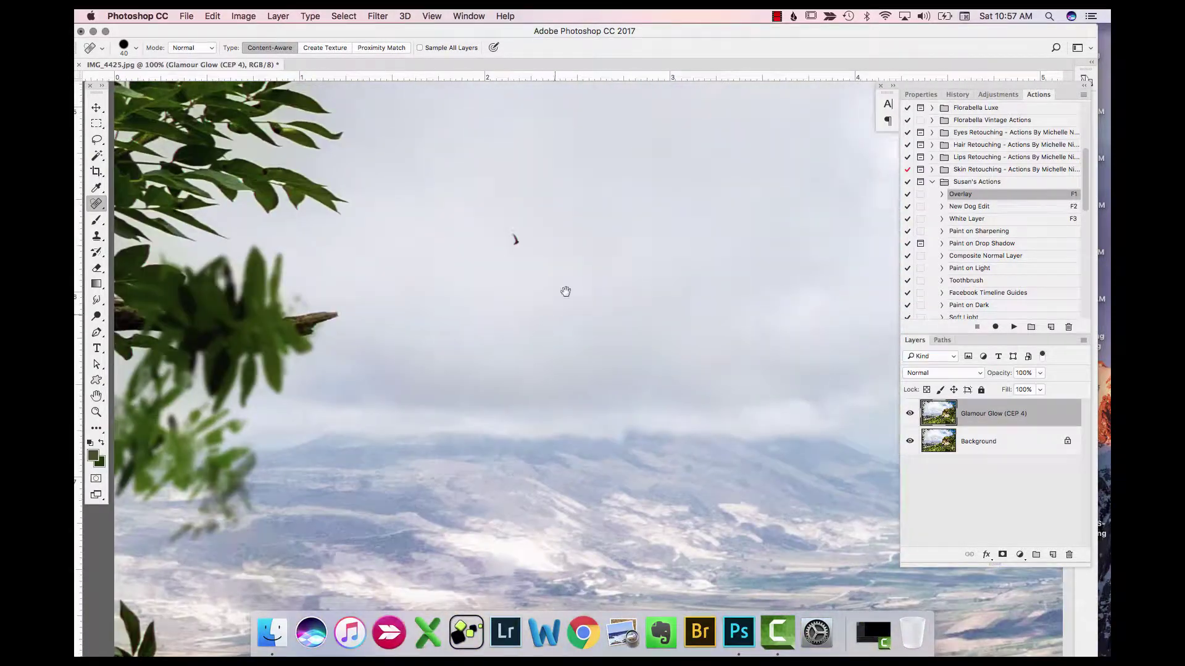
pyautogui.moveTo(563, 293); pyautogui.dragTo(475, 479)
pyautogui.moveTo(621, 246); pyautogui.dragTo(398, 463)
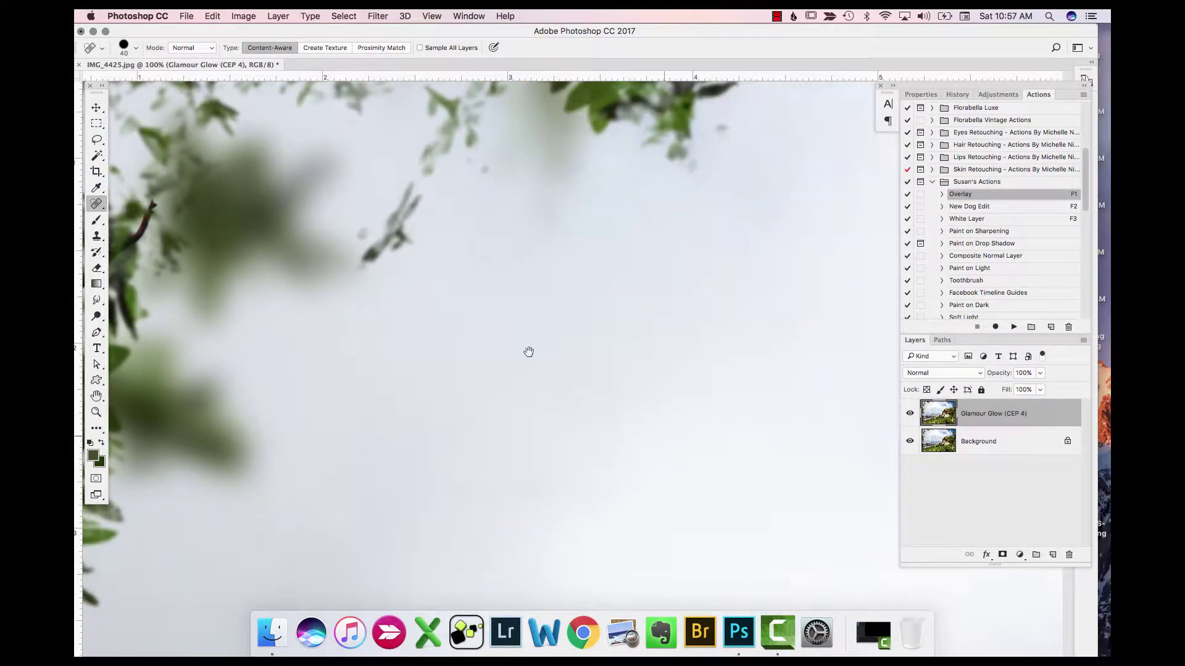
pyautogui.moveTo(529, 349); pyautogui.dragTo(326, 327)
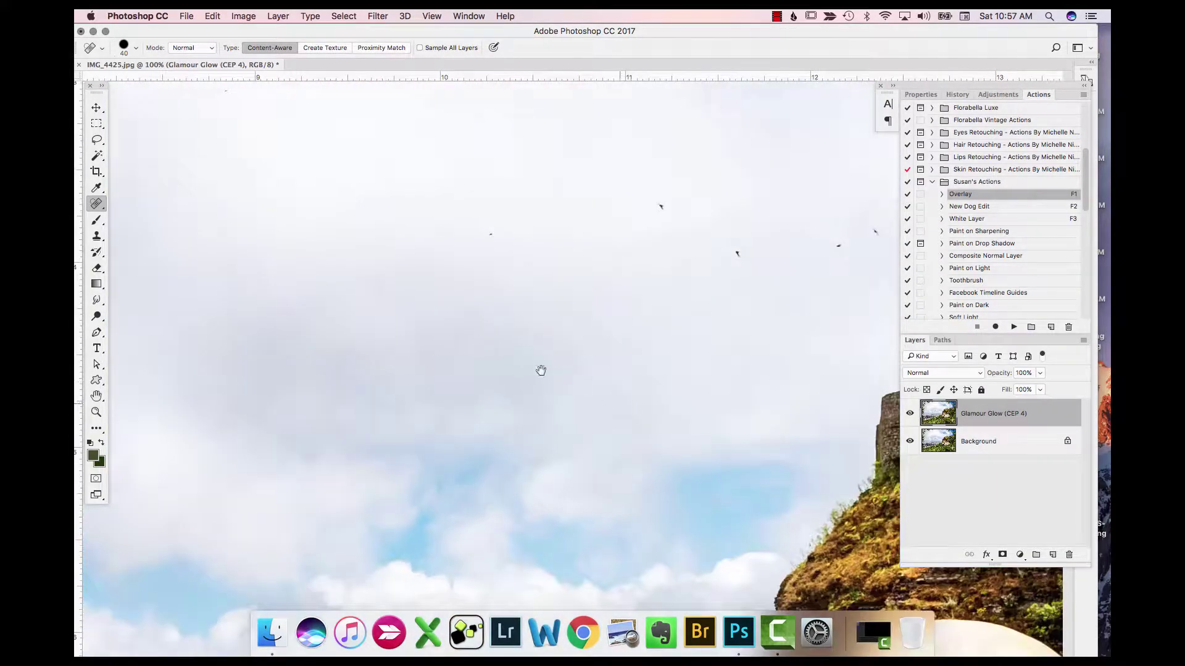
pyautogui.moveTo(540, 370); pyautogui.dragTo(379, 318)
pyautogui.moveTo(489, 354); pyautogui.dragTo(370, 296)
pyautogui.moveTo(366, 379); pyautogui.dragTo(349, 385)
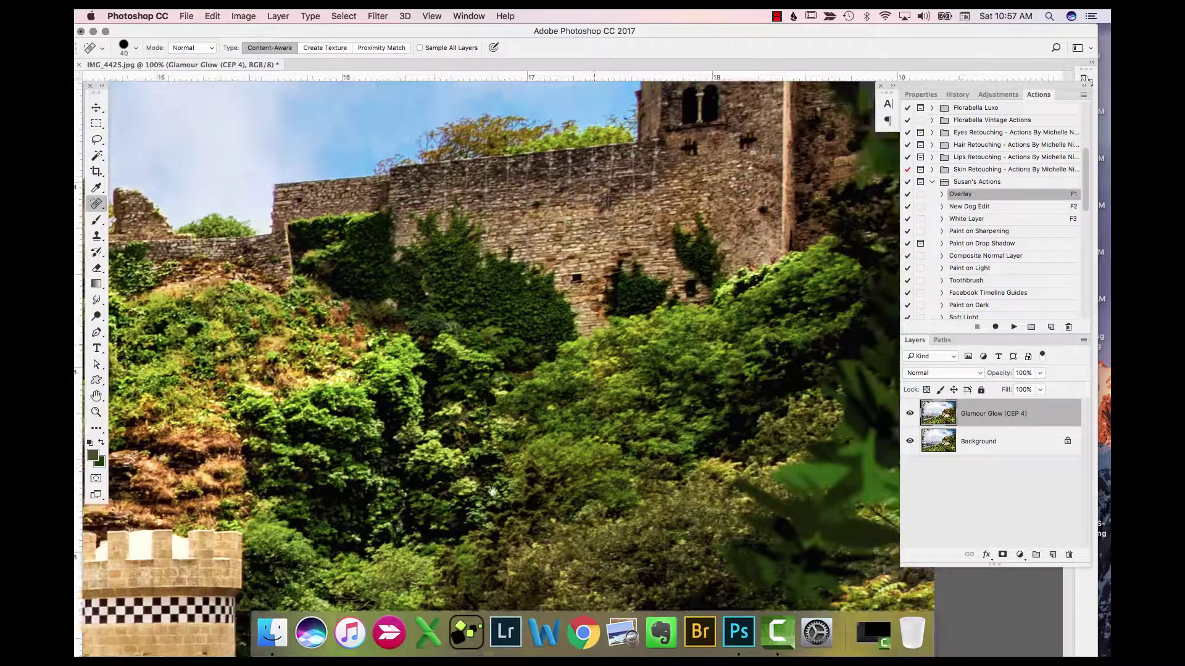
pyautogui.moveTo(678, 272); pyautogui.dragTo(556, 460)
pyautogui.moveTo(591, 327); pyautogui.dragTo(549, 442)
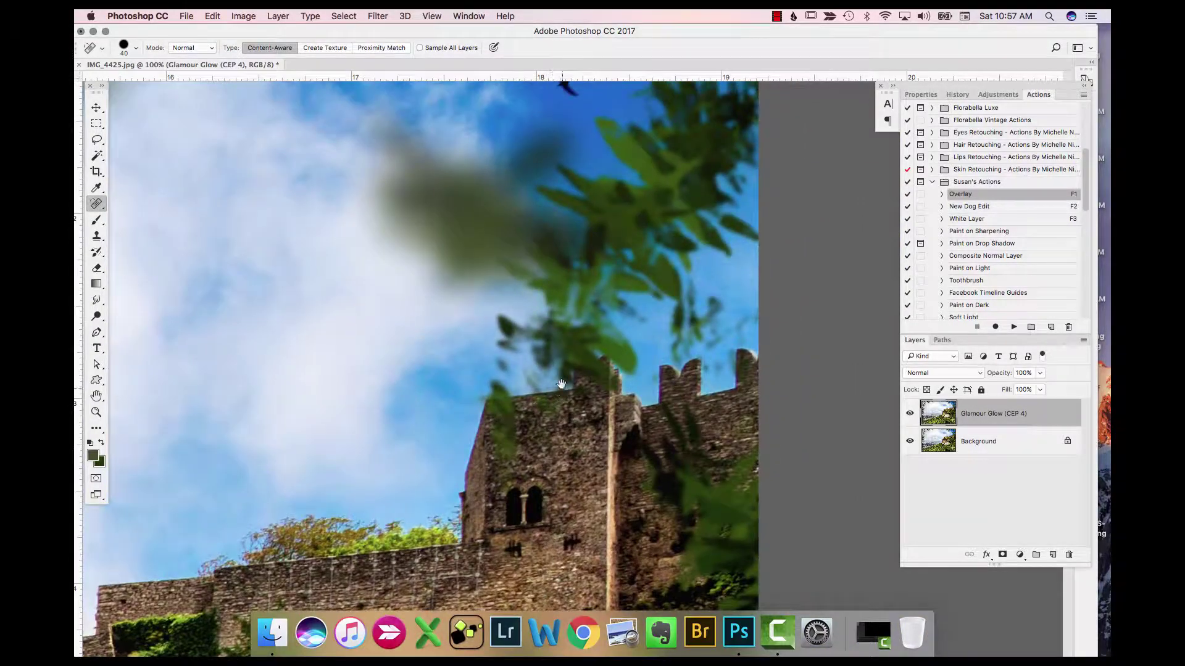
pyautogui.moveTo(558, 386); pyautogui.dragTo(571, 432)
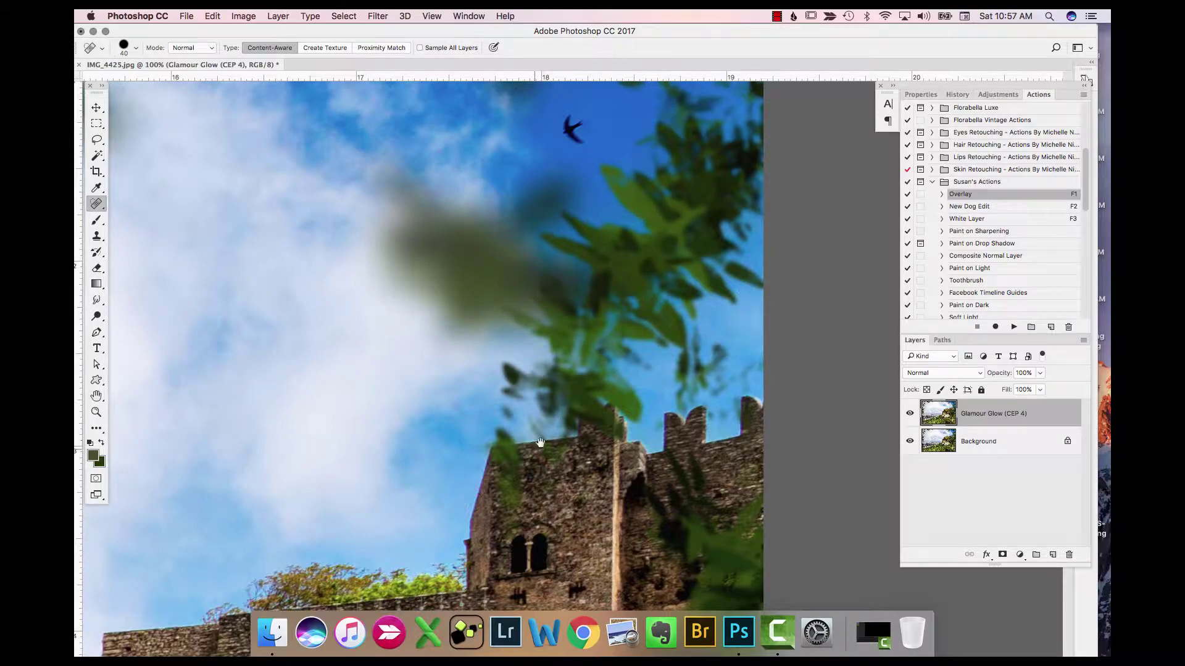
# - Inspect the castle towers and terrace at 100% with the Glamour Glow layer hidden and shown
pyautogui.scroll(-10, 540, 443)
pyautogui.hscroll(-15, 540, 442)
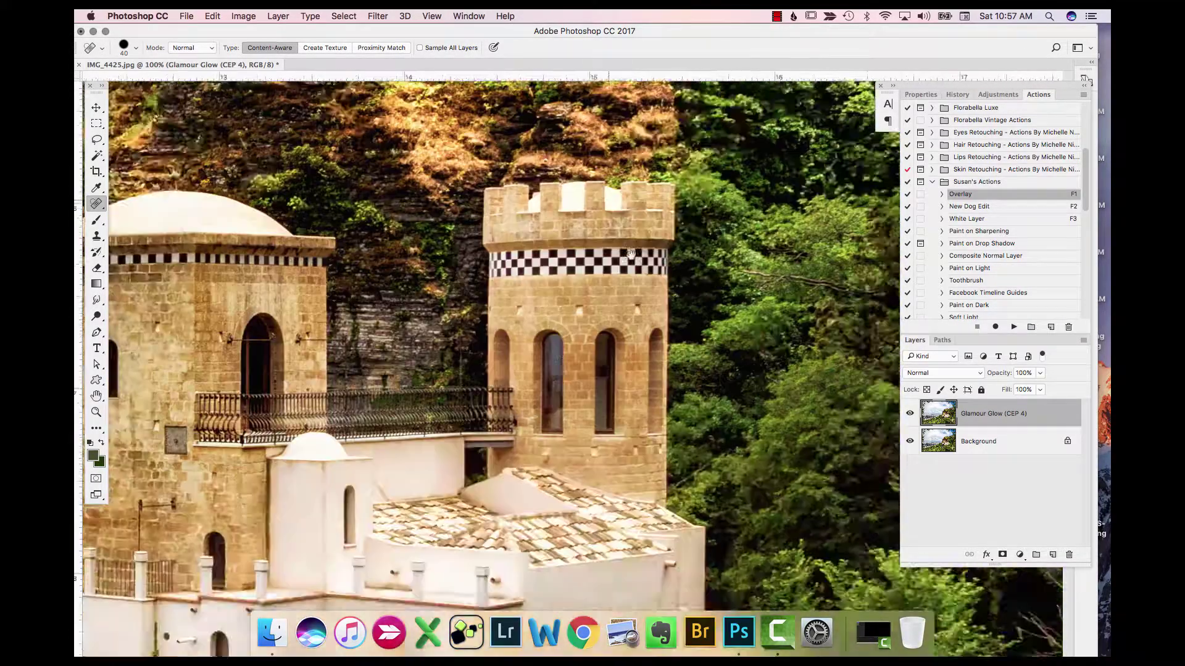
pyautogui.hscroll(-10, 630, 253)
pyautogui.scroll(-4, 630, 253)
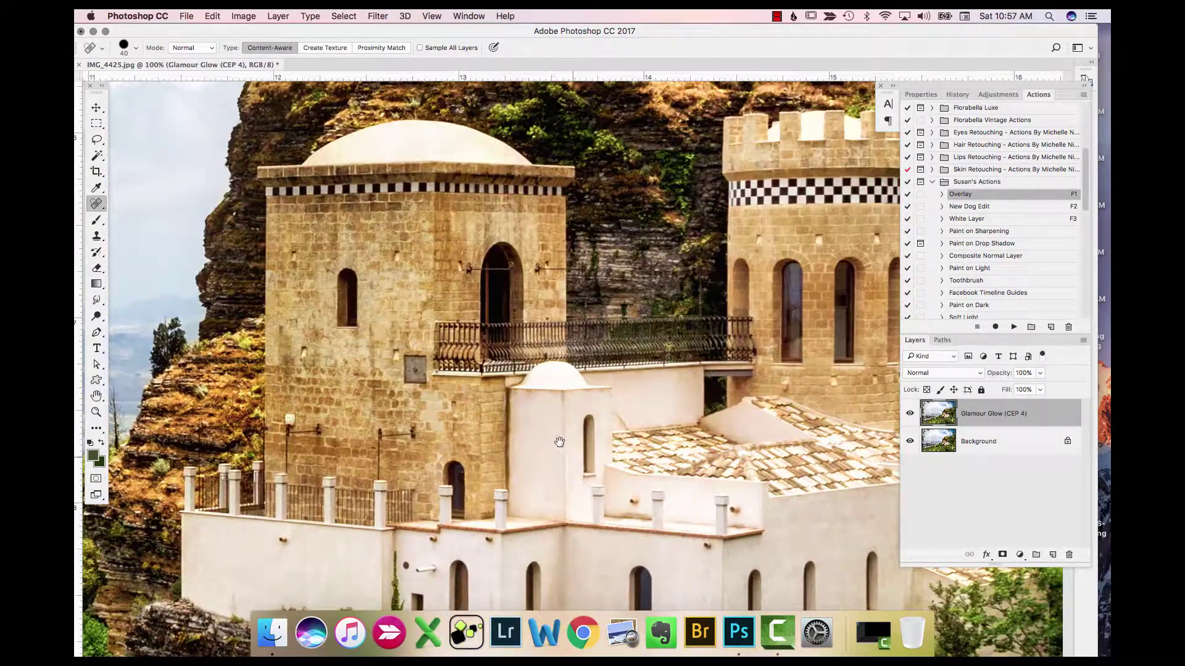
pyautogui.scroll(-2, 559, 442)
pyautogui.hscroll(2, 559, 441)
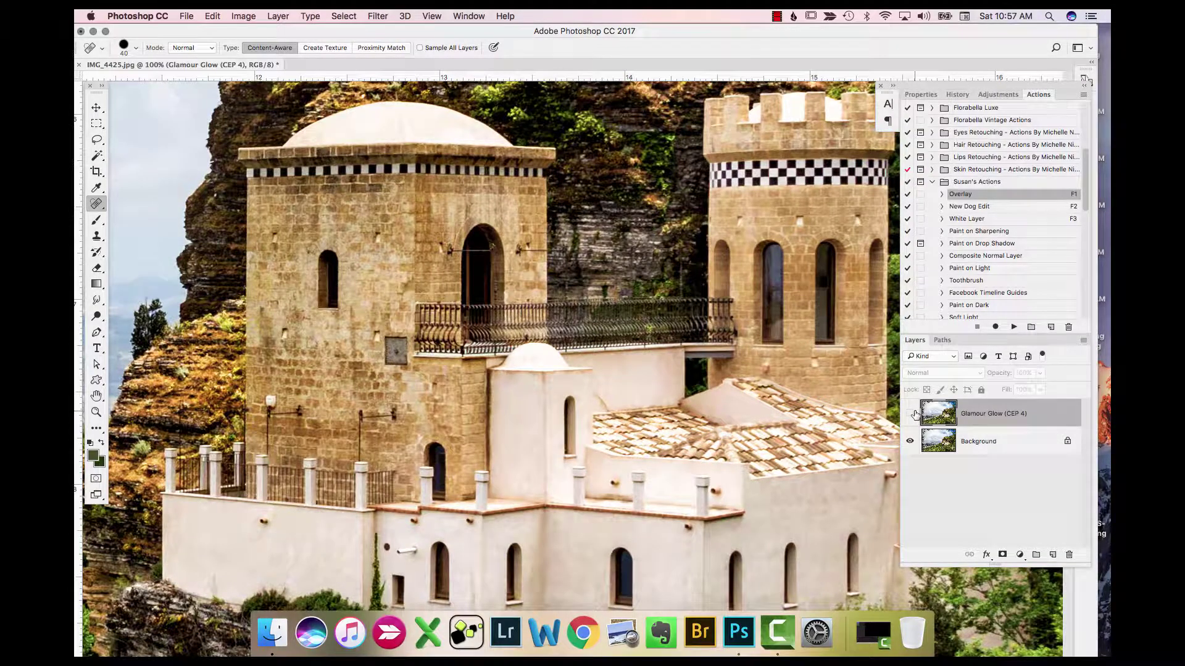
pyautogui.press('super+0')
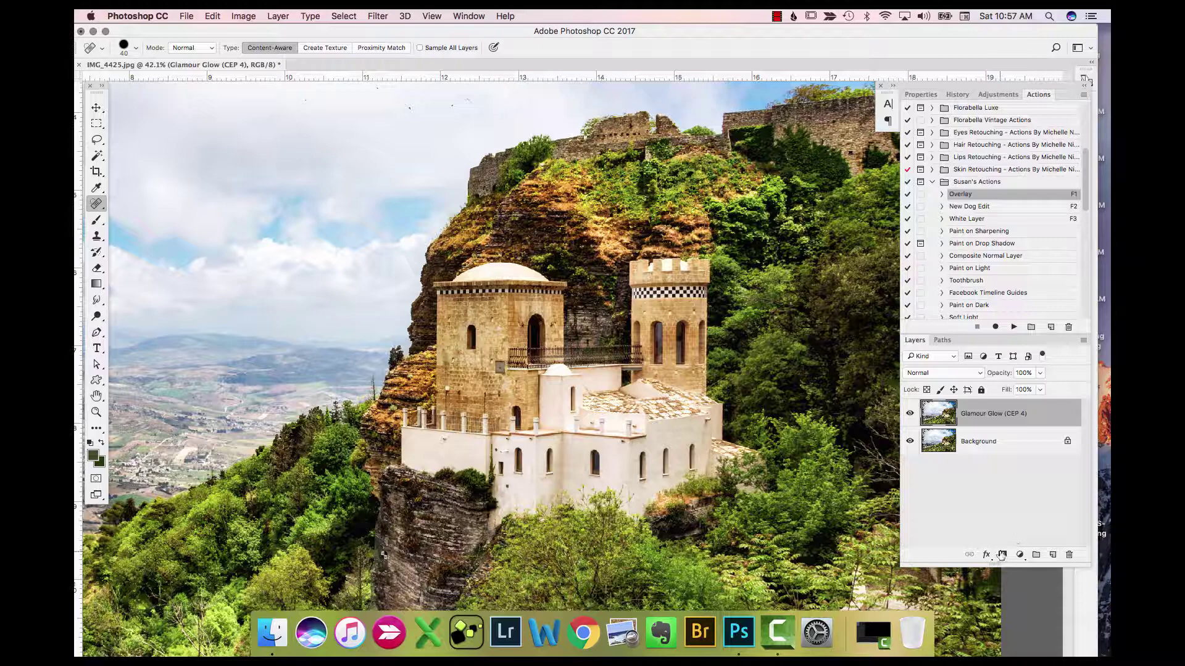
# - Add a layer mask to the Glamour Glow layer and paint black over the castle building with a soft 300 px brush
pyautogui.click(1001, 554)
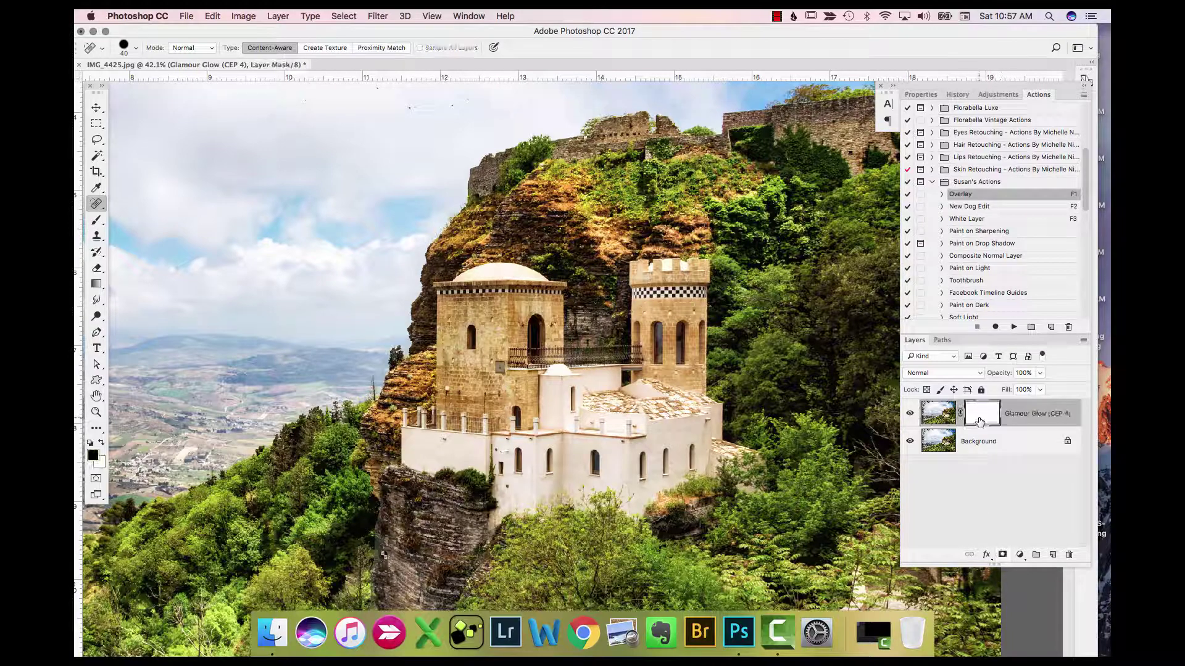
pyautogui.click(97, 222)
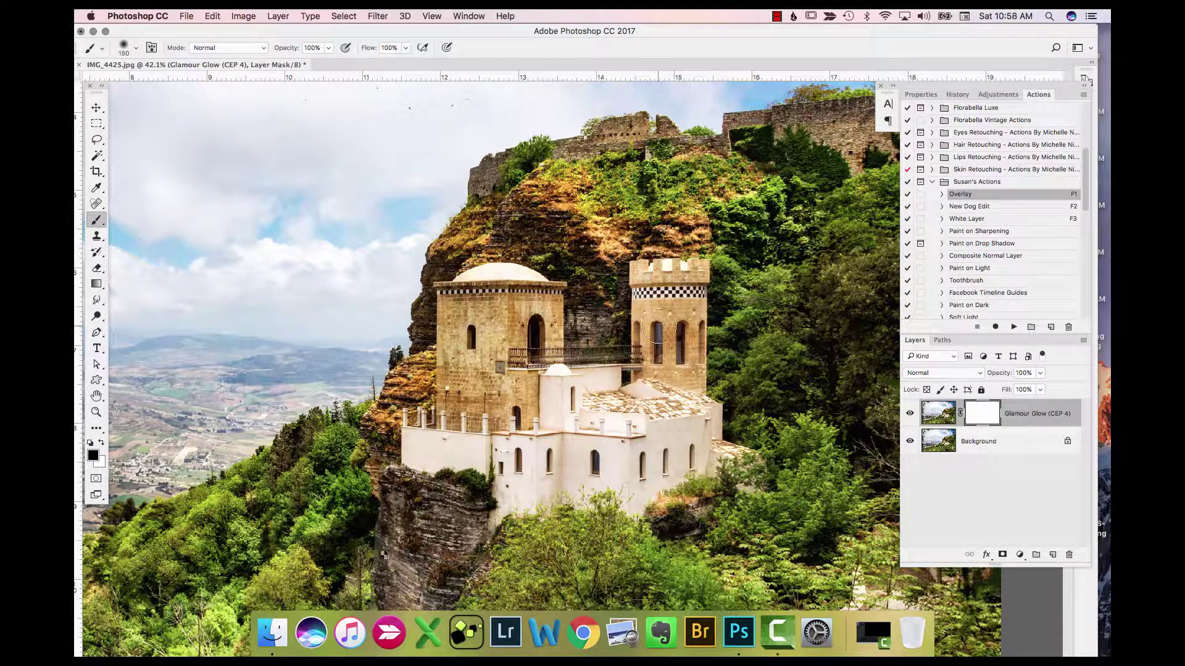
pyautogui.press(']')
pyautogui.press(']')
pyautogui.press(']')
pyautogui.press(']')
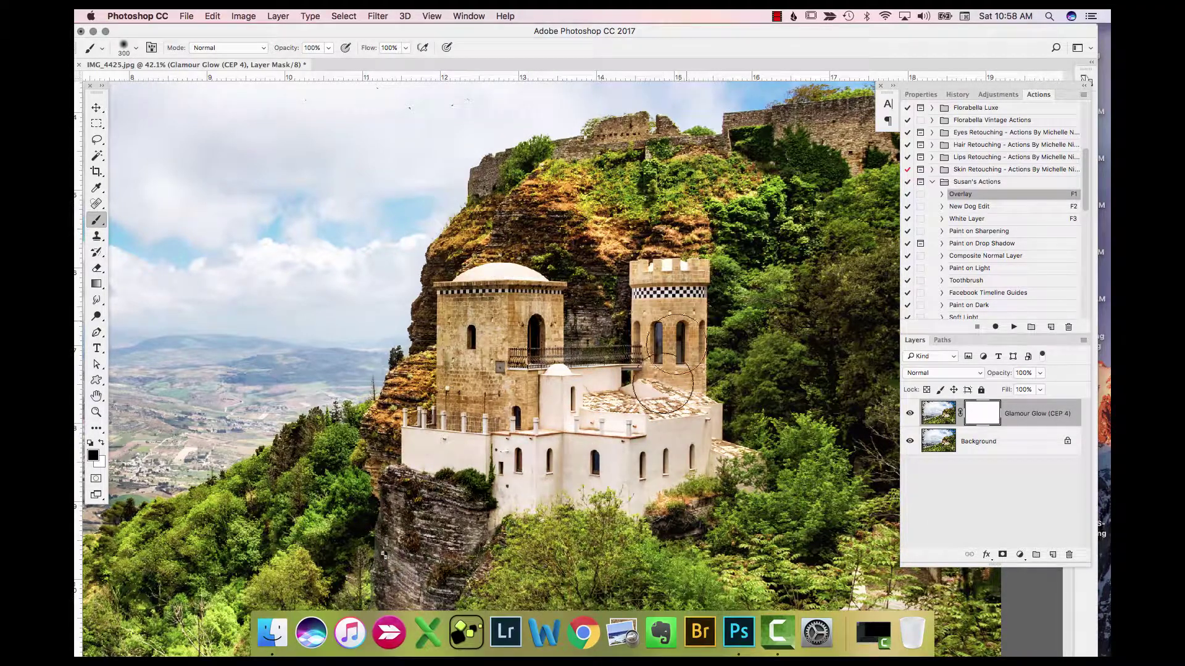
pyautogui.moveTo(669, 364)
pyautogui.mouseDown()
pyautogui.moveTo(528, 391)
pyautogui.moveTo(535, 306)
pyautogui.moveTo(542, 388)
pyautogui.mouseUp()
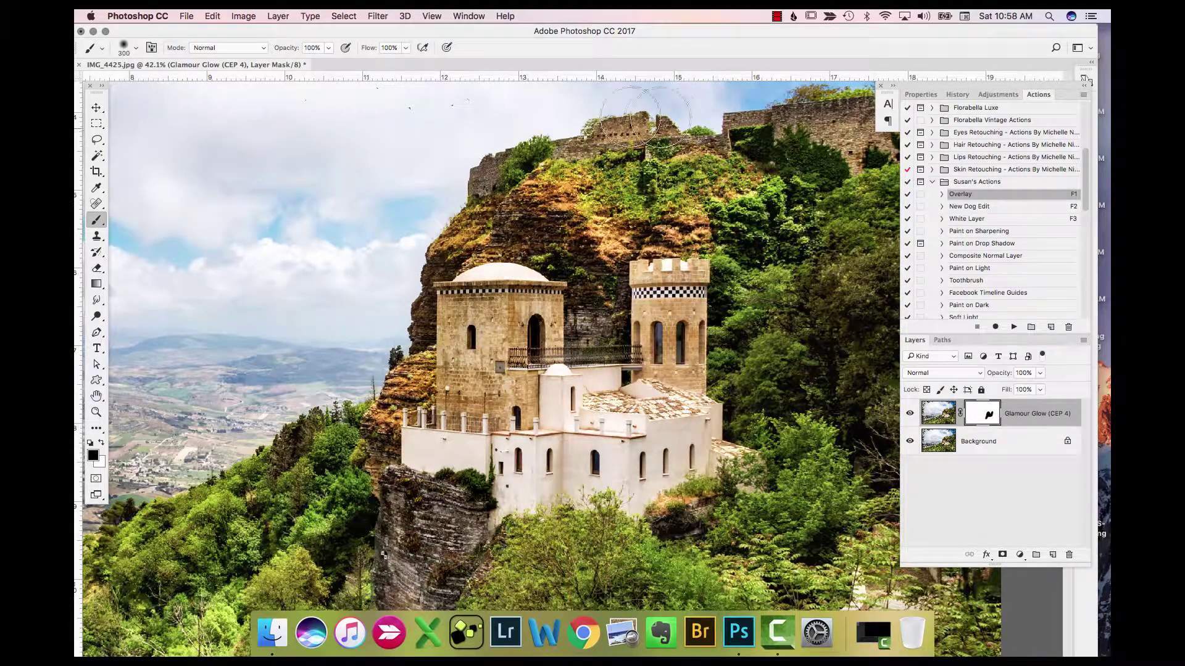
pyautogui.scroll(-5, 767, 411)
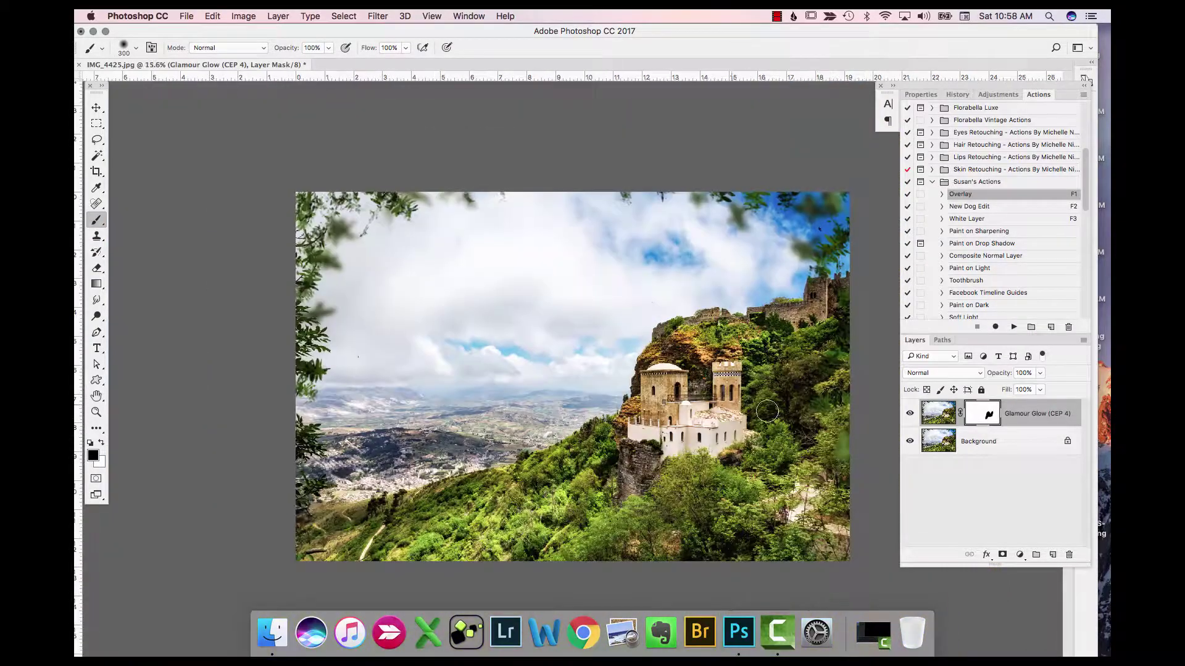
# - Flatten the image and run the Paint on Sharpening action
pyautogui.rightClick(958, 447)
pyautogui.click(1022, 559)
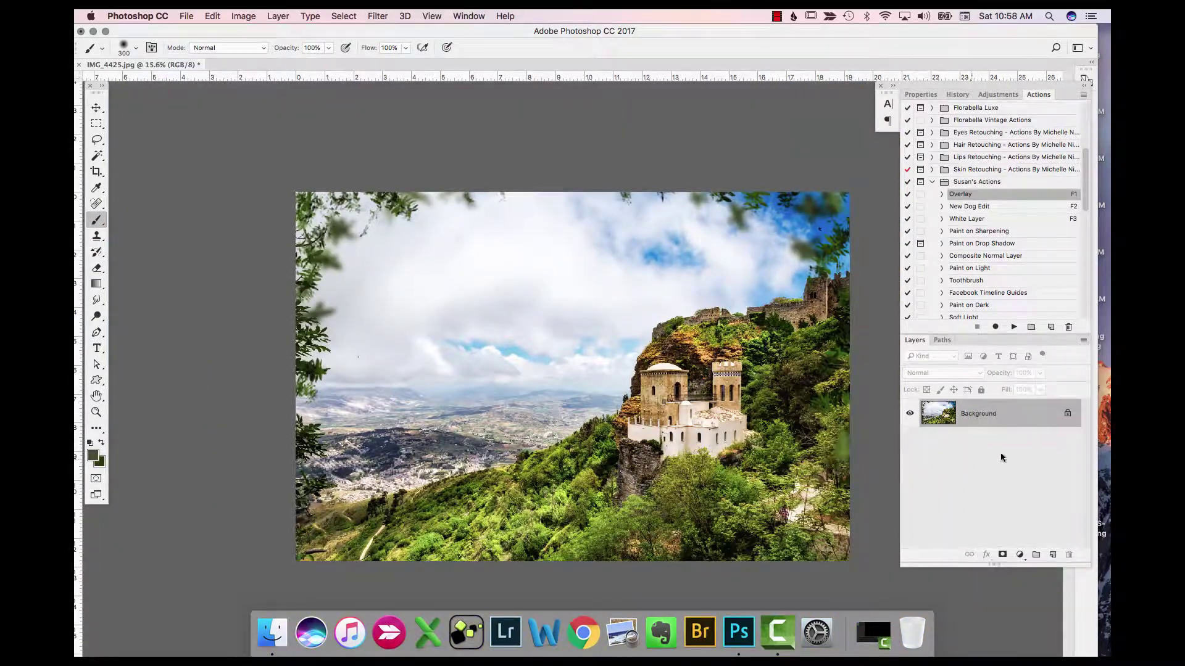
pyautogui.click(989, 232)
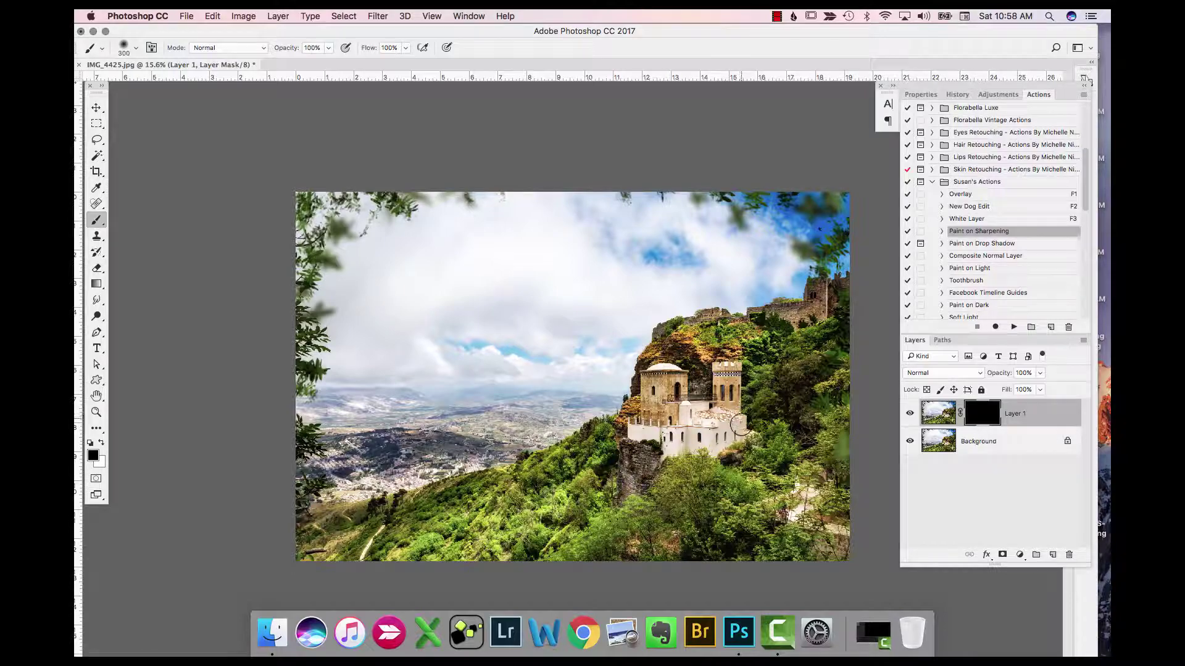
# - Paint white over the castle building on the black layer mask to bring in the sharpening
pyautogui.scroll(5, 735, 420)
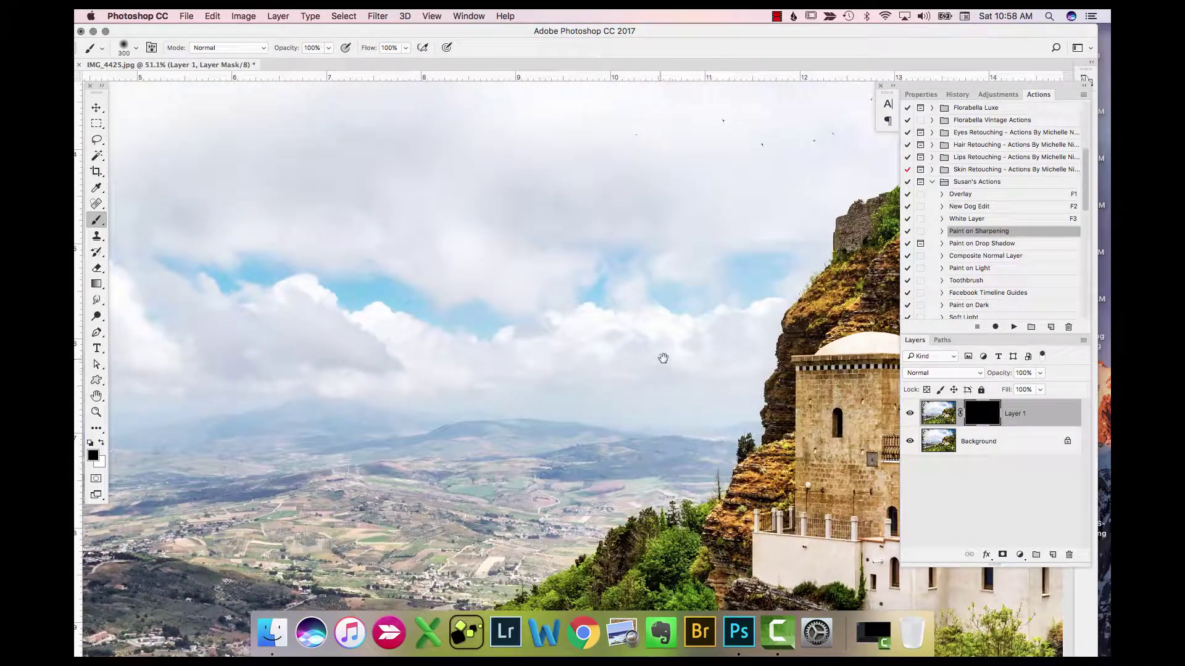
pyautogui.moveTo(663, 359); pyautogui.dragTo(360, 230)
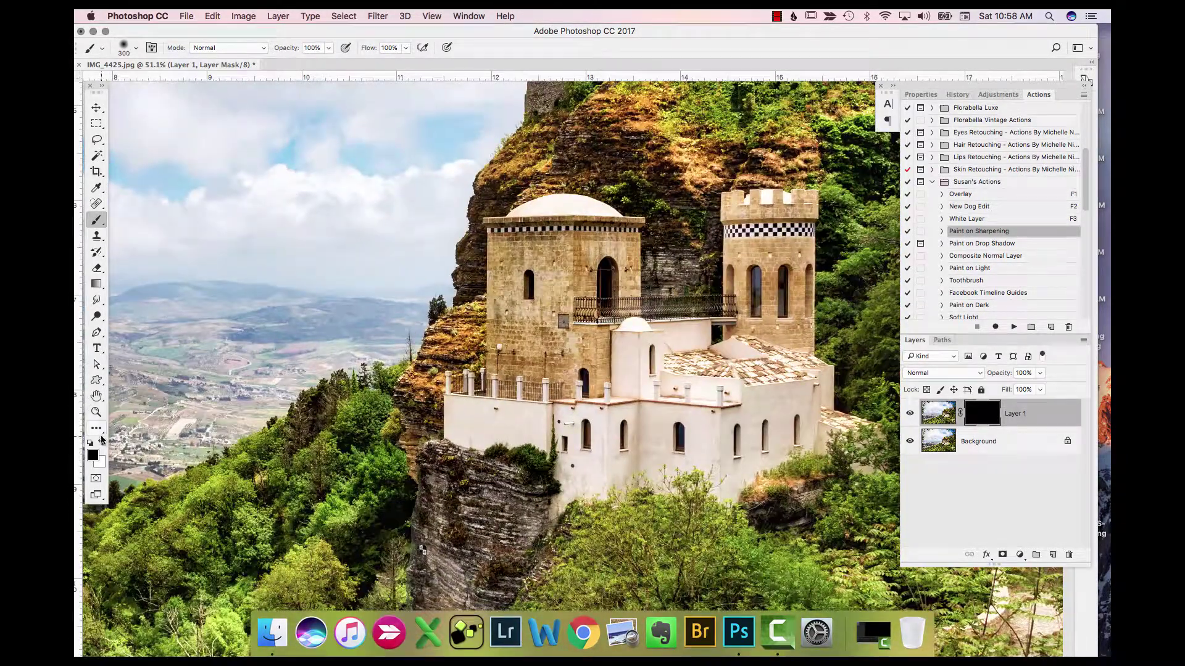
pyautogui.click(102, 442)
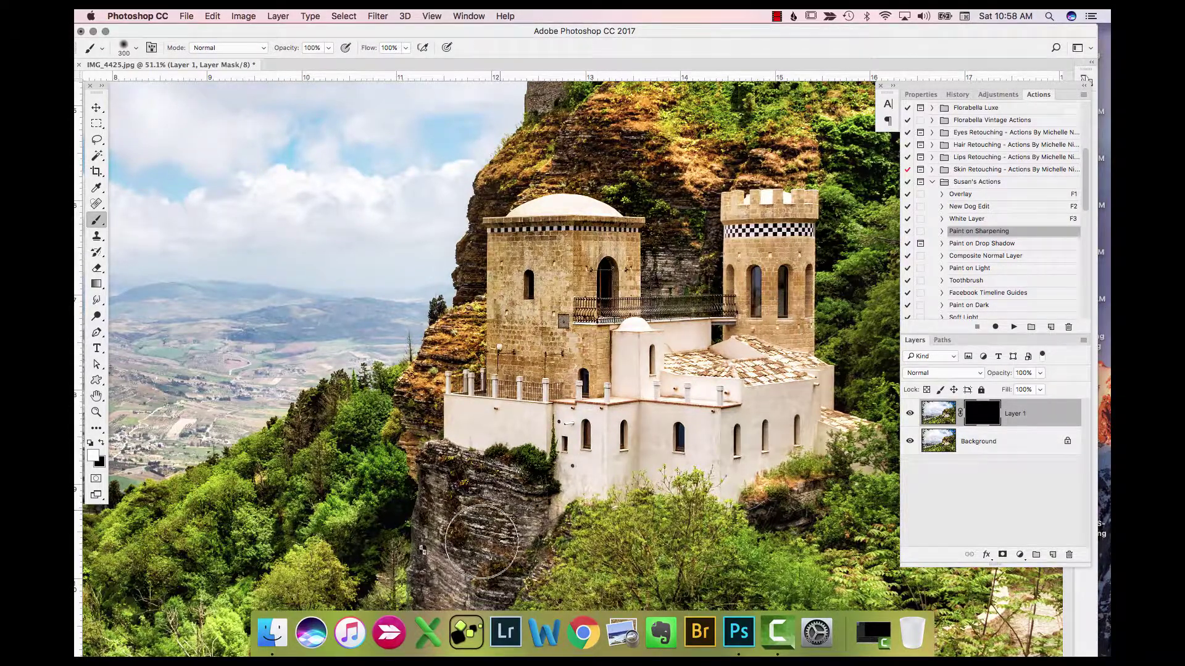
pyautogui.moveTo(783, 444)
pyautogui.mouseDown()
pyautogui.moveTo(793, 238)
pyautogui.moveTo(761, 359)
pyautogui.moveTo(604, 307)
pyautogui.moveTo(647, 265)
pyautogui.mouseUp()
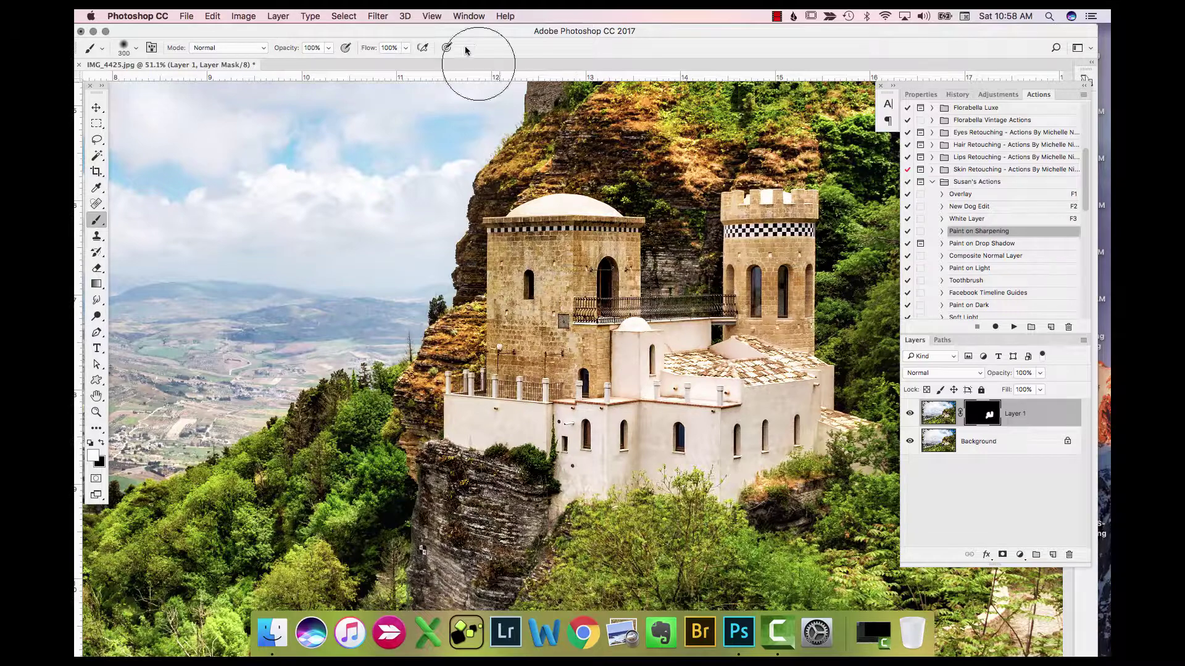
# - Examine the sharpening at 100% on the castle towers, tiled roofs and walls, and check the trees and hilltop ruins
pyautogui.click(431, 16)
pyautogui.click(444, 154)
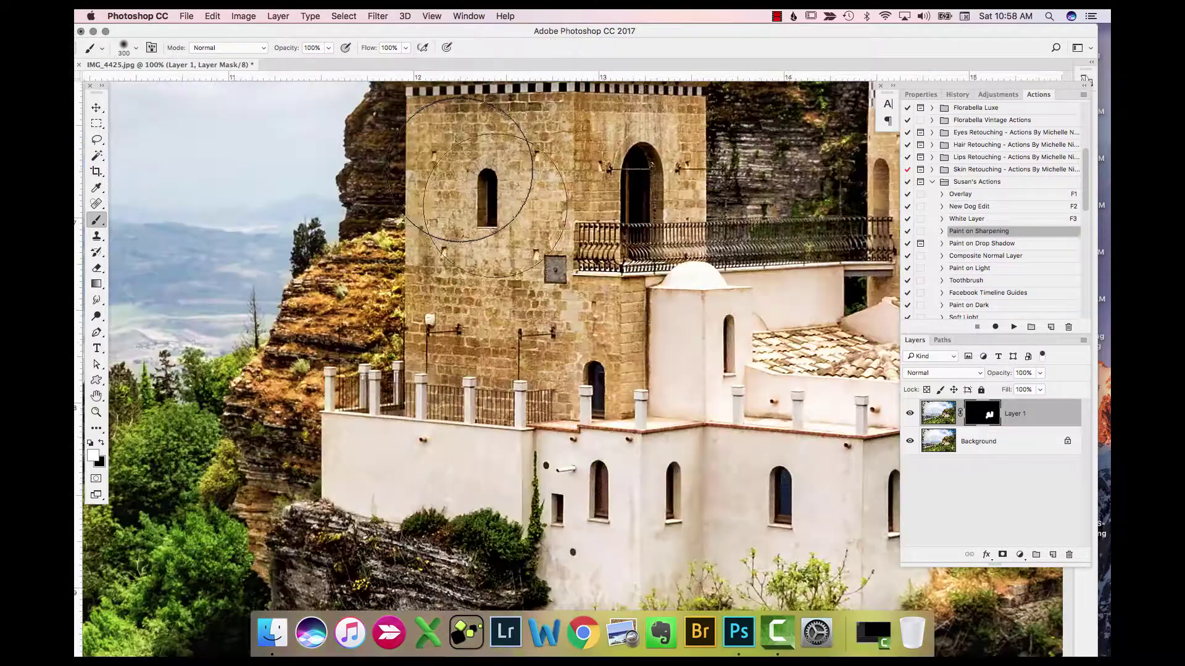
pyautogui.moveTo(584, 437)
pyautogui.mouseDown()
pyautogui.moveTo(637, 231)
pyautogui.moveTo(441, 486)
pyautogui.moveTo(415, 499)
pyautogui.mouseUp()
pyautogui.moveTo(687, 262); pyautogui.dragTo(552, 439)
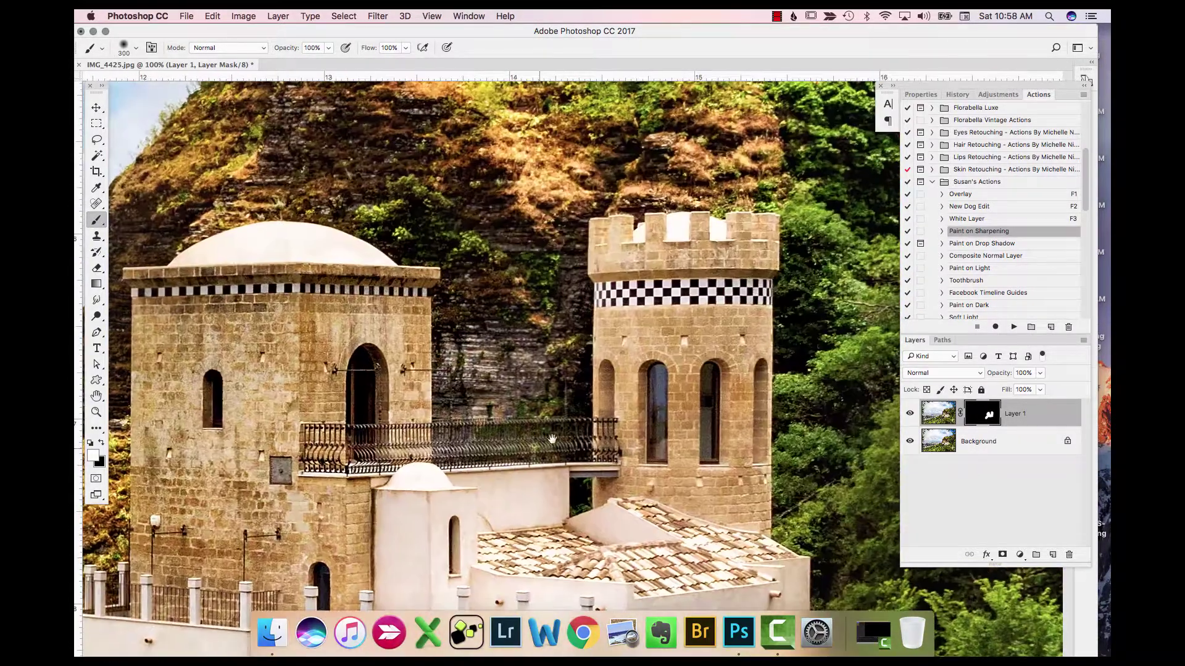
pyautogui.moveTo(665, 331); pyautogui.dragTo(668, 238)
pyautogui.moveTo(620, 543); pyautogui.dragTo(631, 377)
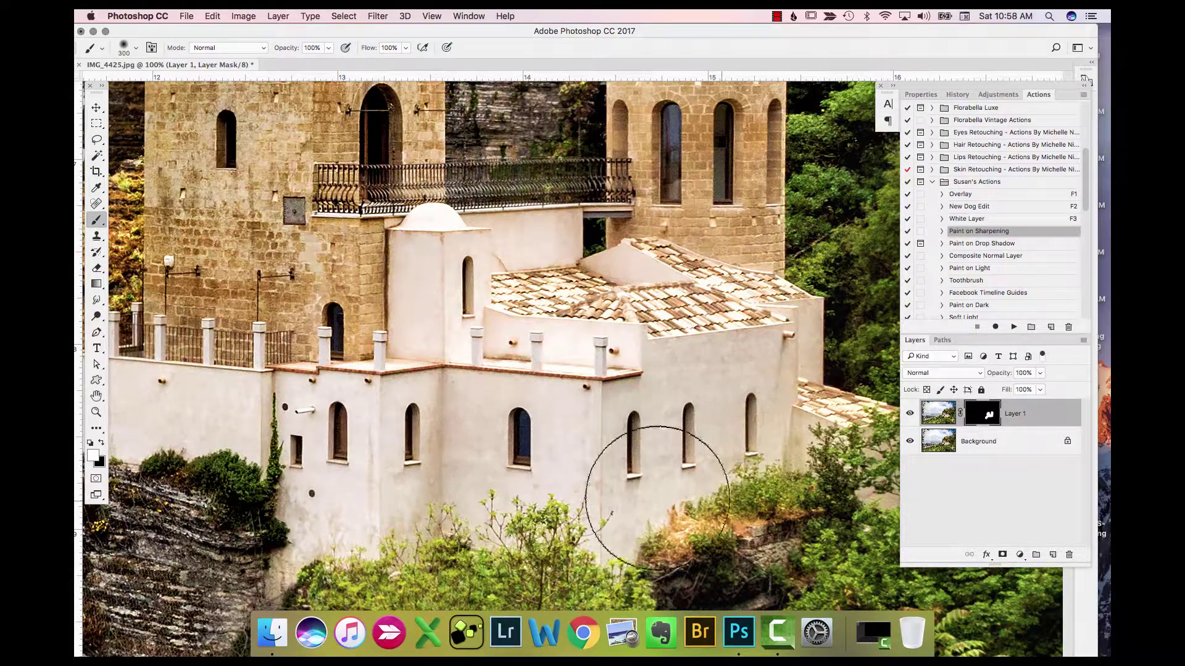
pyautogui.moveTo(651, 451); pyautogui.dragTo(546, 287)
pyautogui.moveTo(696, 370); pyautogui.dragTo(577, 358)
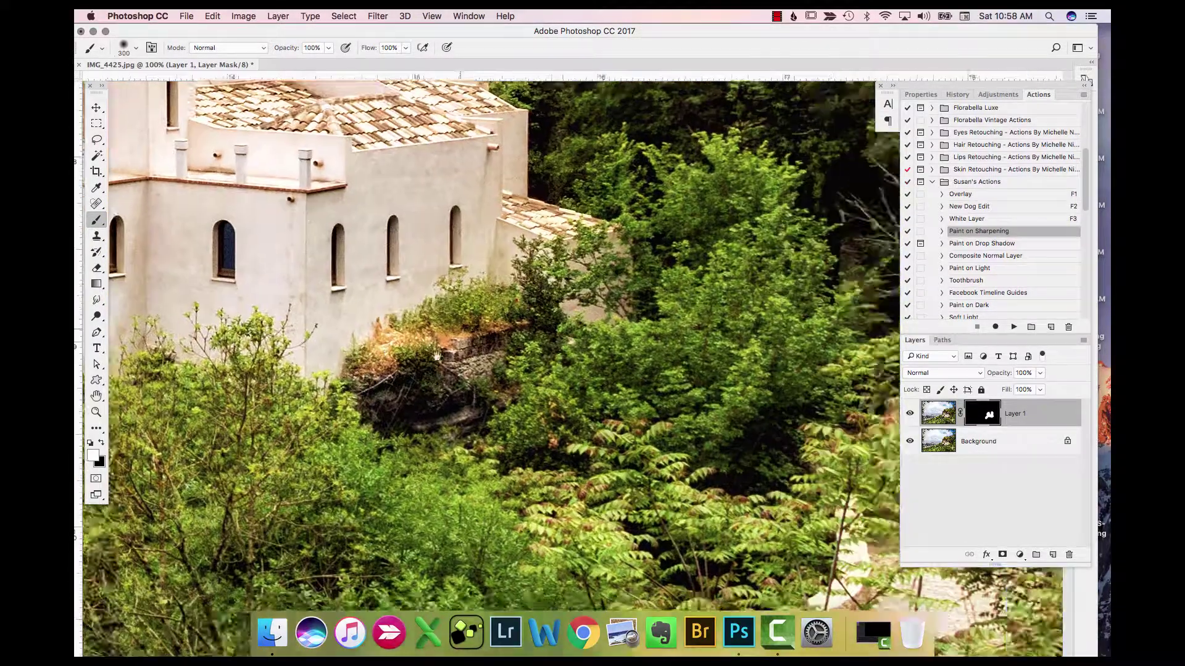
pyautogui.moveTo(687, 442); pyautogui.dragTo(494, 479)
pyautogui.moveTo(494, 309); pyautogui.dragTo(494, 525)
pyautogui.moveTo(524, 216); pyautogui.dragTo(525, 493)
pyautogui.moveTo(555, 247); pyautogui.dragTo(463, 463)
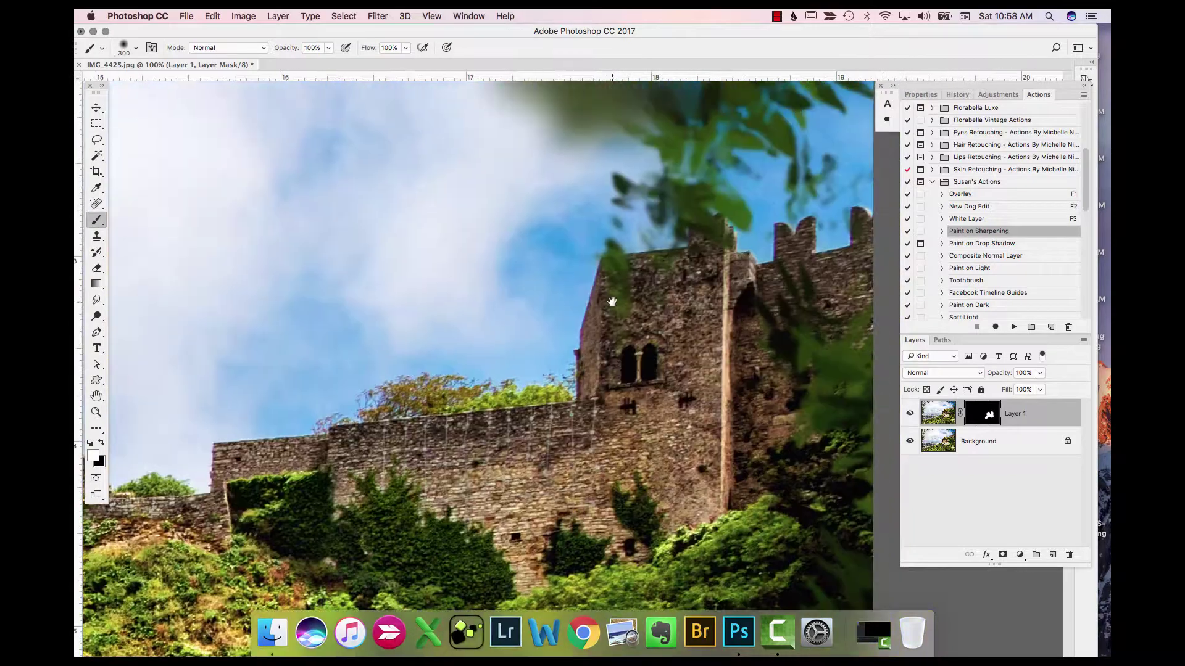
# - Paint the sharpening onto the ruined hilltop wall and tower, and flatten the image
pyautogui.moveTo(617, 469); pyautogui.dragTo(619, 493)
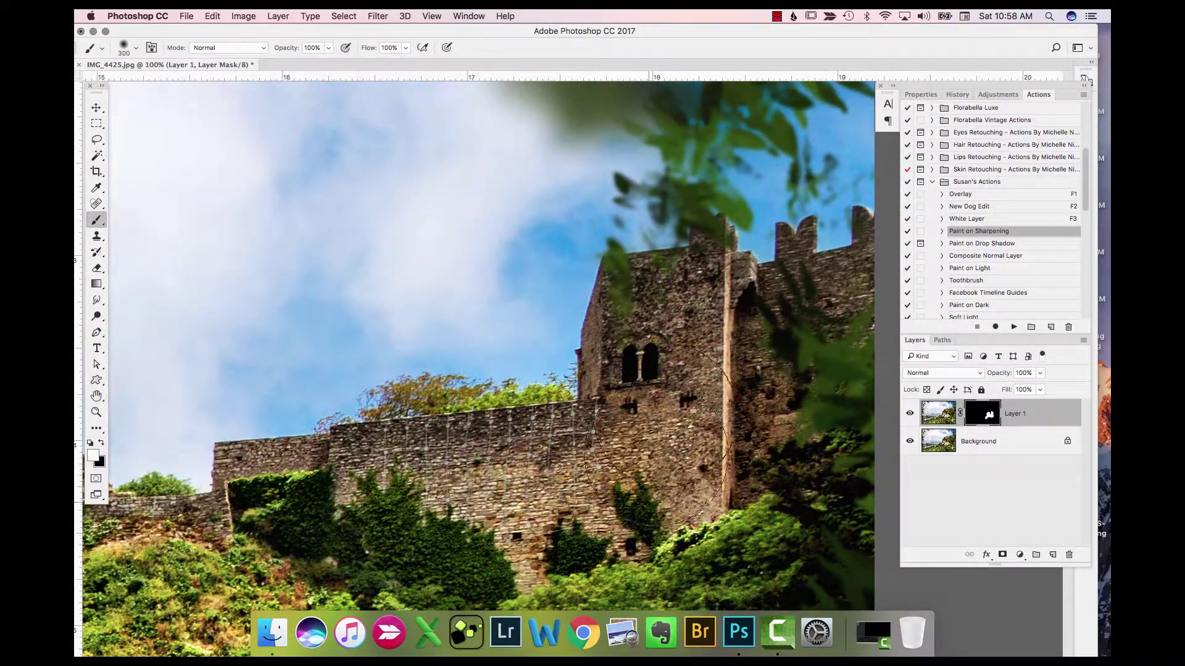
pyautogui.rightClick(992, 448)
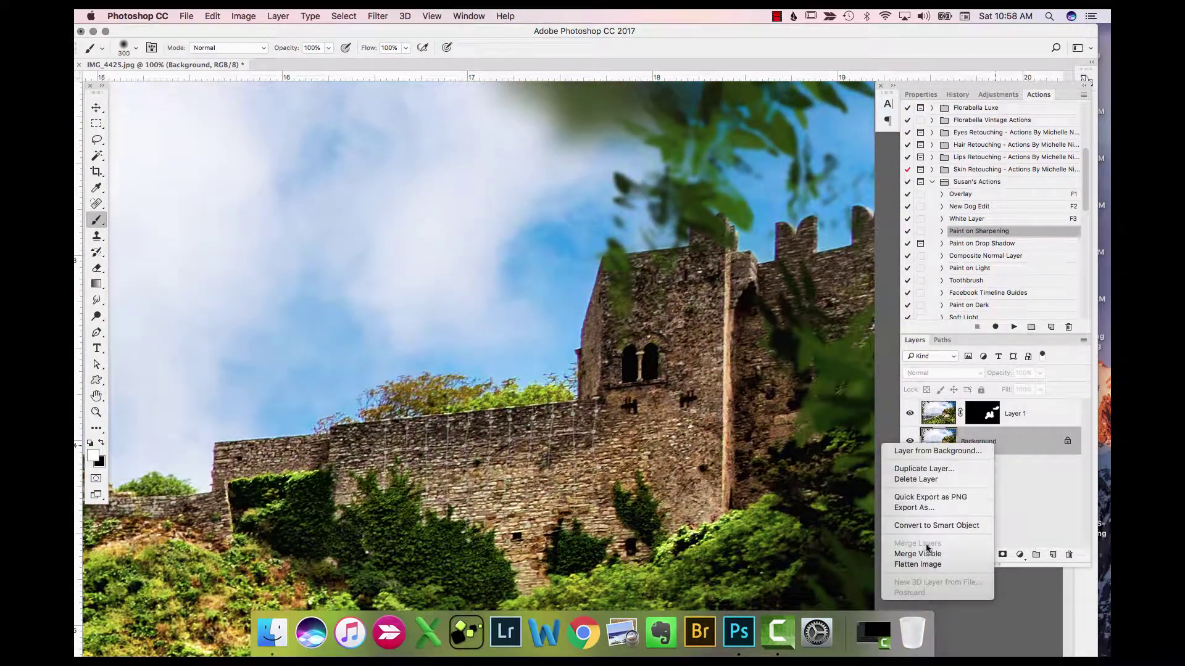
pyautogui.click(926, 566)
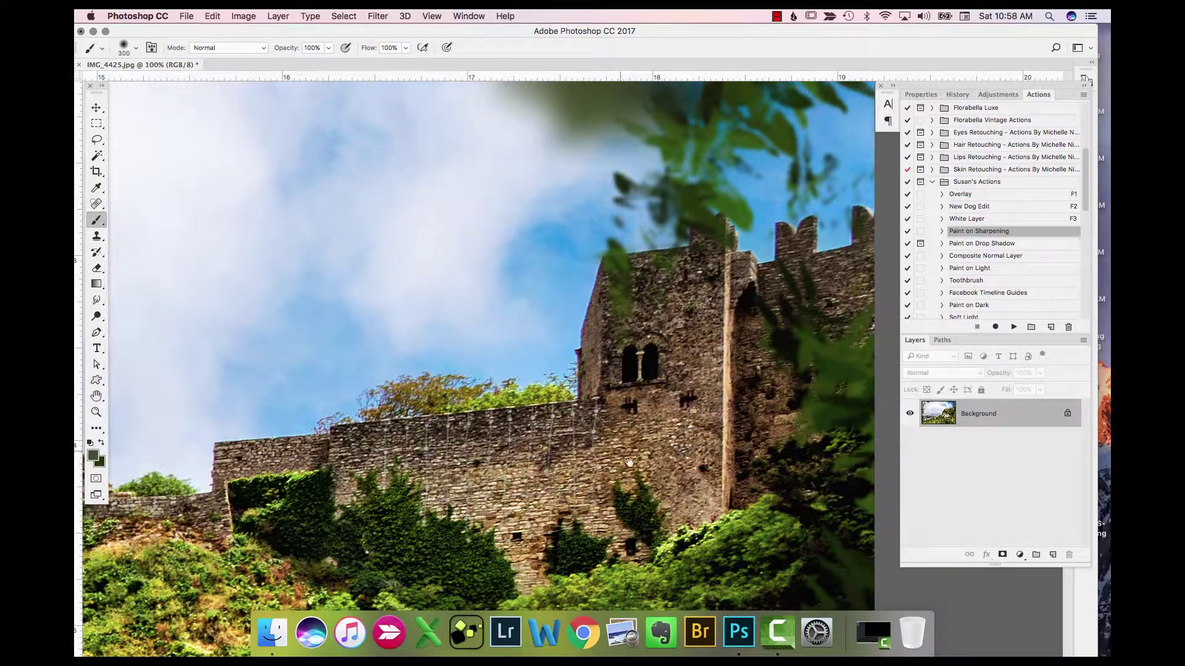
# - Add a new empty layer above the Background and choose the leaf-shaped Sampled Brush 48 7 for painting
pyautogui.moveTo(629, 487); pyautogui.dragTo(676, 210)
pyautogui.scroll(-10, 676, 210)
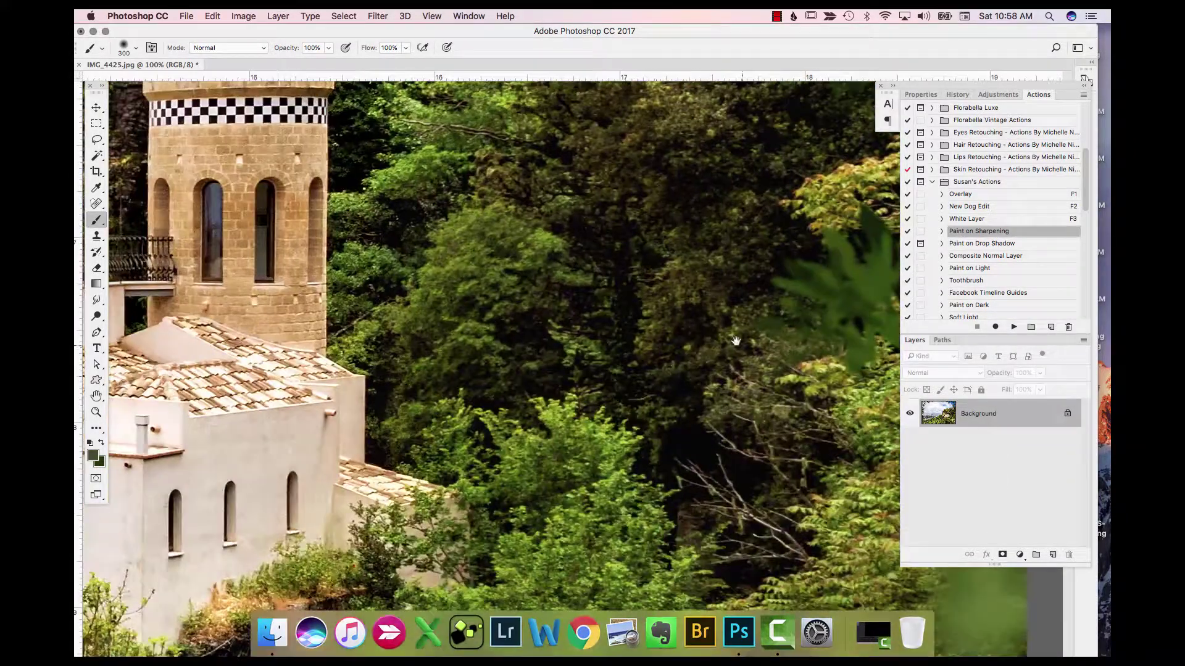
pyautogui.scroll(5, 658, 241)
pyautogui.hscroll(5, 658, 240)
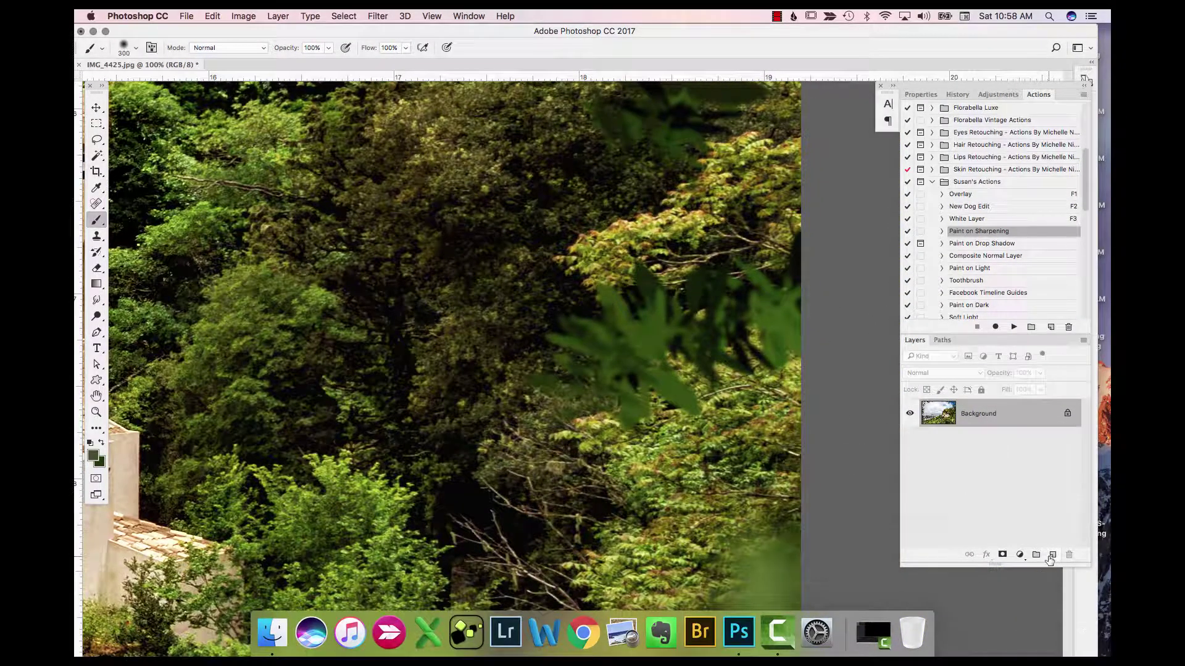
pyautogui.click(1053, 555)
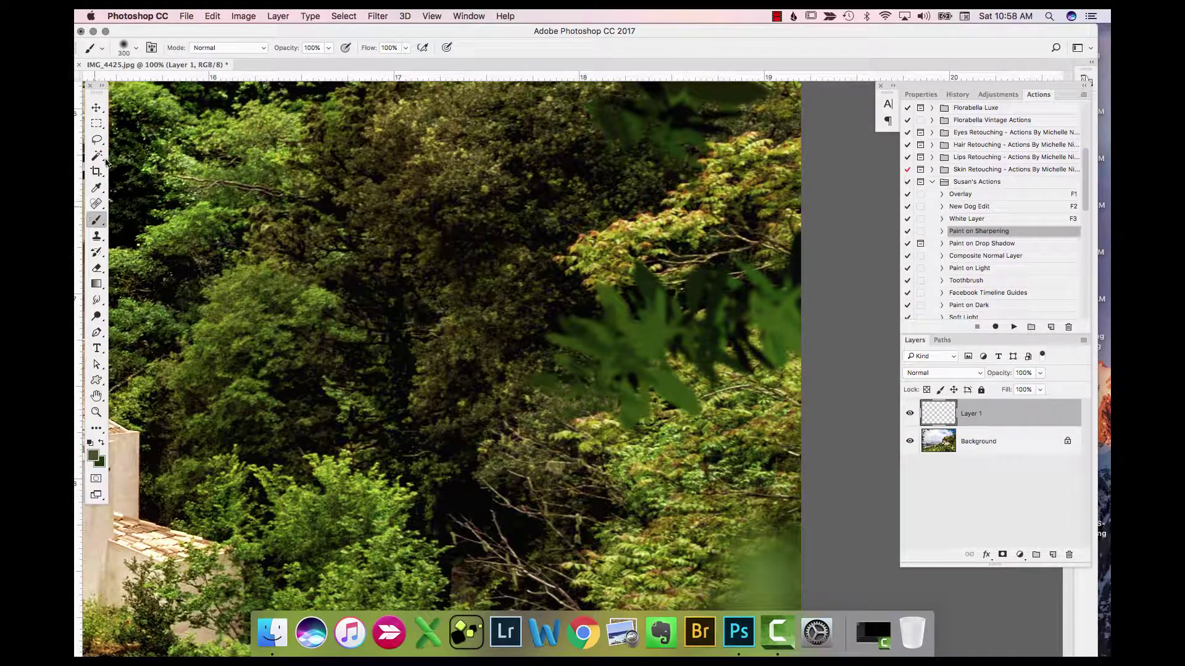
pyautogui.click(135, 54)
pyautogui.scroll(-15, 235, 265)
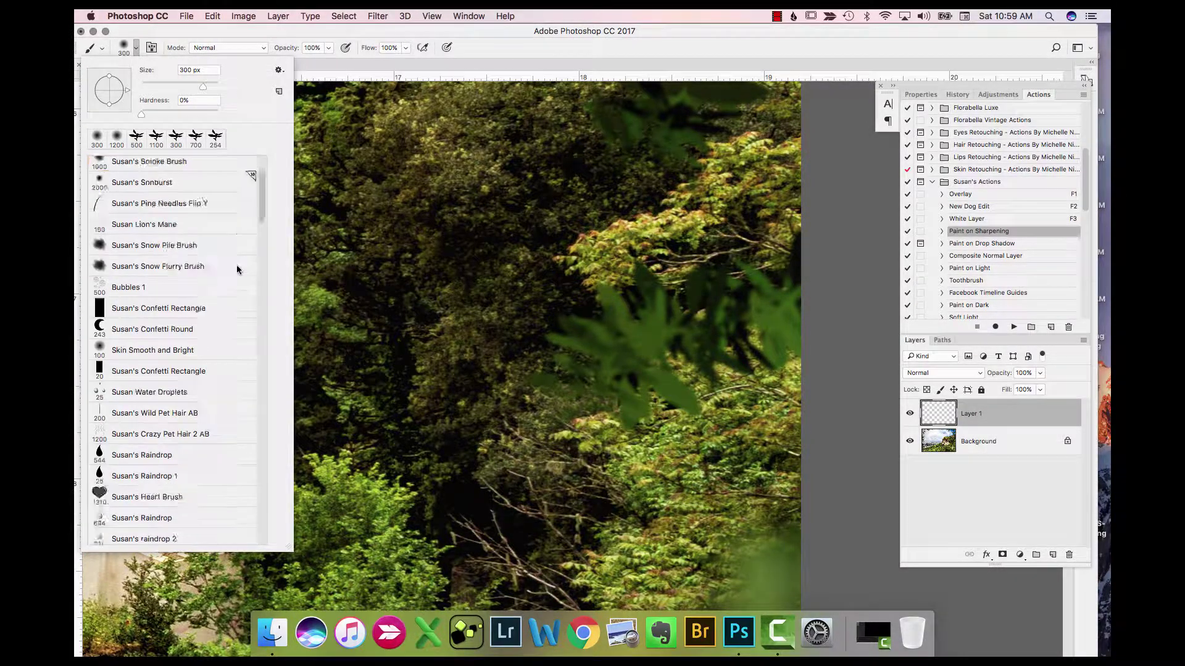
pyautogui.scroll(-15, 213, 401)
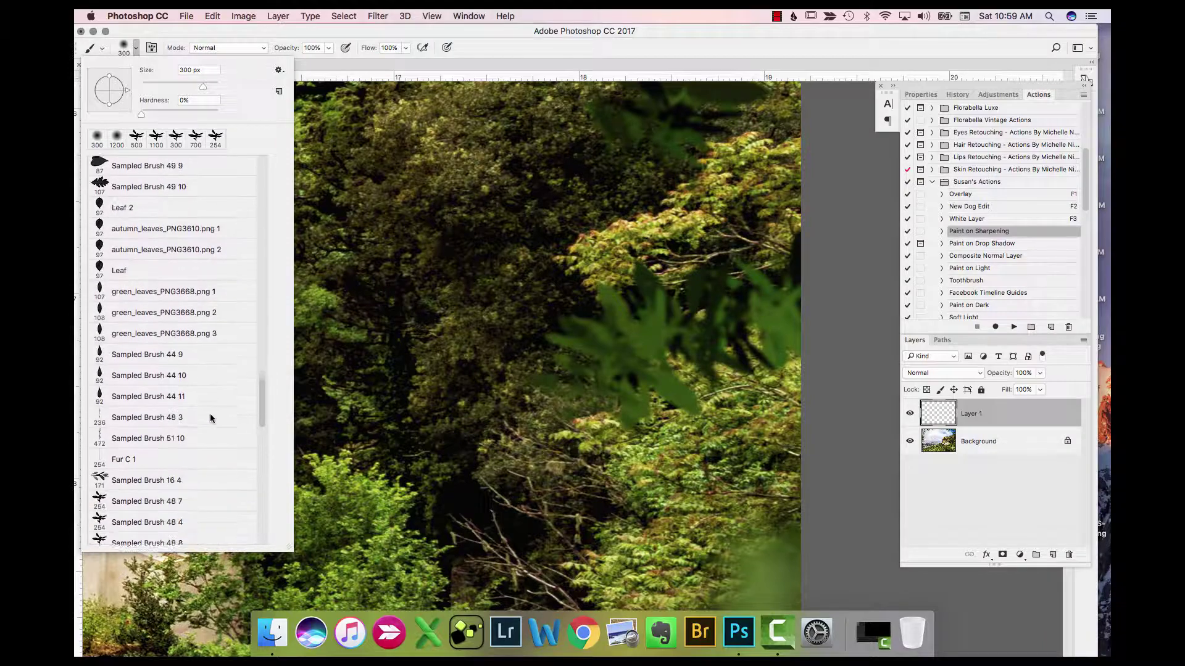
pyautogui.moveTo(261, 432); pyautogui.dragTo(254, 447)
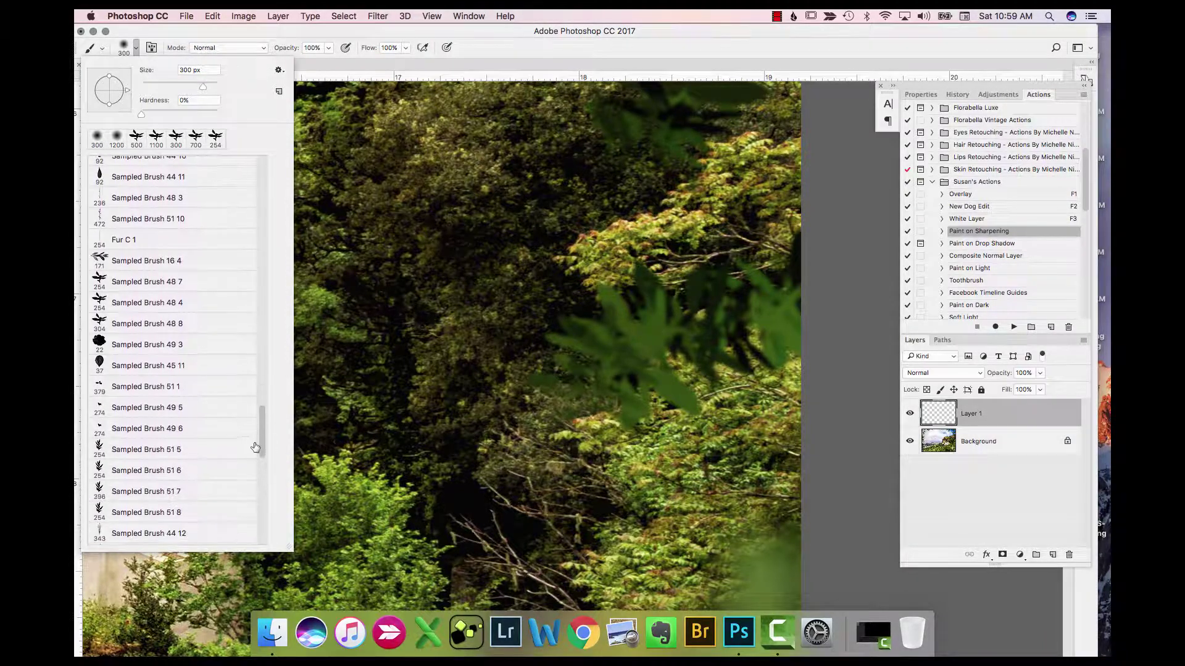
pyautogui.click(144, 281)
pyautogui.click(996, 412)
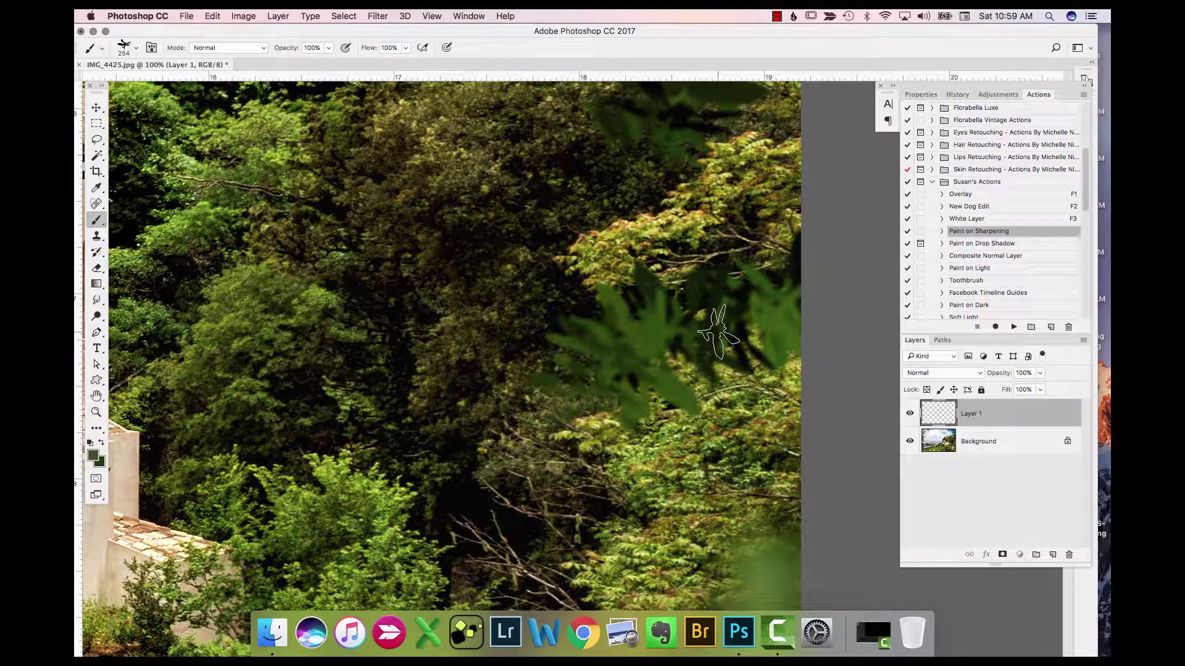
# - Sample a dark colour from the foliage and stamp leaves at 400 px along the photo's right edge by the ruins
pyautogui.keyDown('alt'); pyautogui.click(615, 208); pyautogui.keyUp('alt')
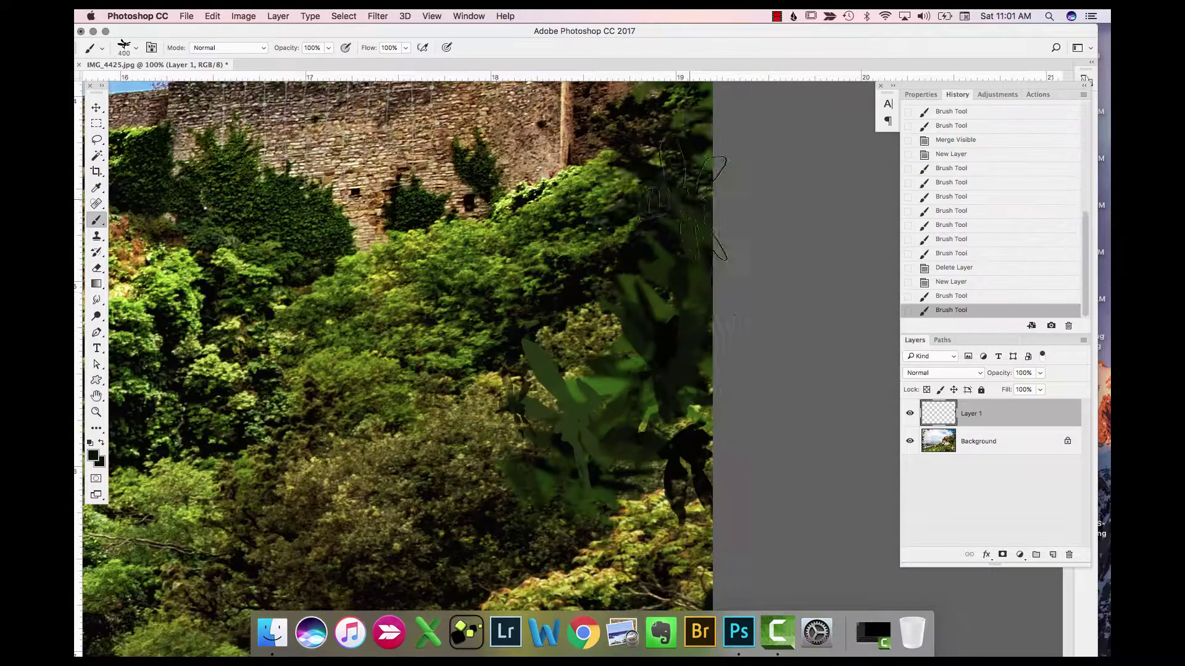
pyautogui.click(660, 185)
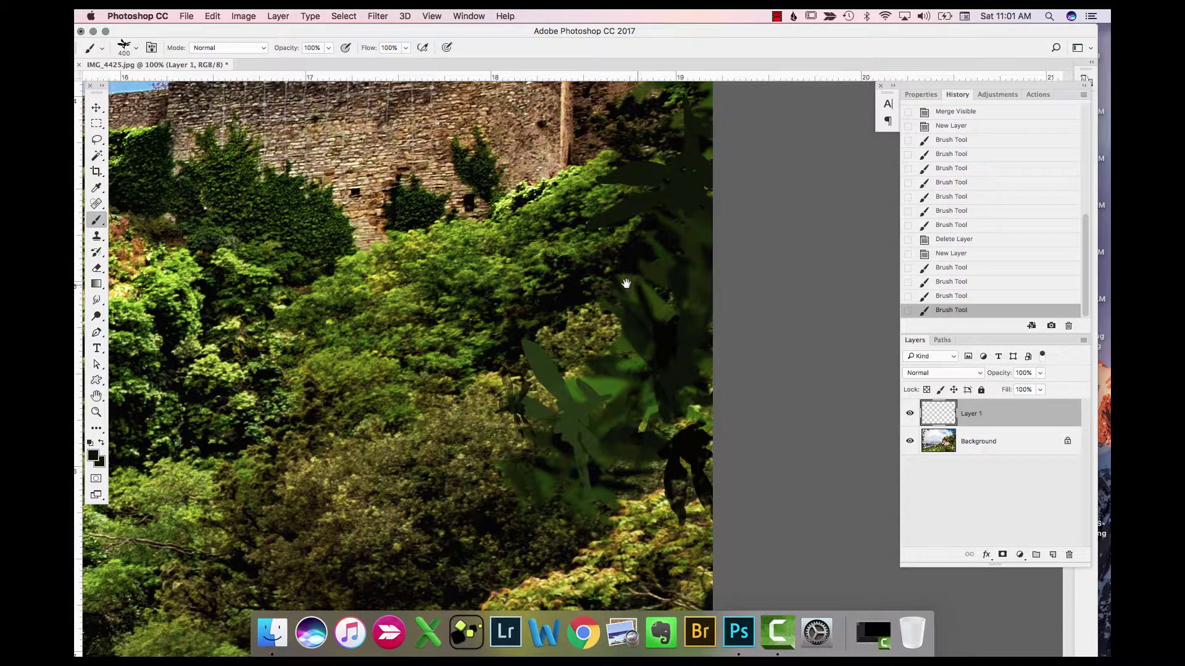
pyautogui.moveTo(626, 283); pyautogui.dragTo(572, 477)
pyautogui.click(616, 331)
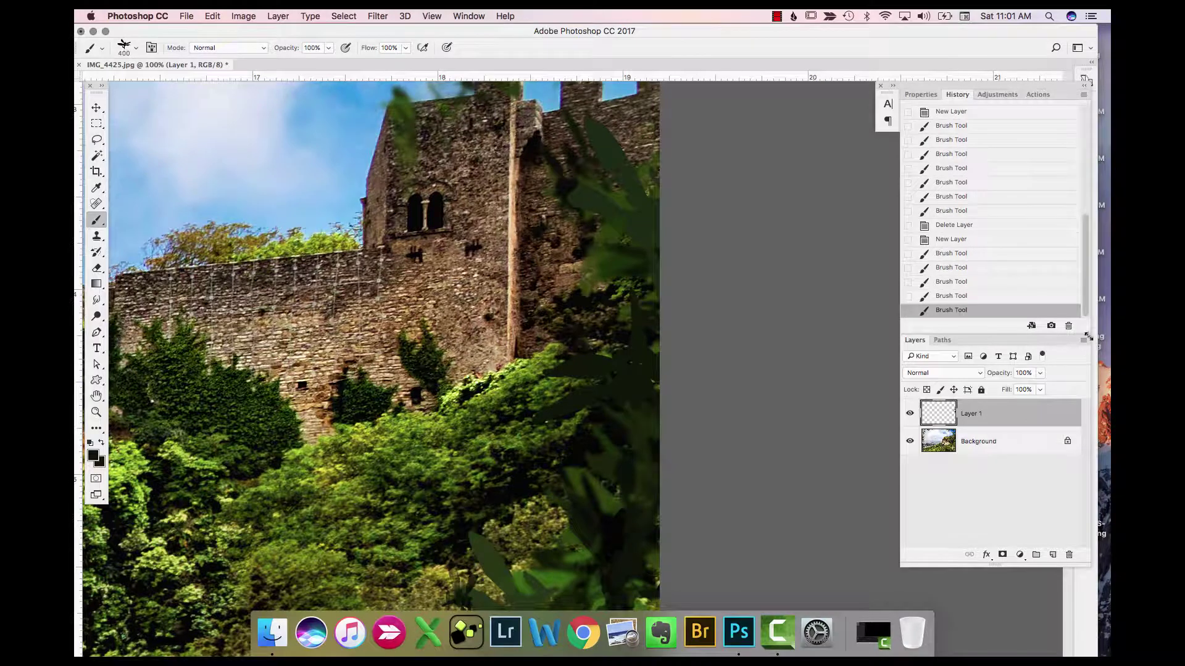
# - Apply a Gaussian Blur with a 23.3-pixel radius to the leaf layer and compare the photo with and without it
pyautogui.click(383, 19)
pyautogui.moveTo(398, 163)
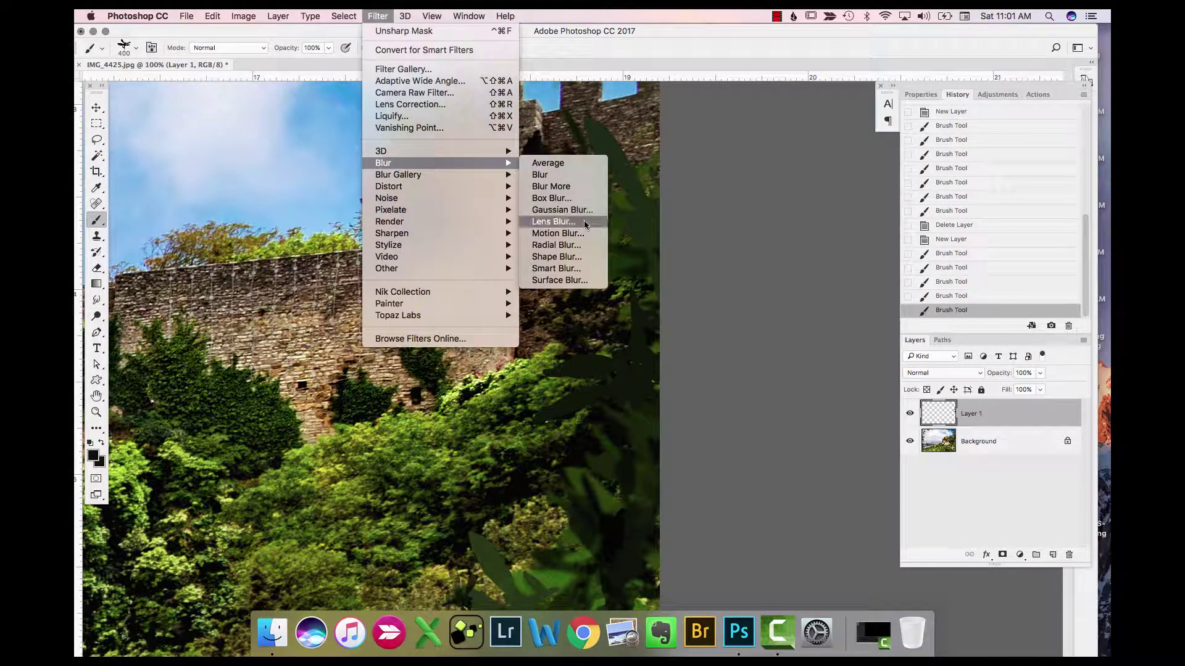
pyautogui.click(562, 209)
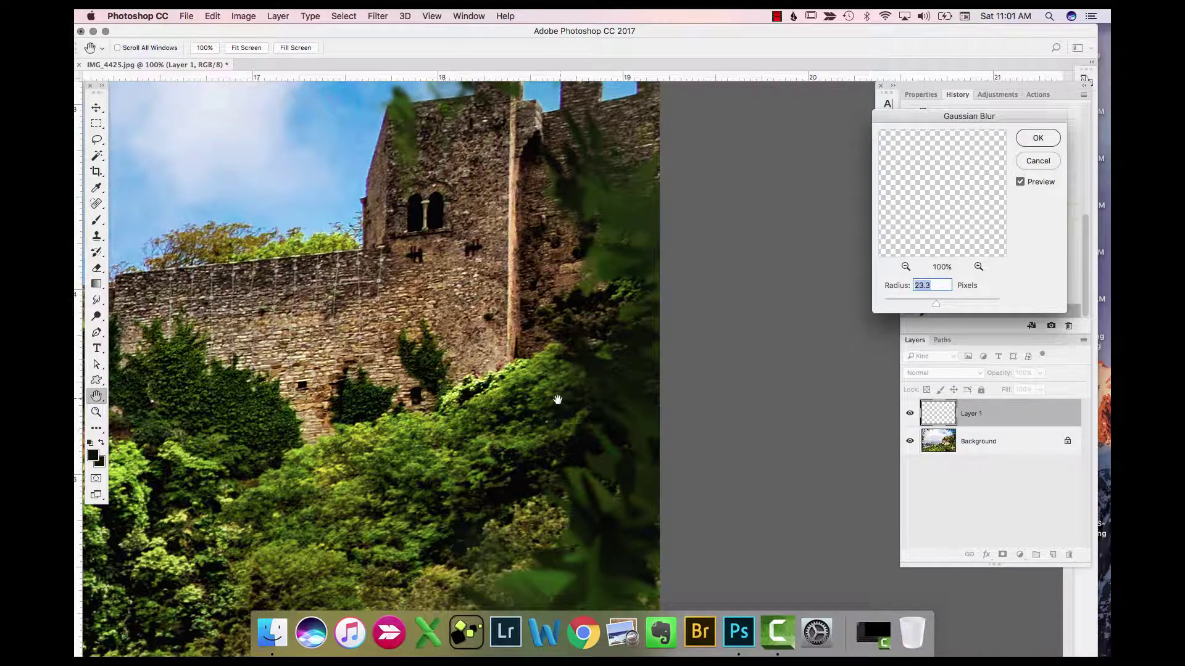
pyautogui.scroll(-5, 557, 400)
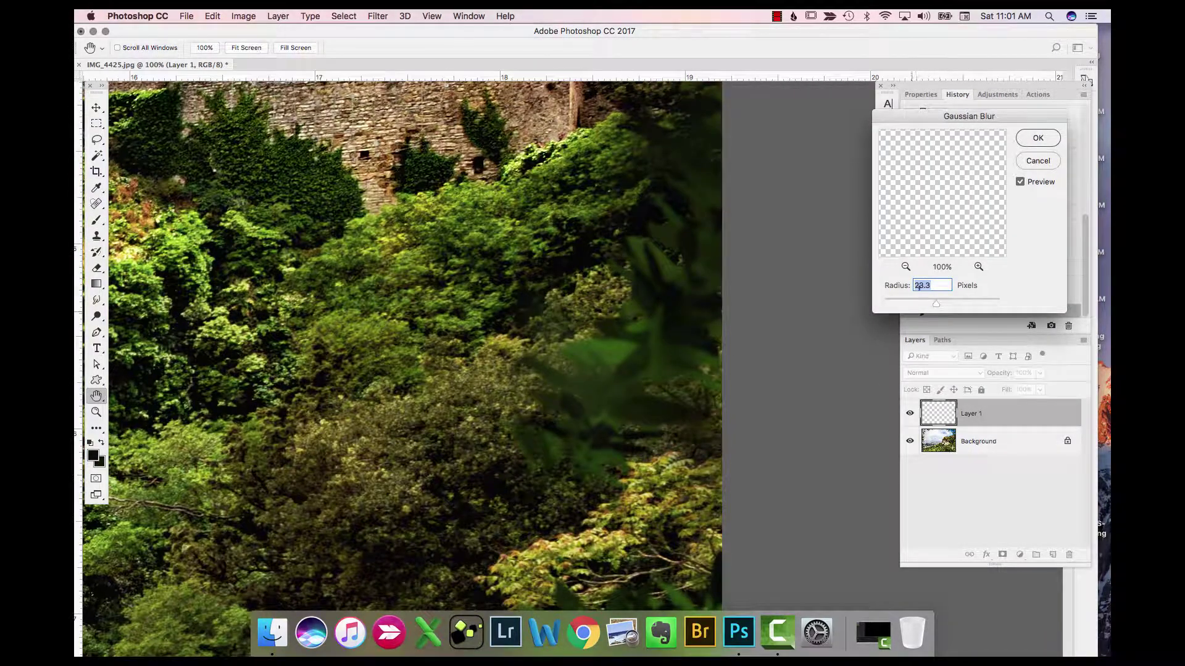
pyautogui.press('Return')
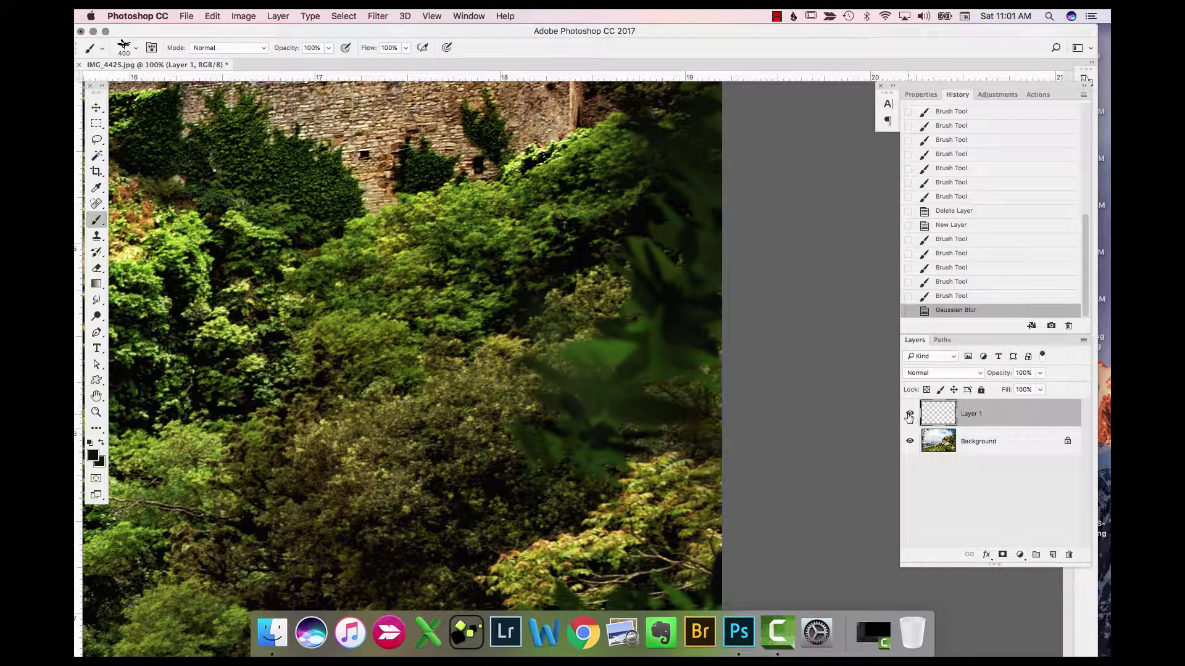
pyautogui.click(910, 413)
pyautogui.click(910, 413)
pyautogui.click(912, 416)
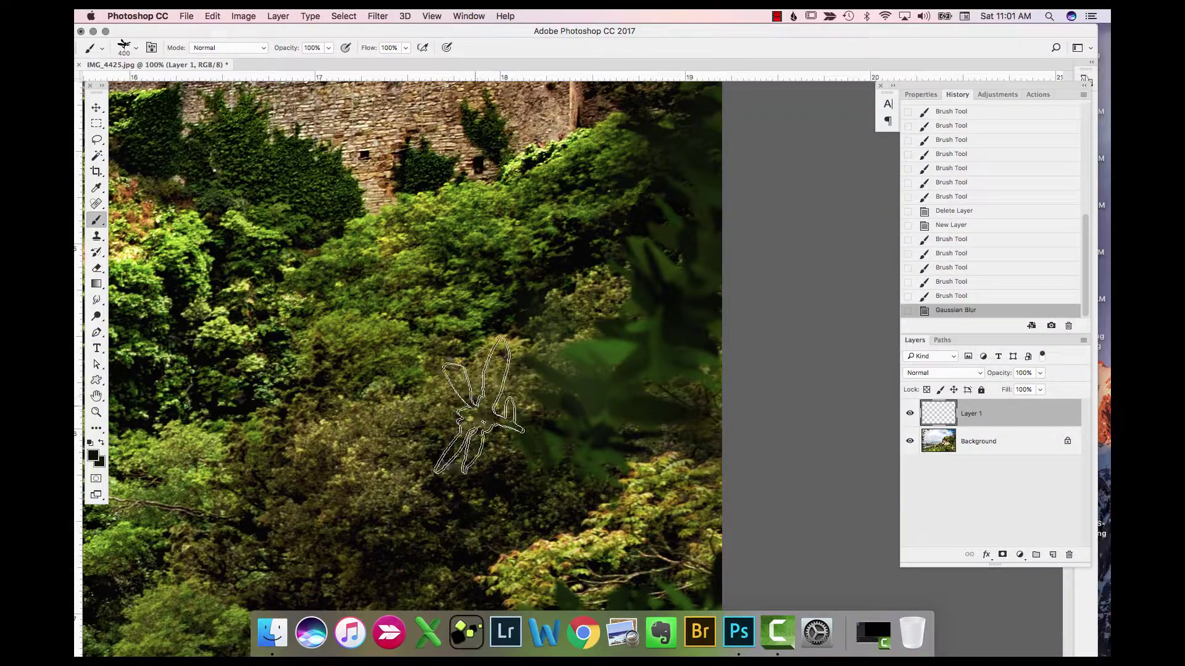
# - Flatten the image and duplicate the Background onto a new layer
pyautogui.scroll(-6, 475, 409)
pyautogui.scroll(-4, 463, 517)
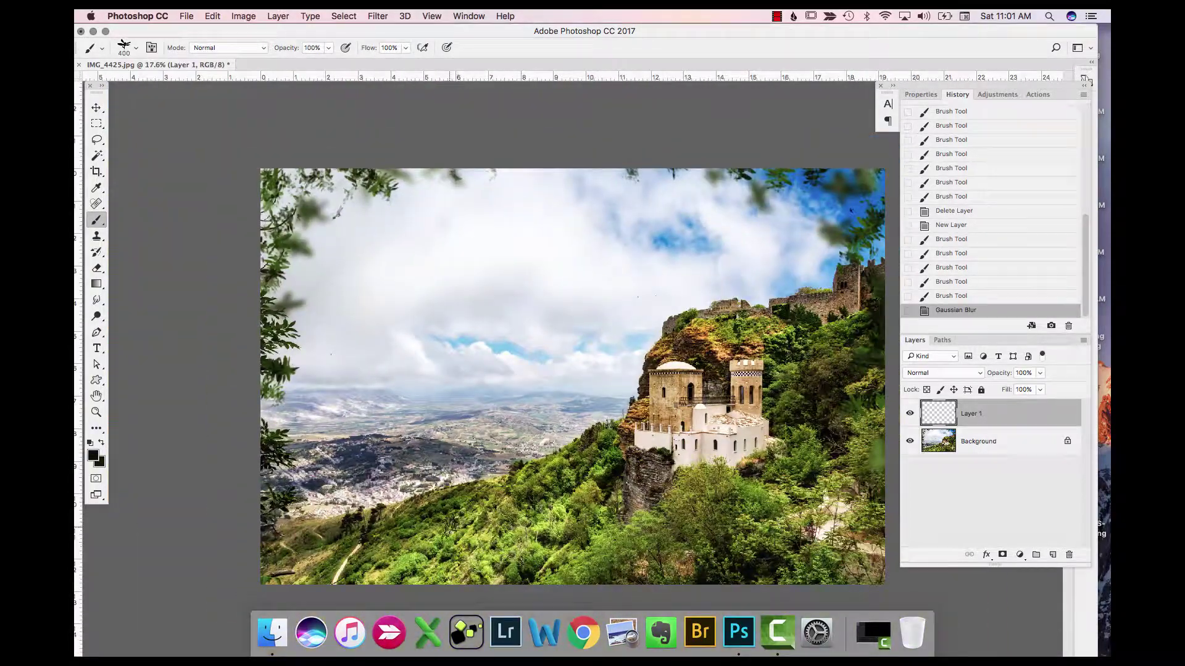
pyautogui.scroll(-2, 457, 512)
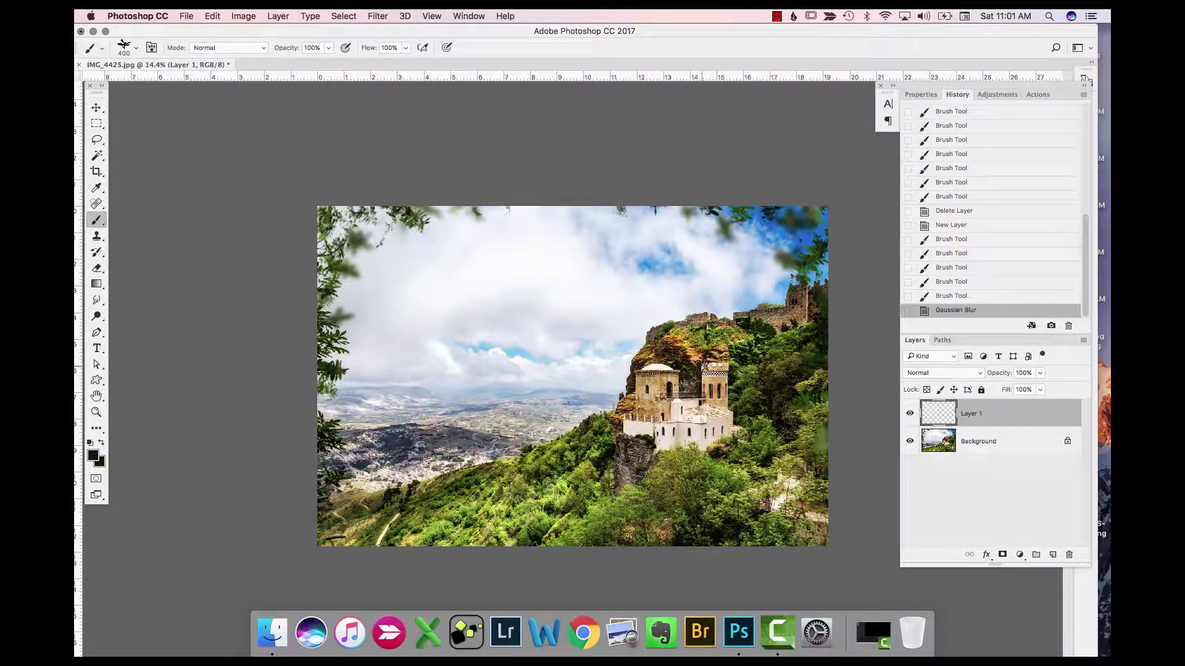
pyautogui.rightClick(1011, 441)
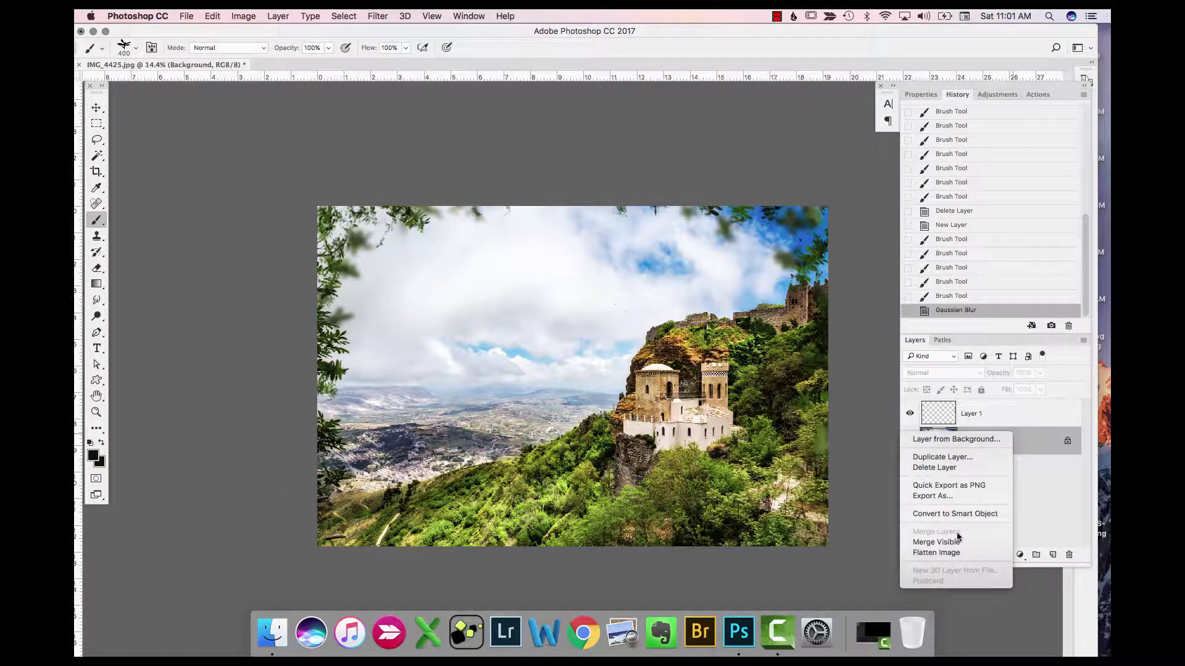
pyautogui.click(913, 585)
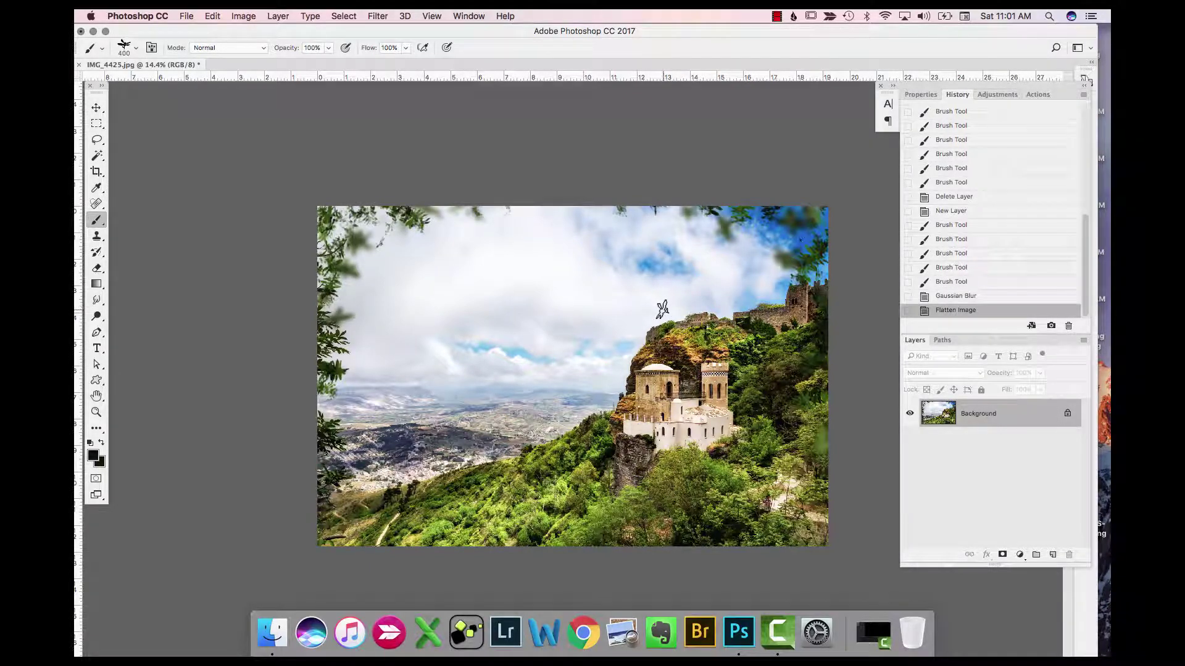
pyautogui.press('super+j')
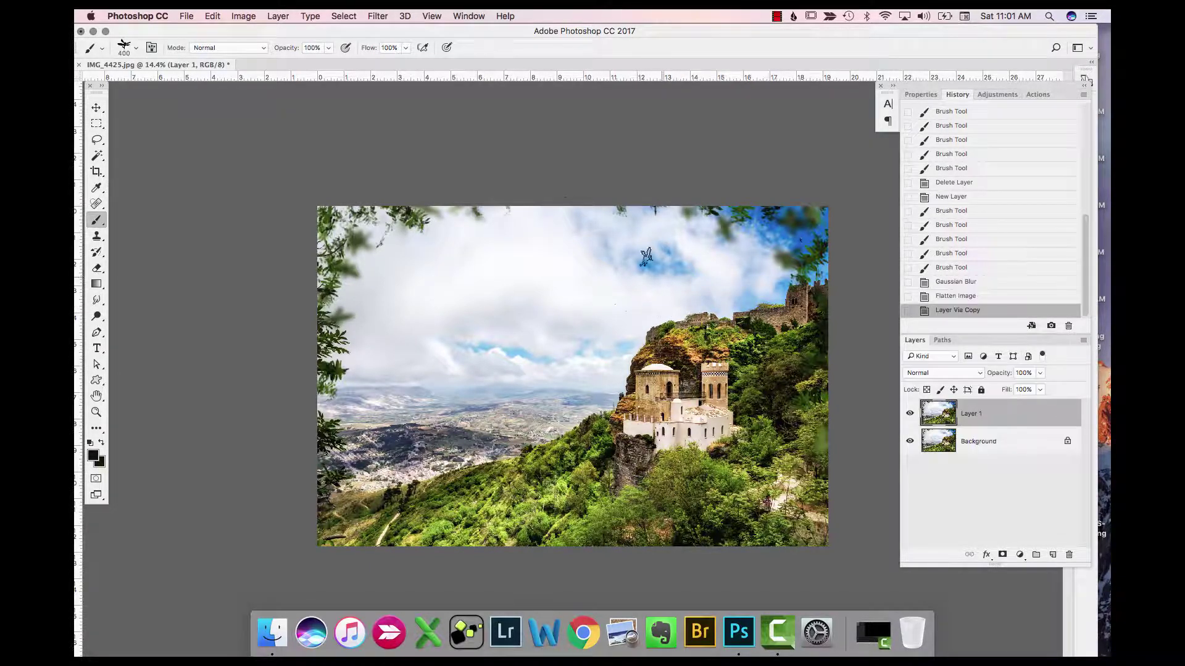
# - Apply Topaz DeNoise 6 to the duplicated layer with the Canon preset EOS 5D Mark III – ISO 1600
pyautogui.click(379, 17)
pyautogui.moveTo(436, 309)
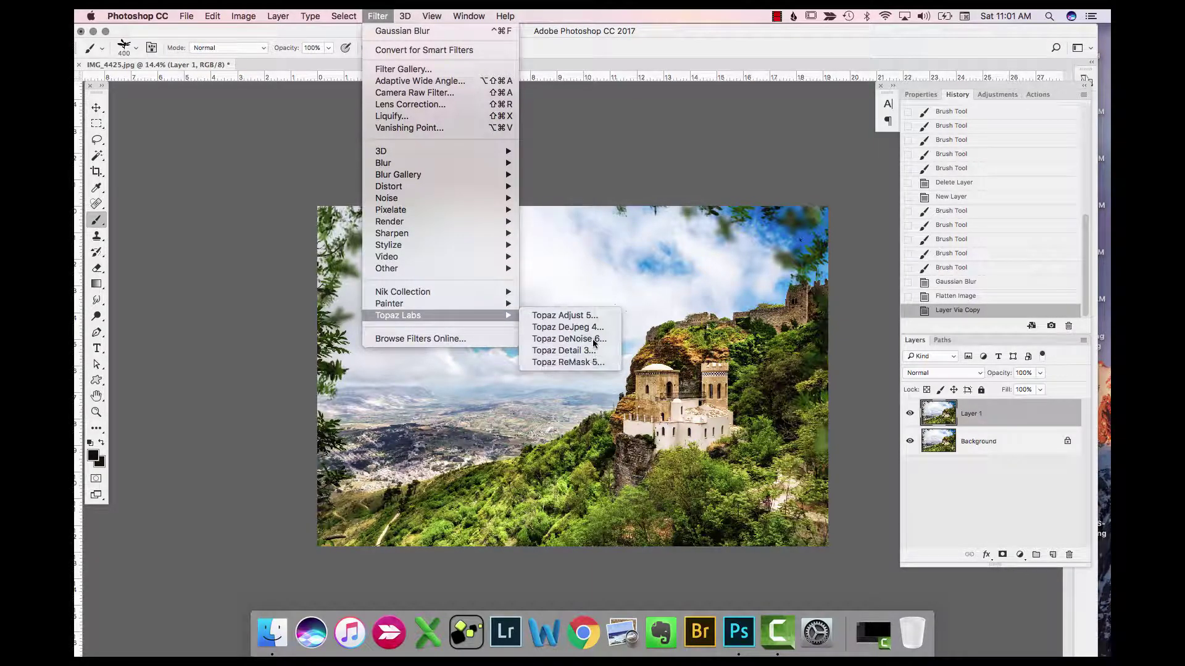
pyautogui.click(594, 343)
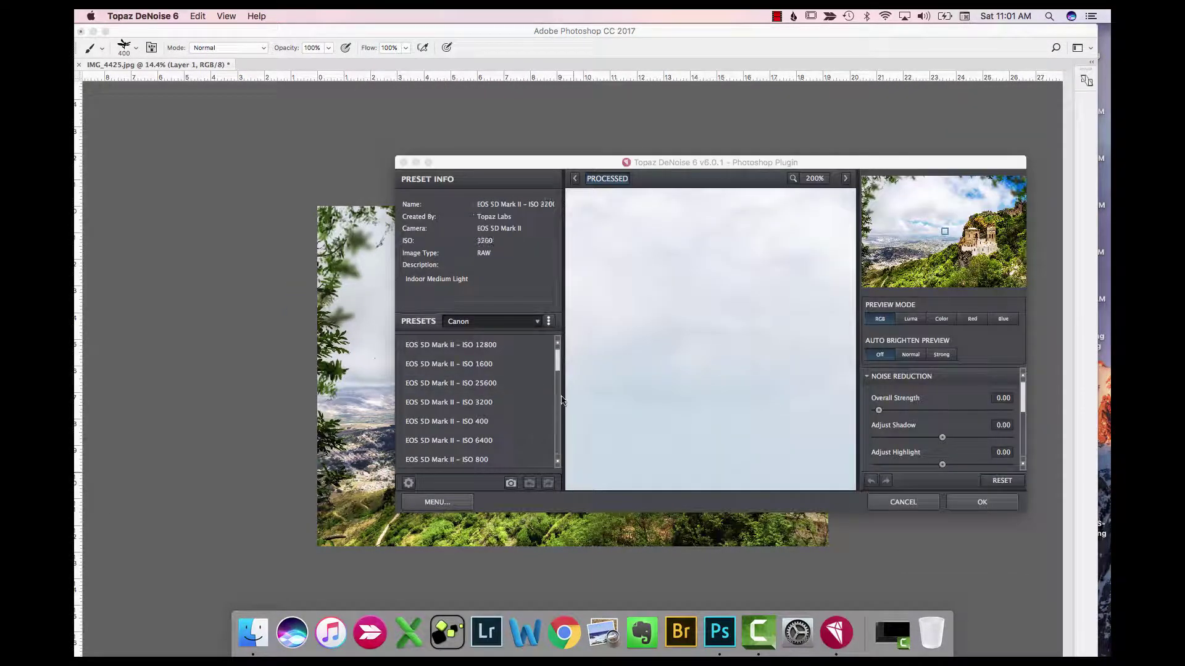
pyautogui.moveTo(557, 367)
pyautogui.mouseDown()
pyautogui.moveTo(556, 392)
pyautogui.moveTo(555, 378)
pyautogui.mouseUp()
pyautogui.click(516, 364)
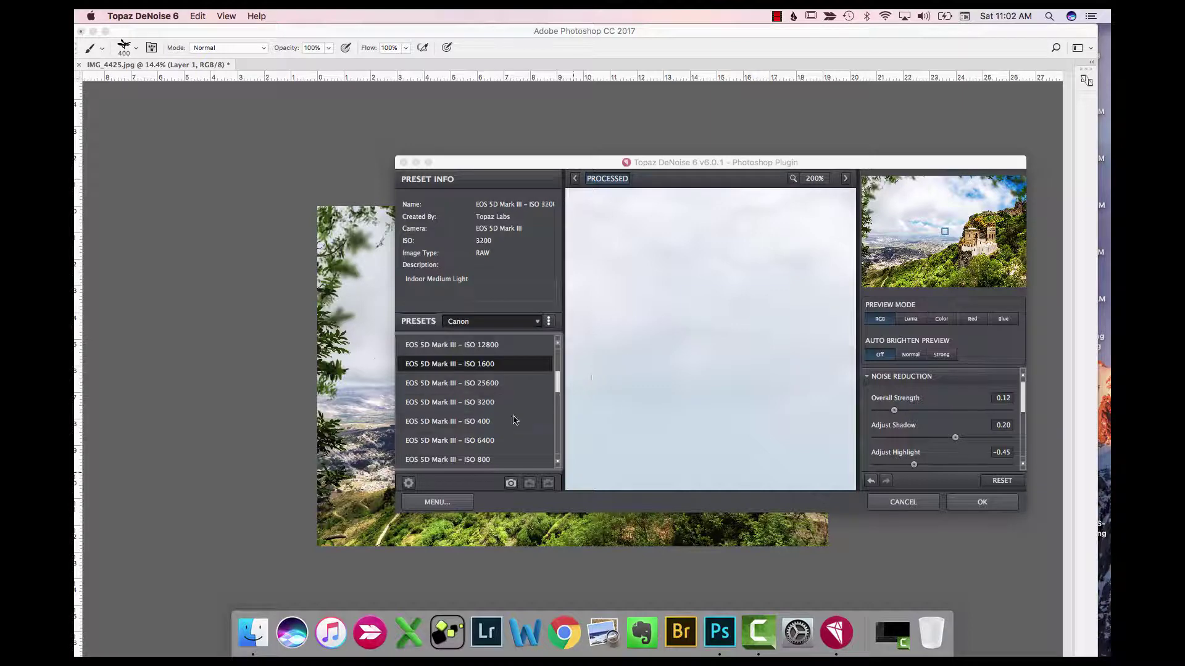
pyautogui.click(982, 503)
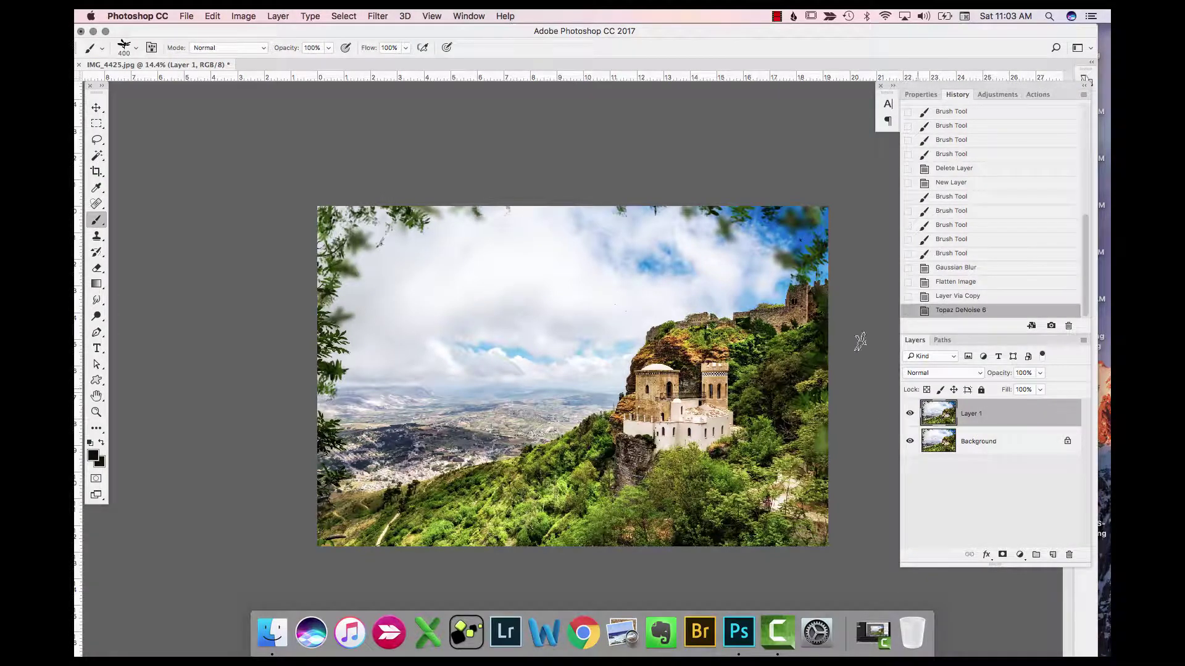
# - Examine the noise reduction at 100% in the clouds and blue sky, comparing it with the denoised layer hidden and shown
pyautogui.click(427, 17)
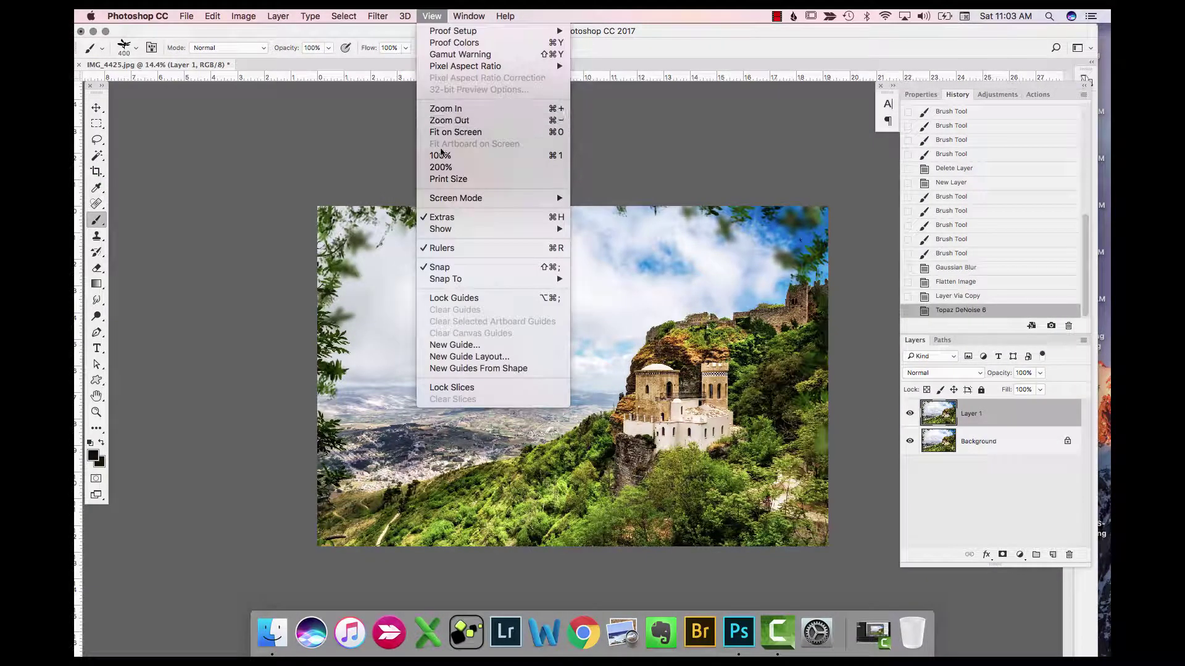
pyautogui.click(444, 158)
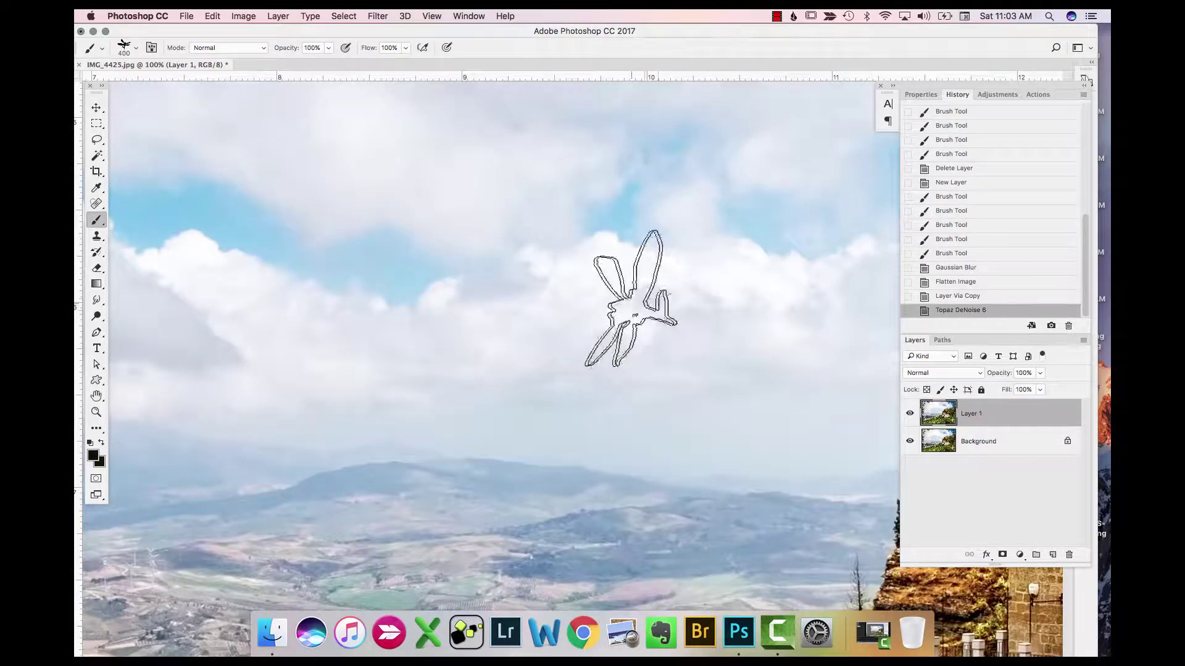
pyautogui.moveTo(711, 293); pyautogui.dragTo(472, 358)
pyautogui.moveTo(690, 237); pyautogui.dragTo(546, 391)
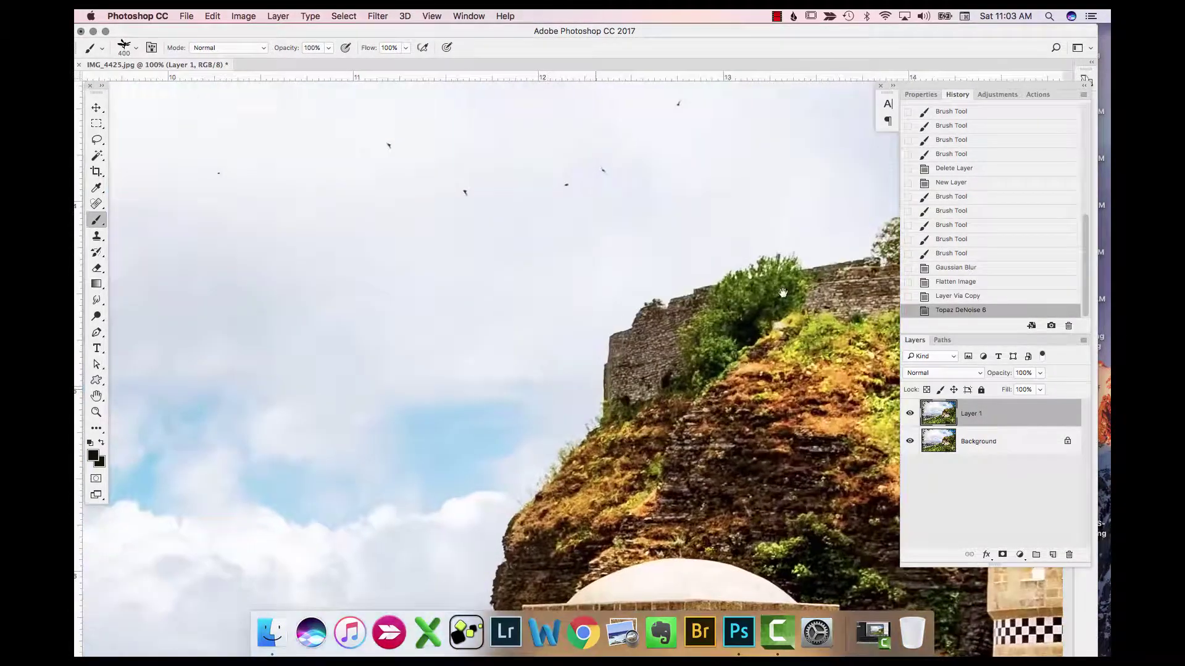
pyautogui.moveTo(783, 291); pyautogui.dragTo(654, 404)
pyautogui.click(910, 415)
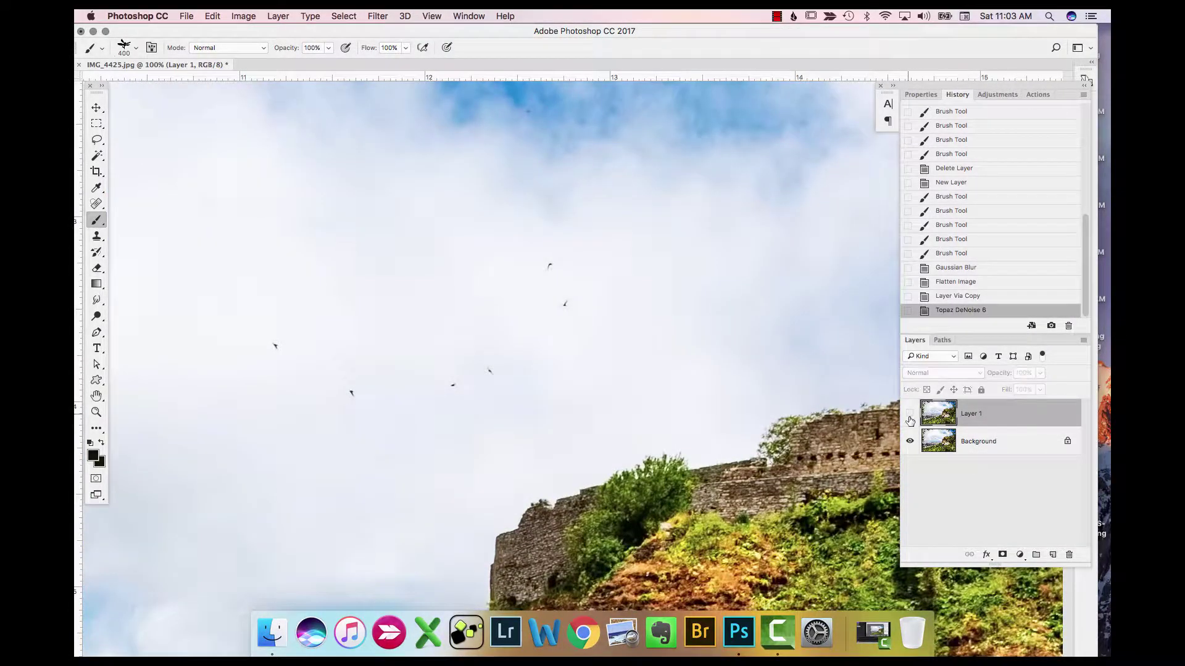
pyautogui.click(910, 414)
pyautogui.moveTo(776, 300); pyautogui.dragTo(654, 473)
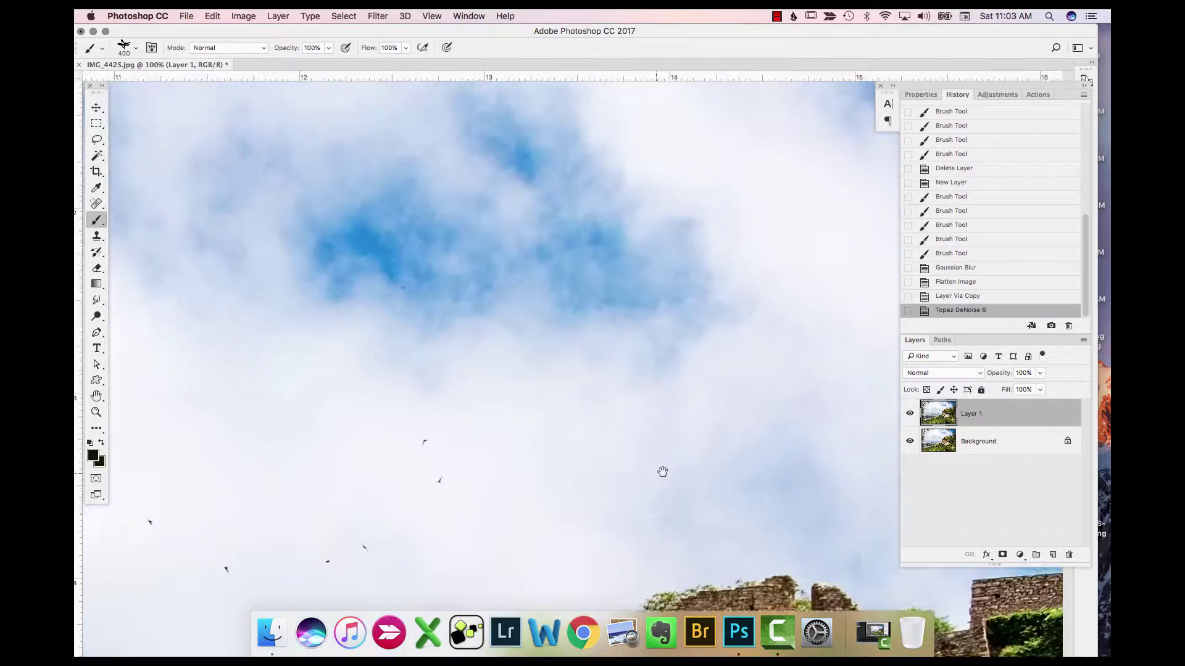
pyautogui.moveTo(745, 439); pyautogui.dragTo(780, 534)
pyautogui.click(910, 414)
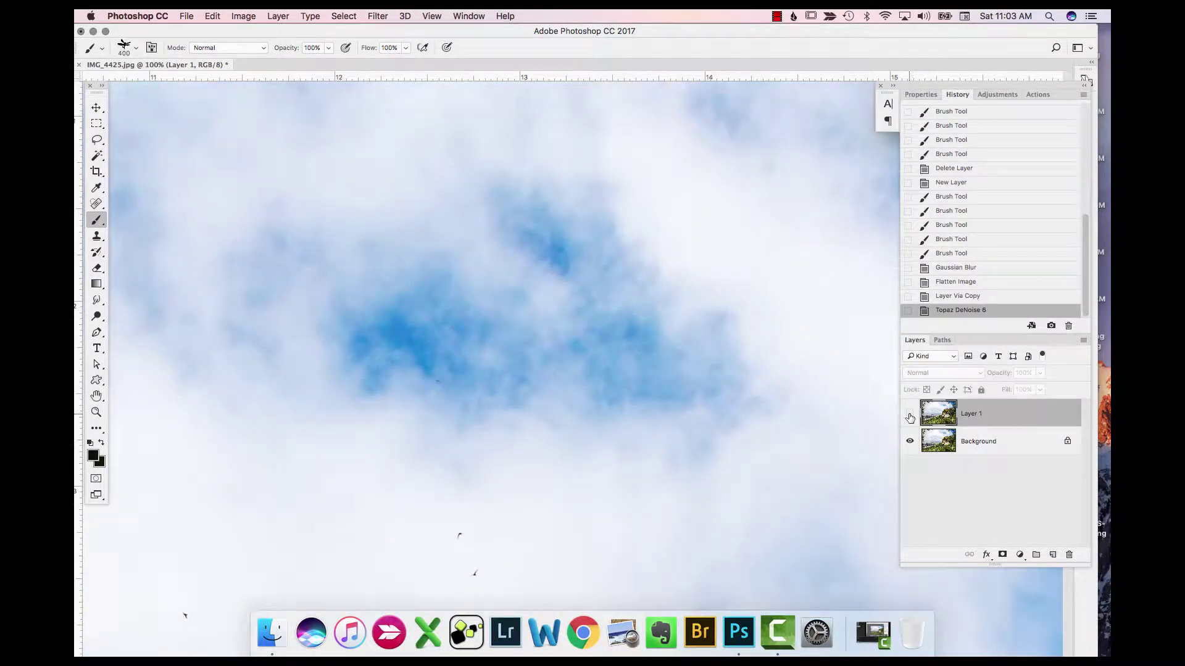
pyautogui.click(911, 415)
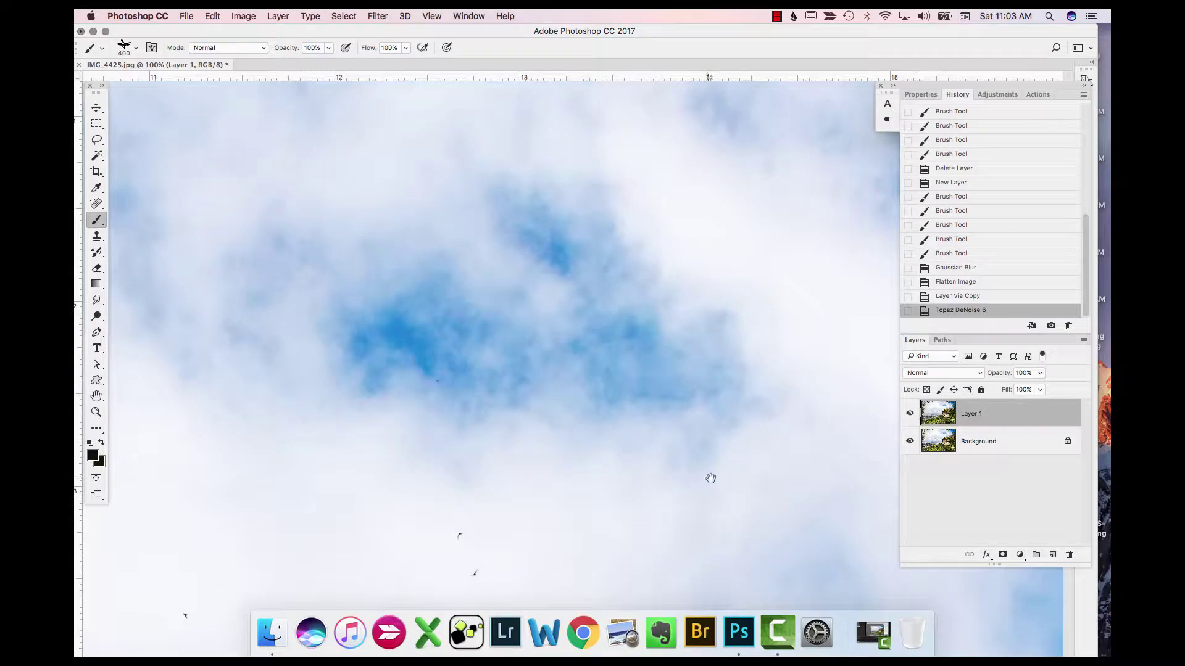
# - Check the denoised castle tower, the rock face and the trees below at 100% for lost detail
pyautogui.moveTo(710, 478); pyautogui.dragTo(773, 168)
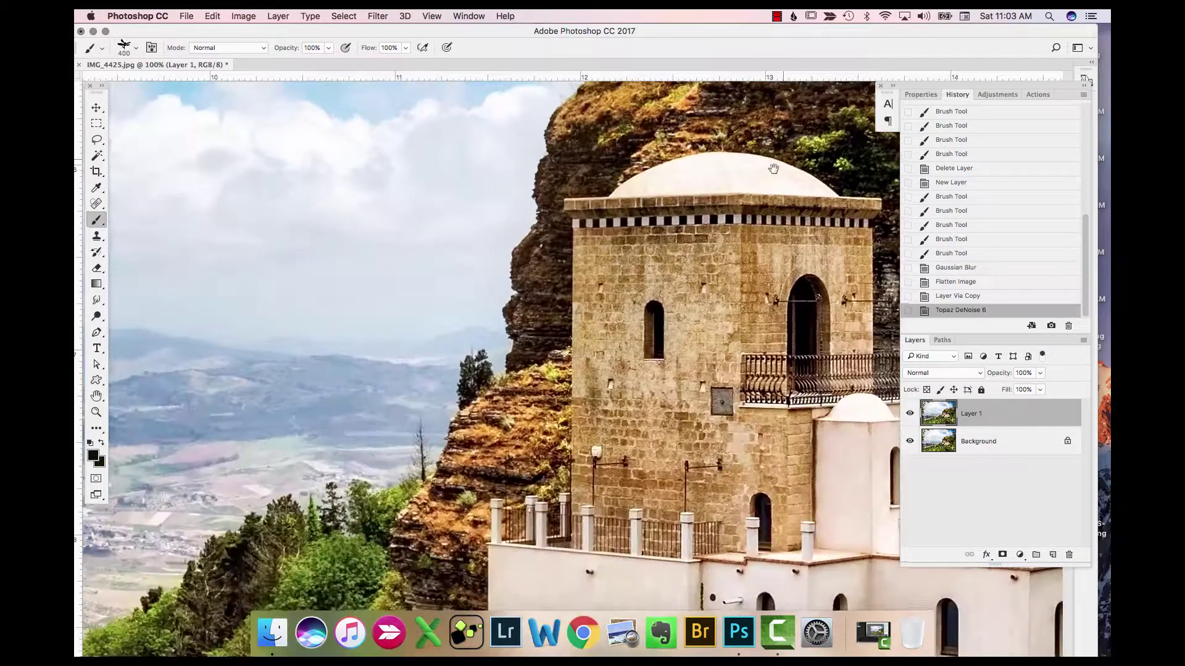
pyautogui.scroll(-5, 820, 296)
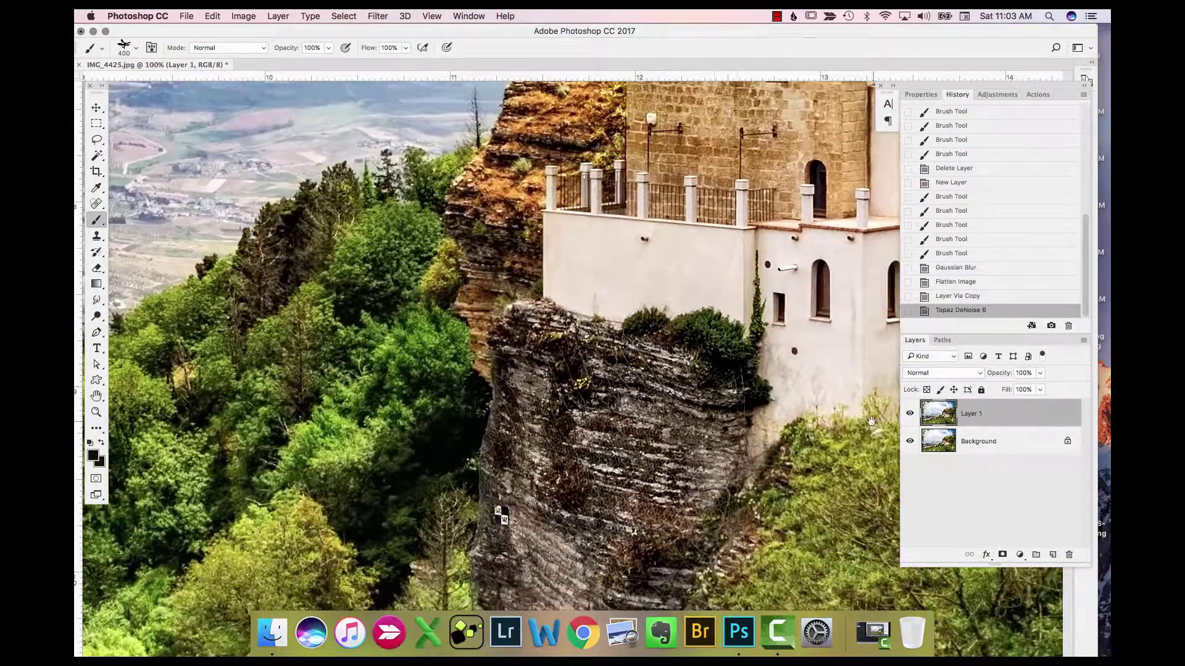
pyautogui.scroll(-5, 871, 421)
pyautogui.hscroll(-3, 755, 291)
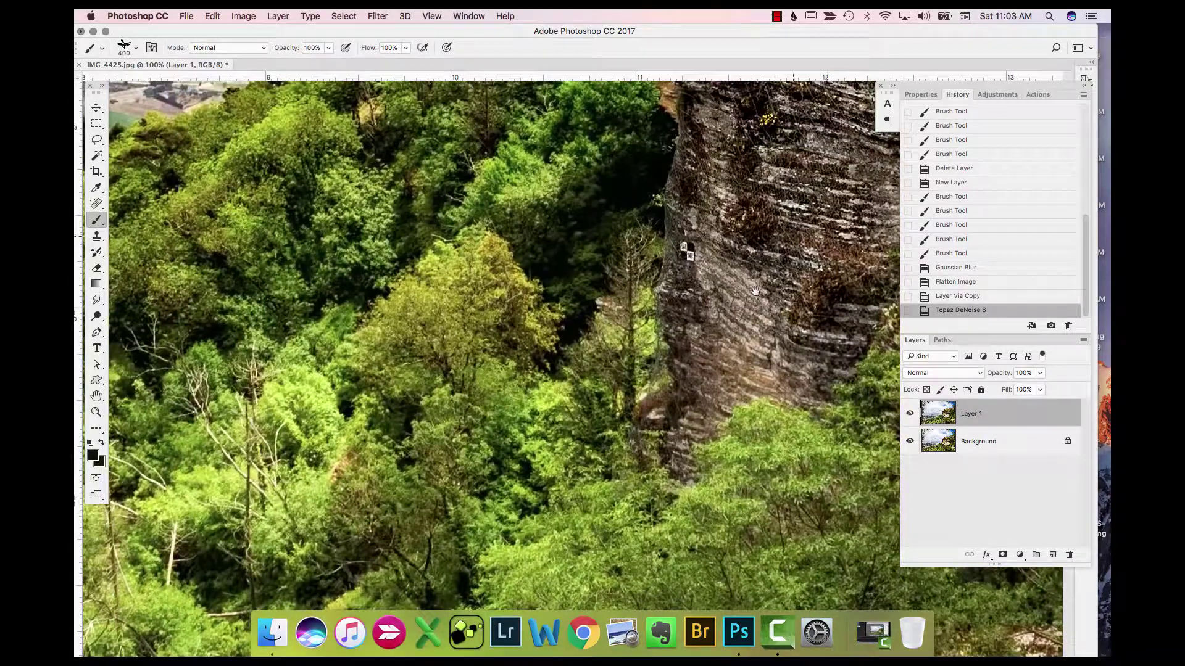
pyautogui.scroll(-4, 755, 291)
pyautogui.hscroll(-1, 755, 291)
pyautogui.scroll(3, 702, 459)
pyautogui.hscroll(3, 740, 441)
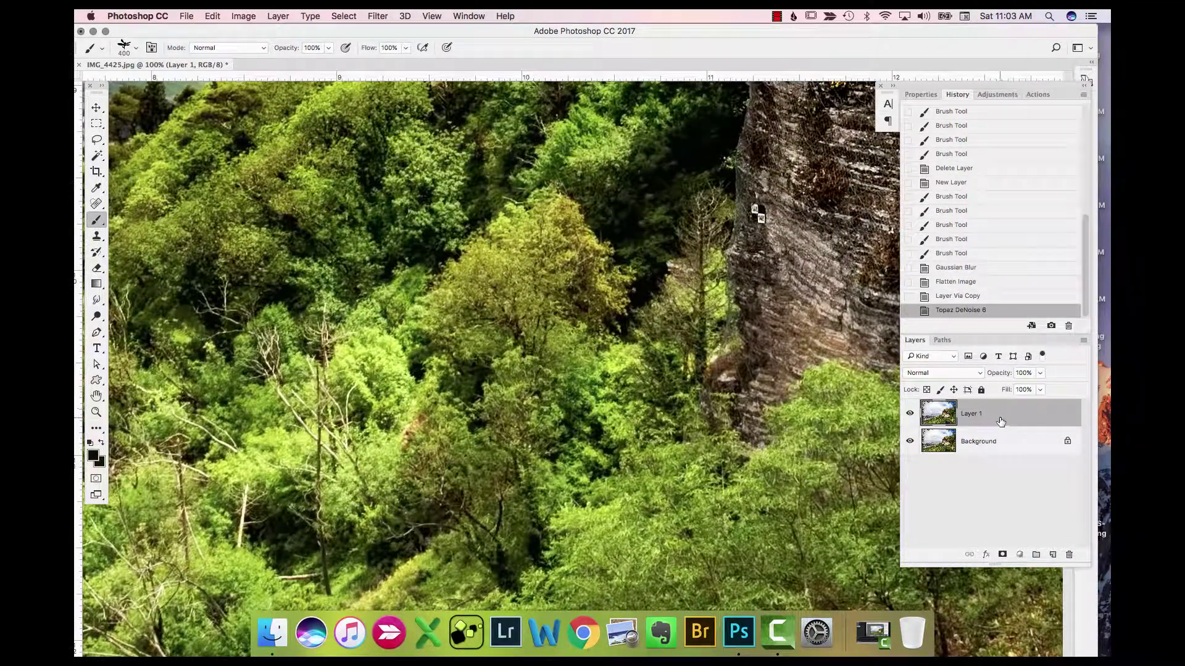
# - Add a layer mask to the denoised layer and switch from the leaf brush to a soft round brush
pyautogui.click(1003, 555)
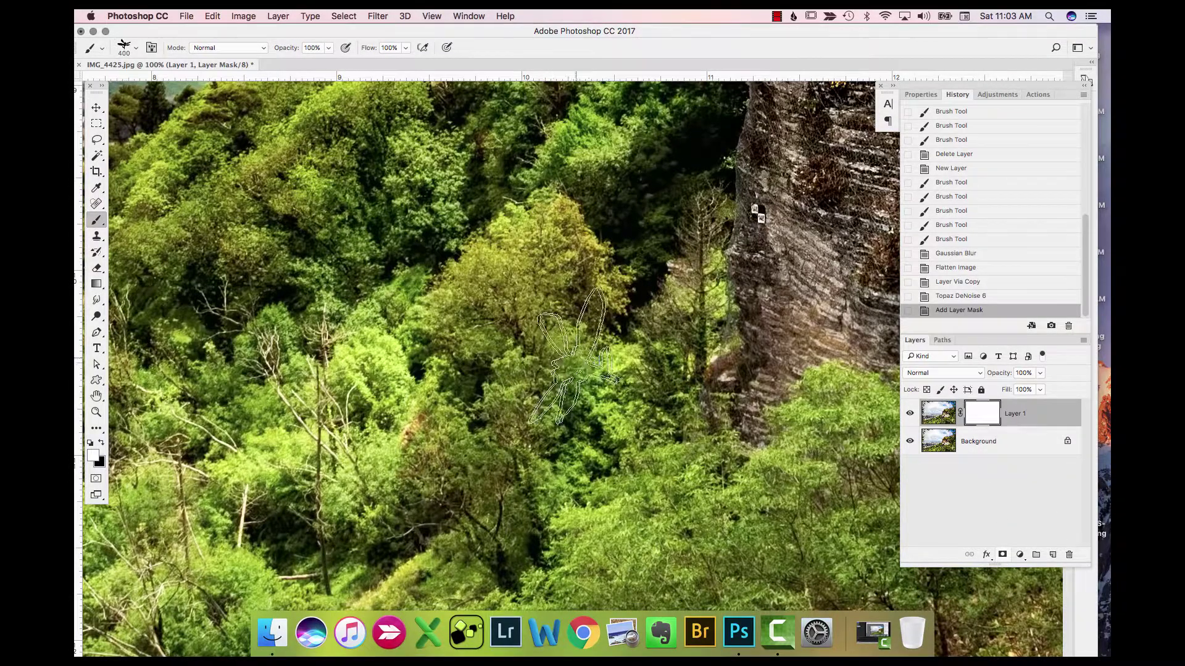
pyautogui.press('super+0')
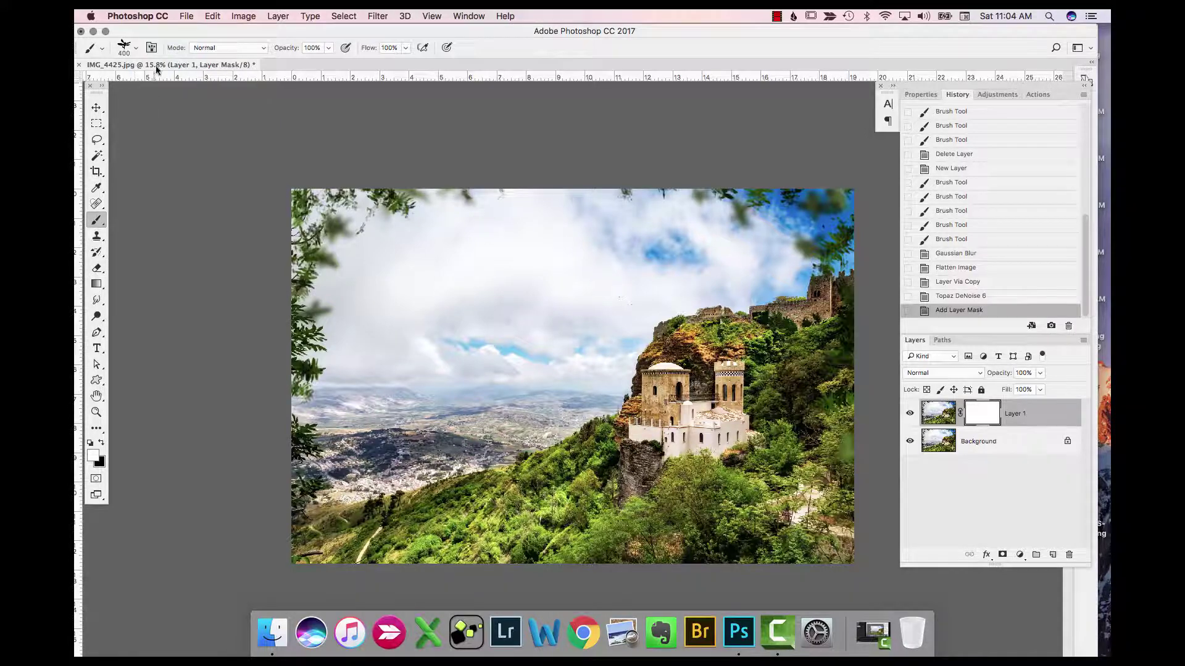
pyautogui.click(137, 51)
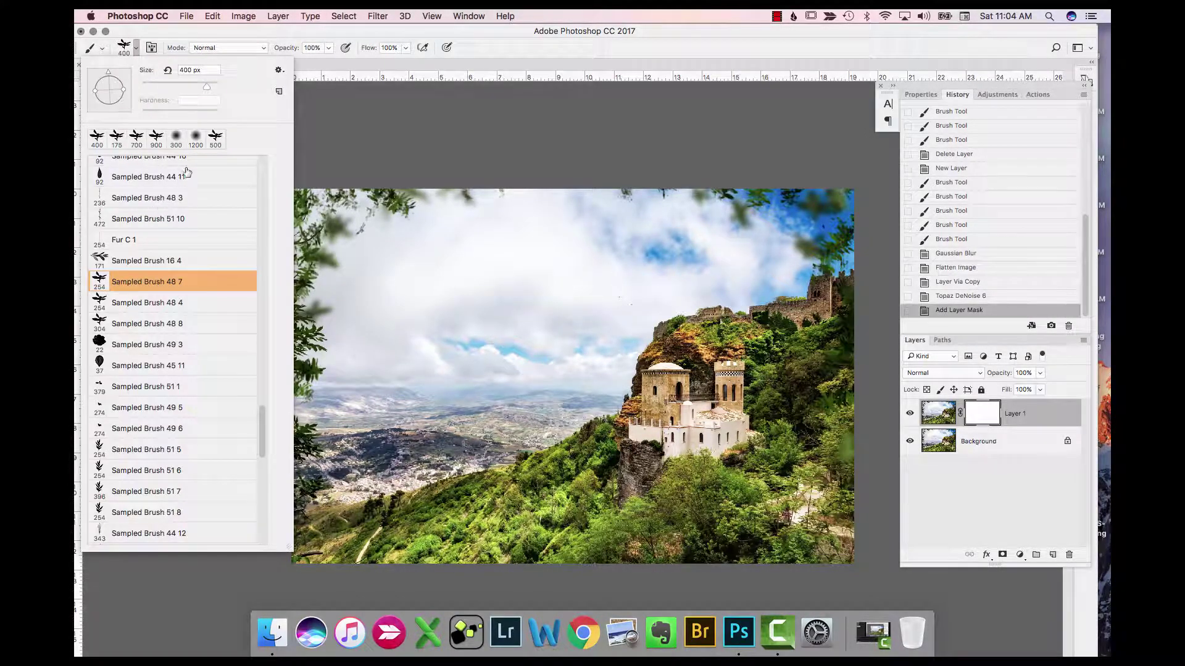
pyautogui.scroll(10, 260, 426)
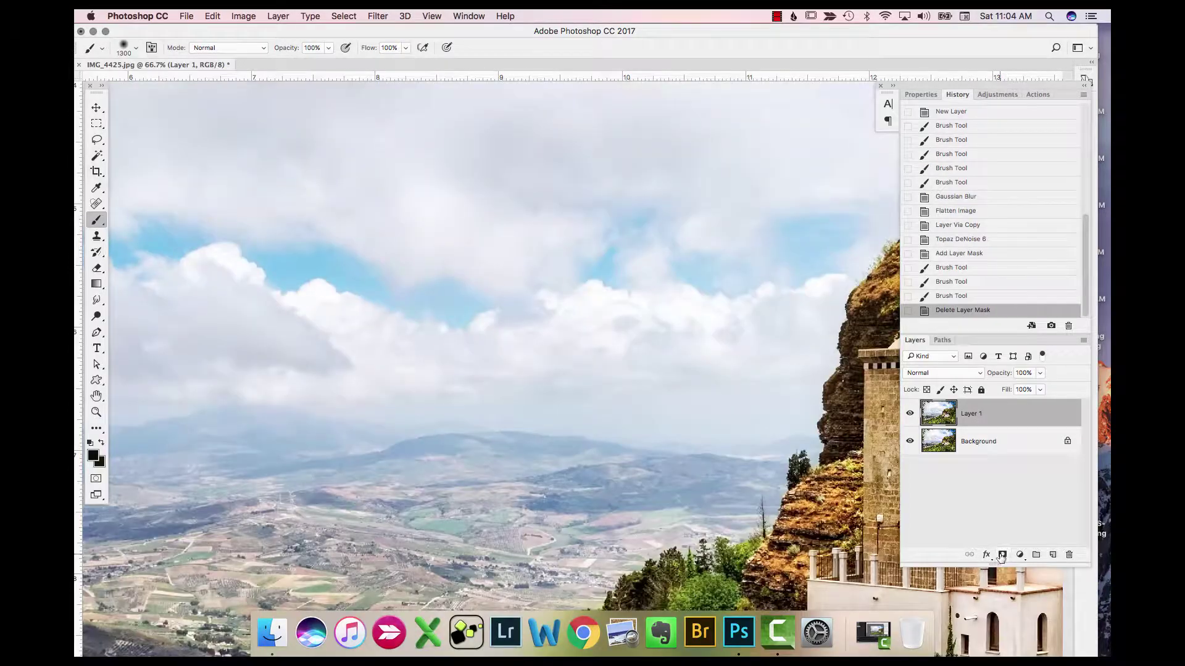
# - Add a fresh layer mask to the denoised layer and invert it to black
pyautogui.click(1001, 555)
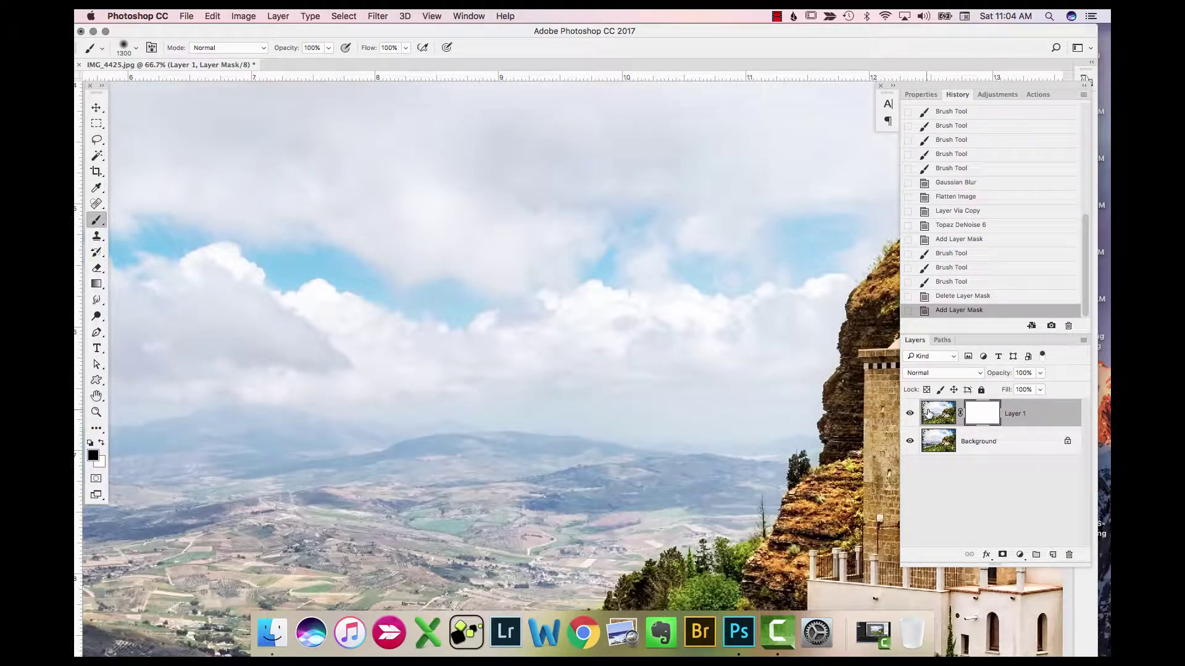
pyautogui.press('super+i')
# - Reduce the soft round brush to 100 px
pyautogui.press('[')
pyautogui.press('[')
pyautogui.press('[')
pyautogui.press('[')
pyautogui.press('[')
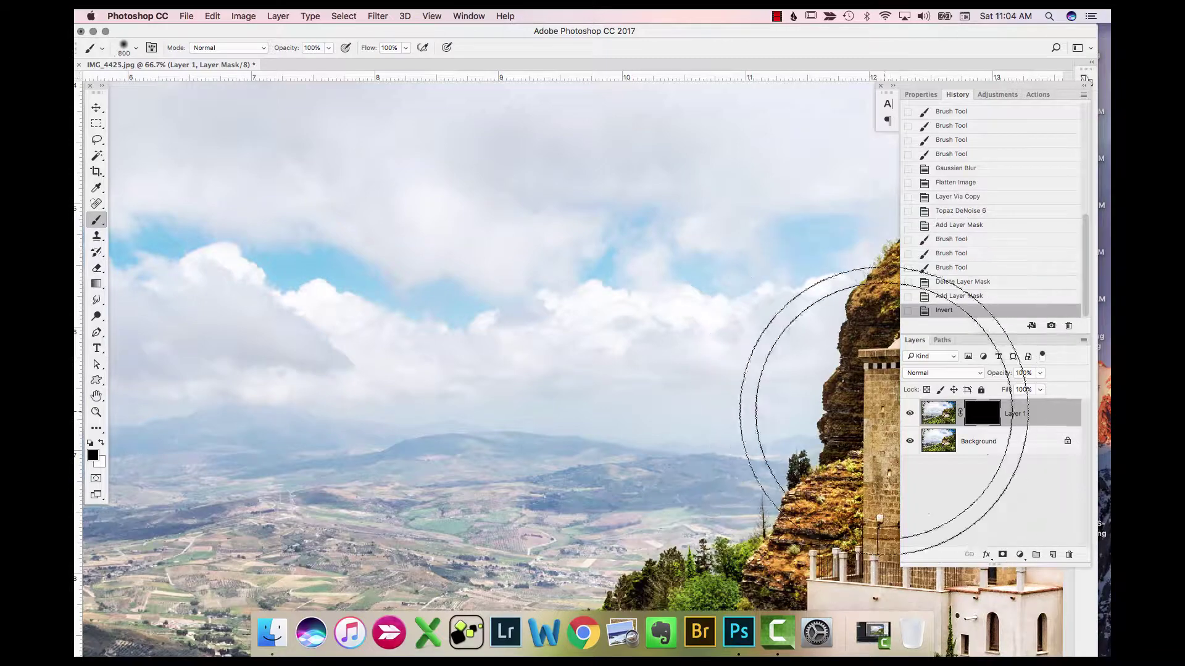
pyautogui.press('[')
pyautogui.press('[')
pyautogui.press('[')
pyautogui.press('[')
pyautogui.press('[')
pyautogui.press('[')
pyautogui.press('[')
pyautogui.press('[')
pyautogui.press('[')
pyautogui.press('[')
pyautogui.press('[')
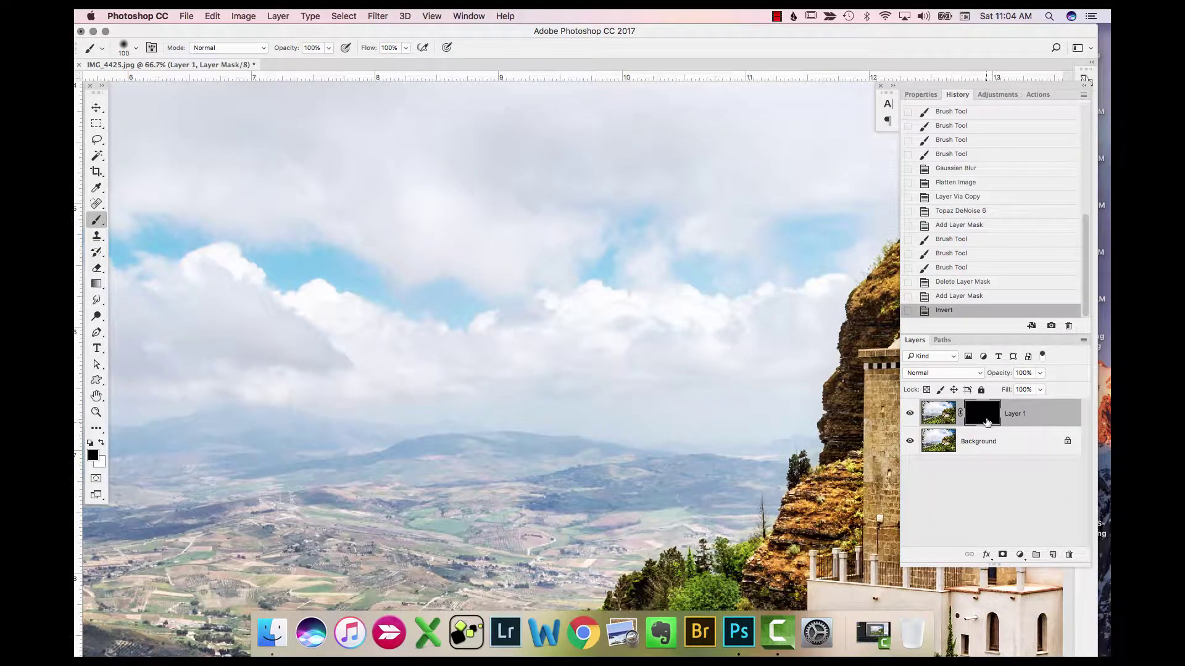
# - Paint the denoised layer's black mask white over the sky and distant valley, using the soft round brush enlarged to 1100 px
pyautogui.scroll(-5, 611, 318)
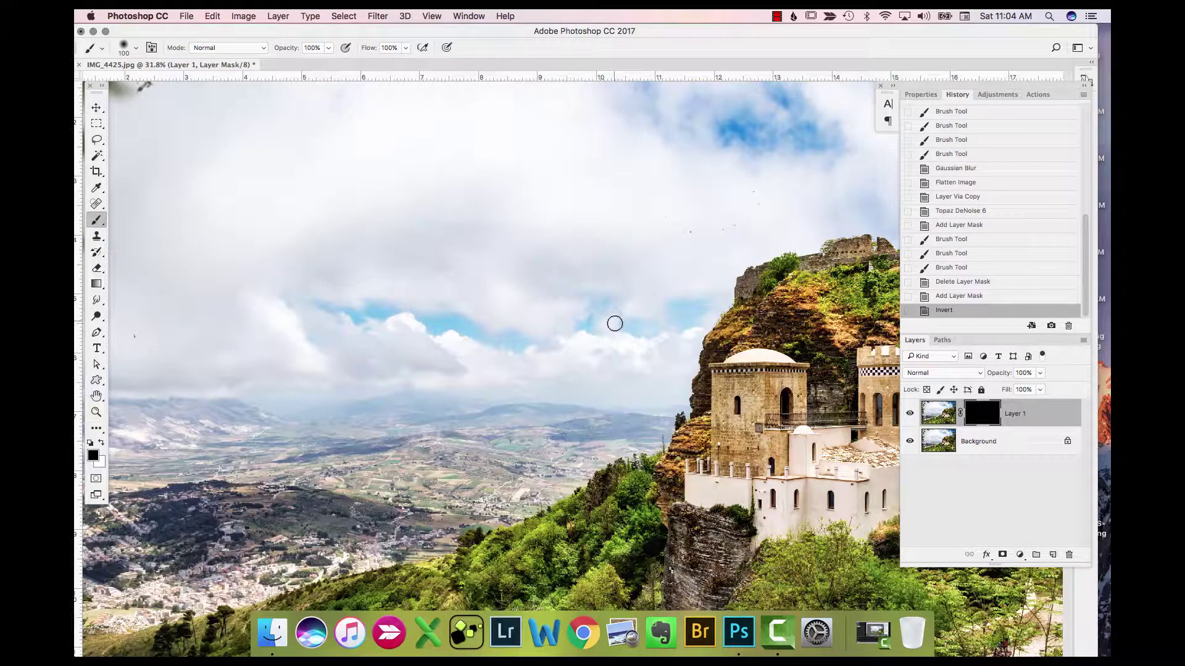
pyautogui.scroll(-2, 614, 322)
pyautogui.press('x')
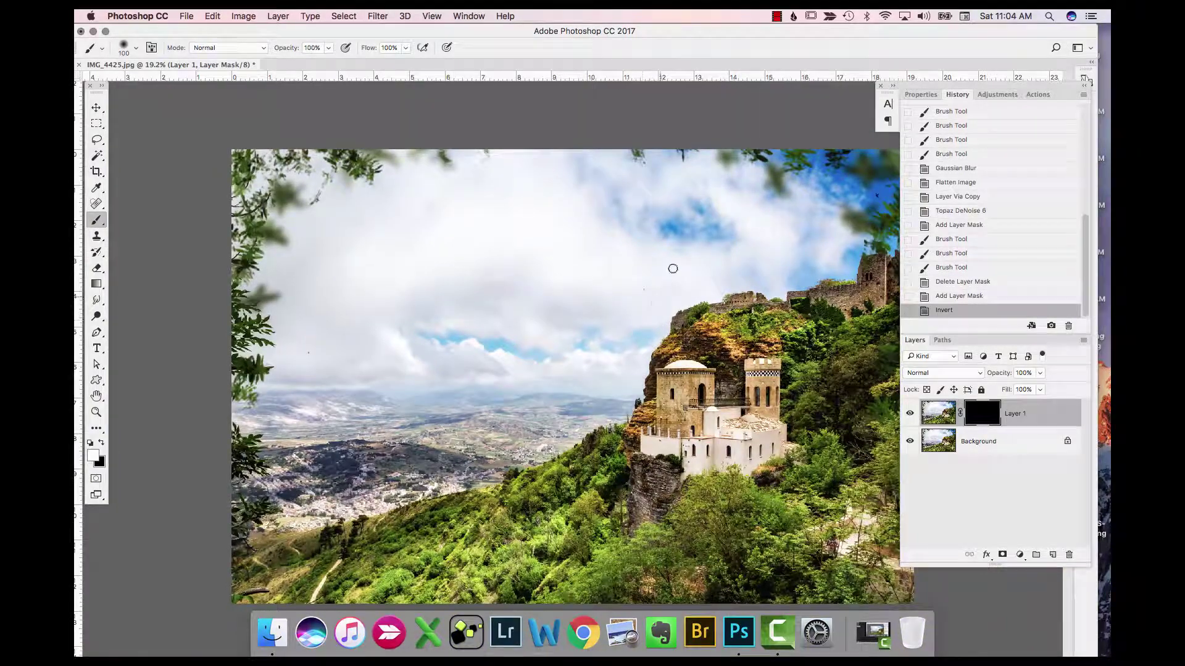
pyautogui.press(']')
pyautogui.press(']')
pyautogui.press(']')
pyautogui.press(']')
pyautogui.press(']')
pyautogui.press(']')
pyautogui.press(']')
pyautogui.press(']')
pyautogui.press(']')
pyautogui.press(']')
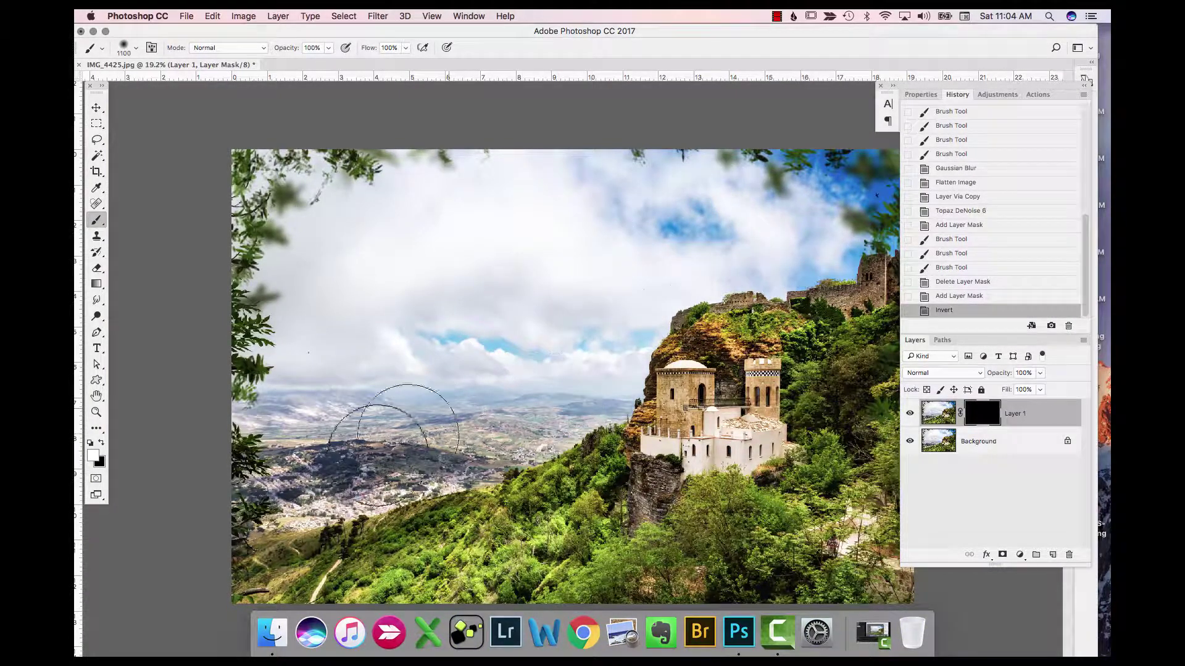
pyautogui.moveTo(616, 253)
pyautogui.mouseDown()
pyautogui.moveTo(819, 185)
pyautogui.moveTo(312, 190)
pyautogui.moveTo(484, 379)
pyautogui.moveTo(550, 397)
pyautogui.moveTo(265, 450)
pyautogui.moveTo(468, 441)
pyautogui.mouseUp()
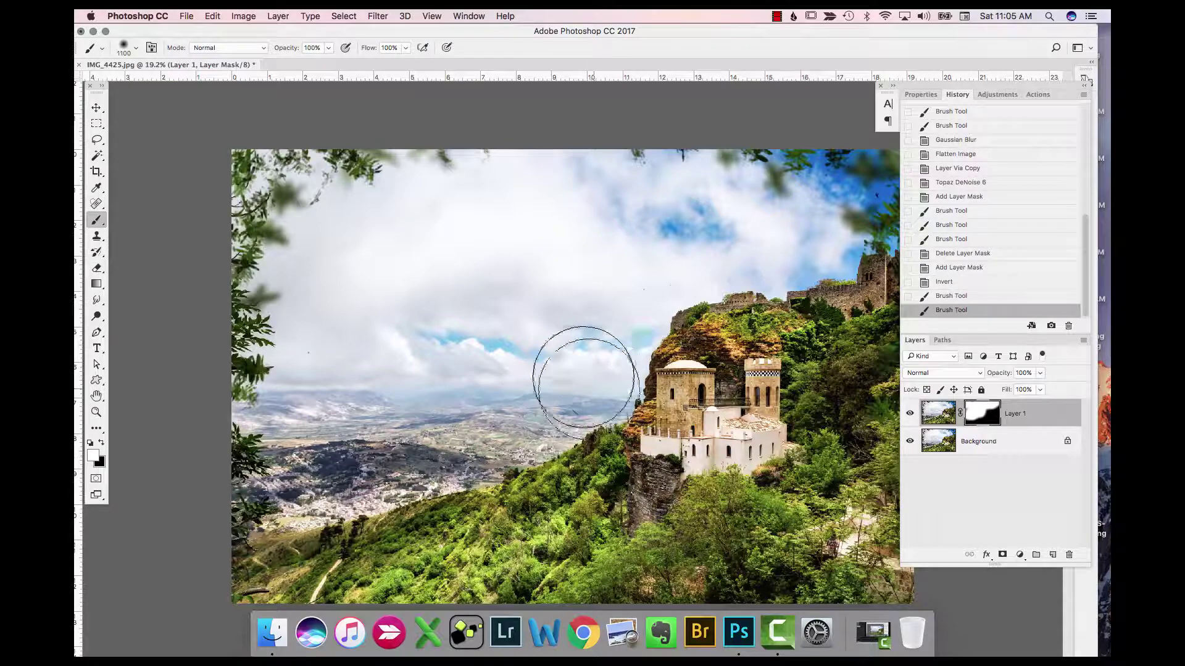
pyautogui.moveTo(703, 217)
pyautogui.mouseDown()
pyautogui.moveTo(312, 410)
pyautogui.moveTo(476, 410)
pyautogui.moveTo(547, 390)
pyautogui.mouseUp()
# - Flatten the masked denoised layer and the background into a single layer
pyautogui.scroll(-3, 546, 390)
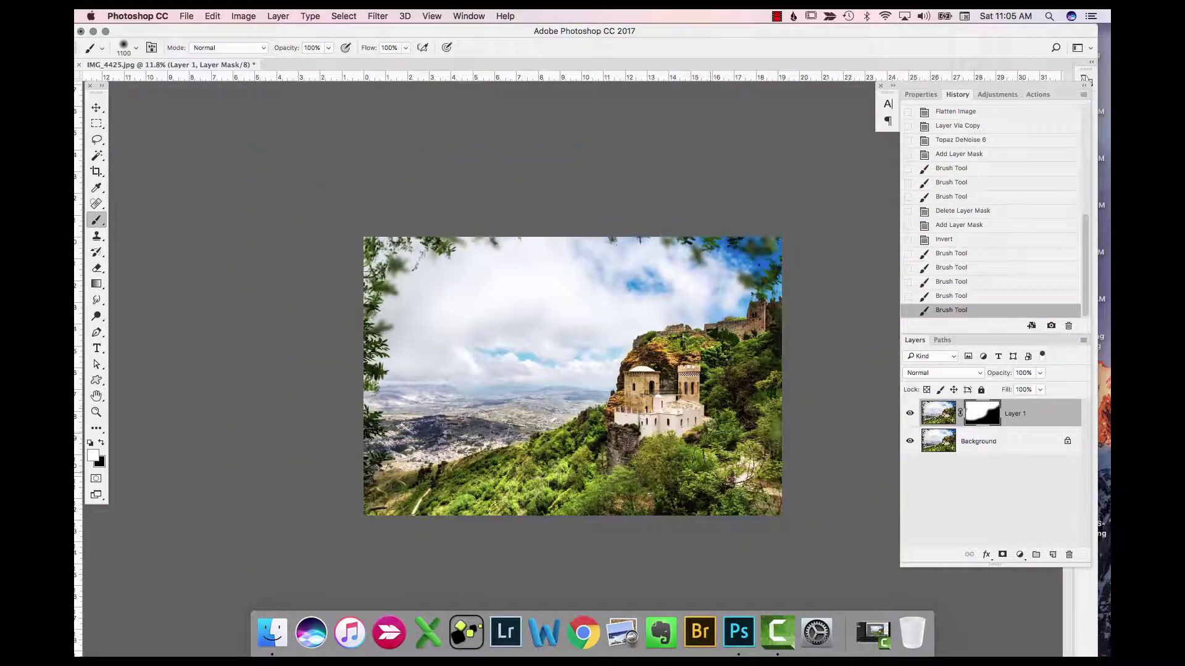
pyautogui.rightClick(975, 447)
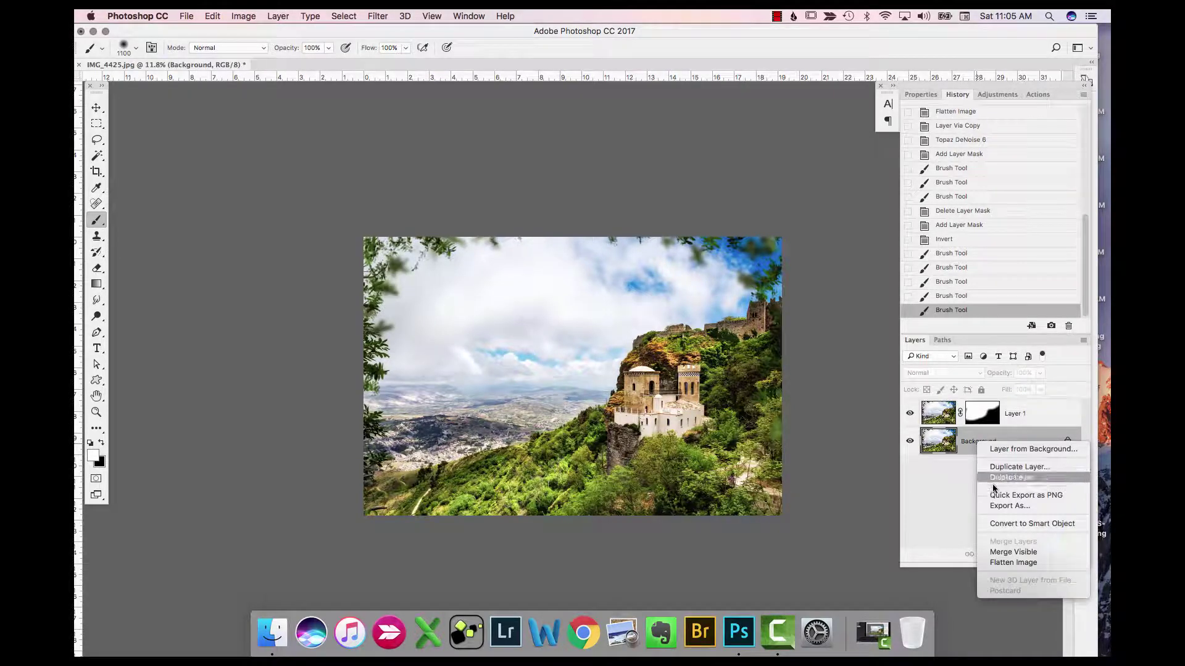
pyautogui.click(1012, 561)
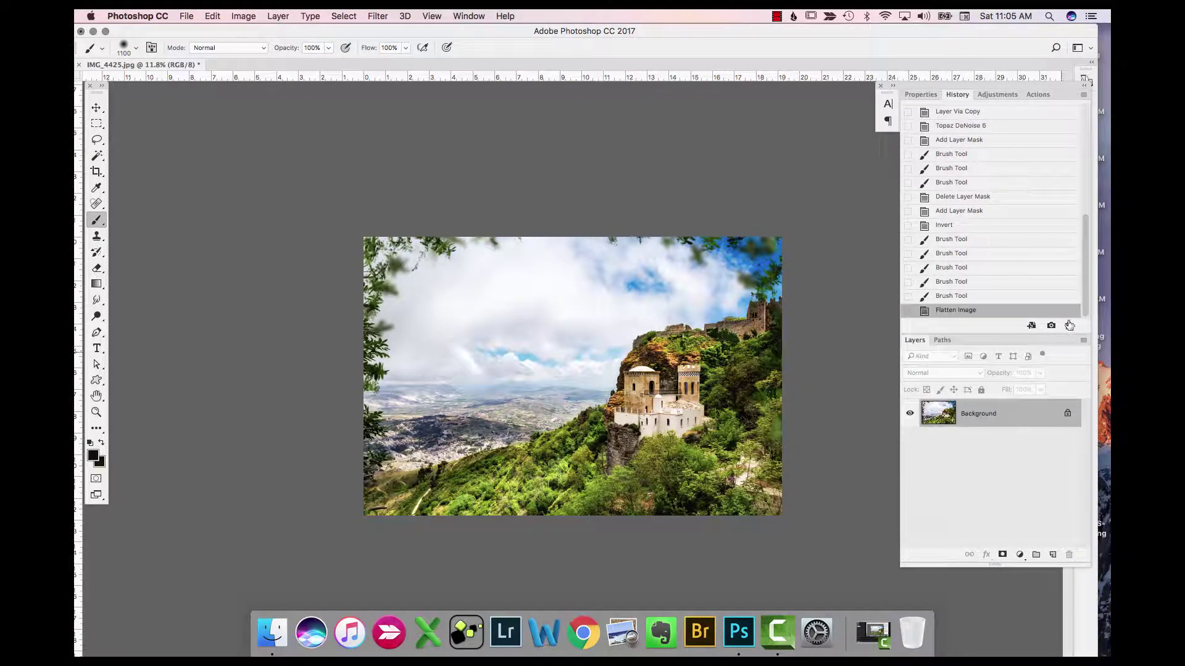
# - Compare the original opened photo with the finished edit using the history states, ending on the flattened image
pyautogui.scroll(5, 1061, 185)
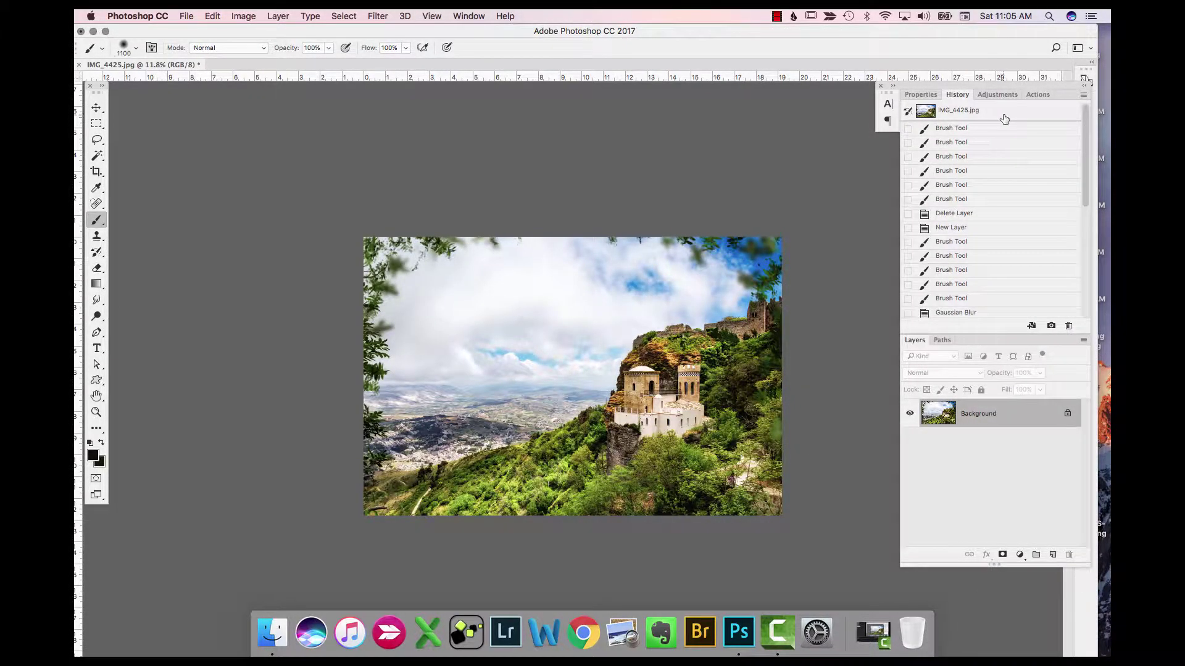
pyautogui.click(1006, 121)
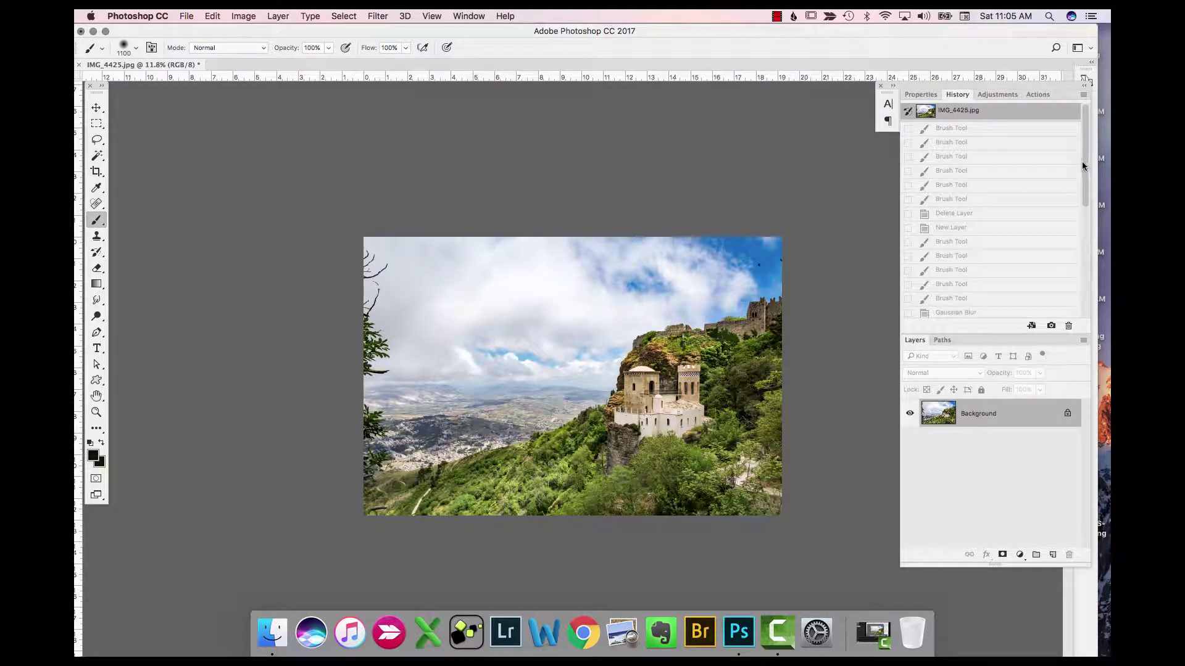
pyautogui.moveTo(1082, 165); pyautogui.dragTo(969, 325)
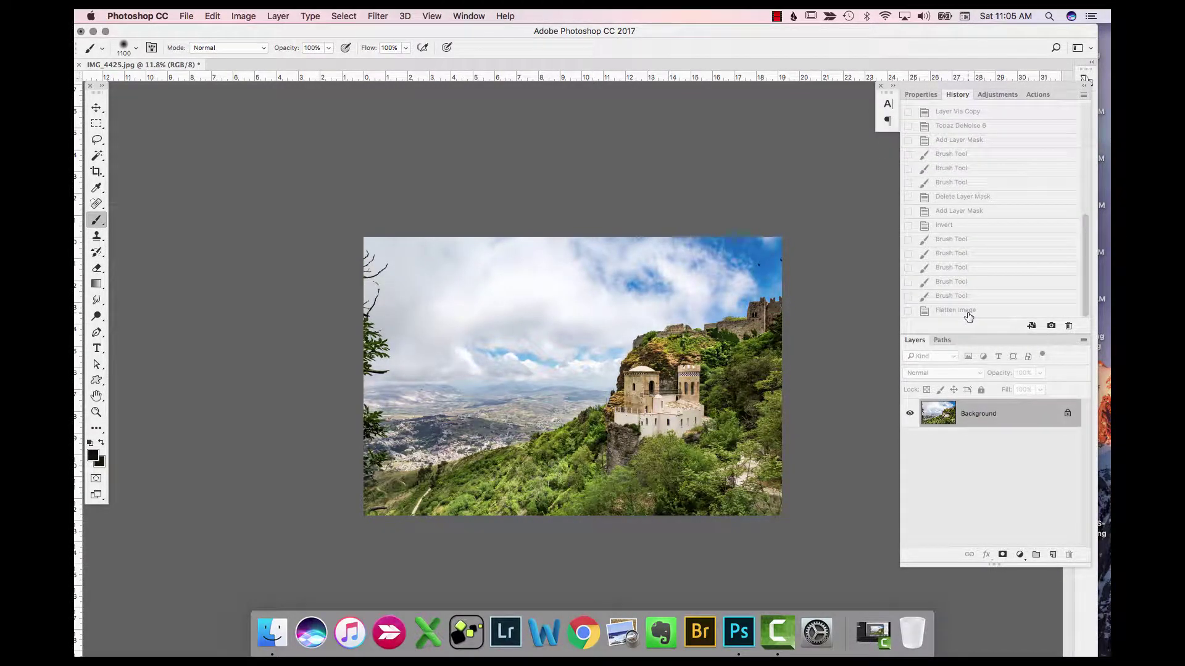
pyautogui.click(963, 311)
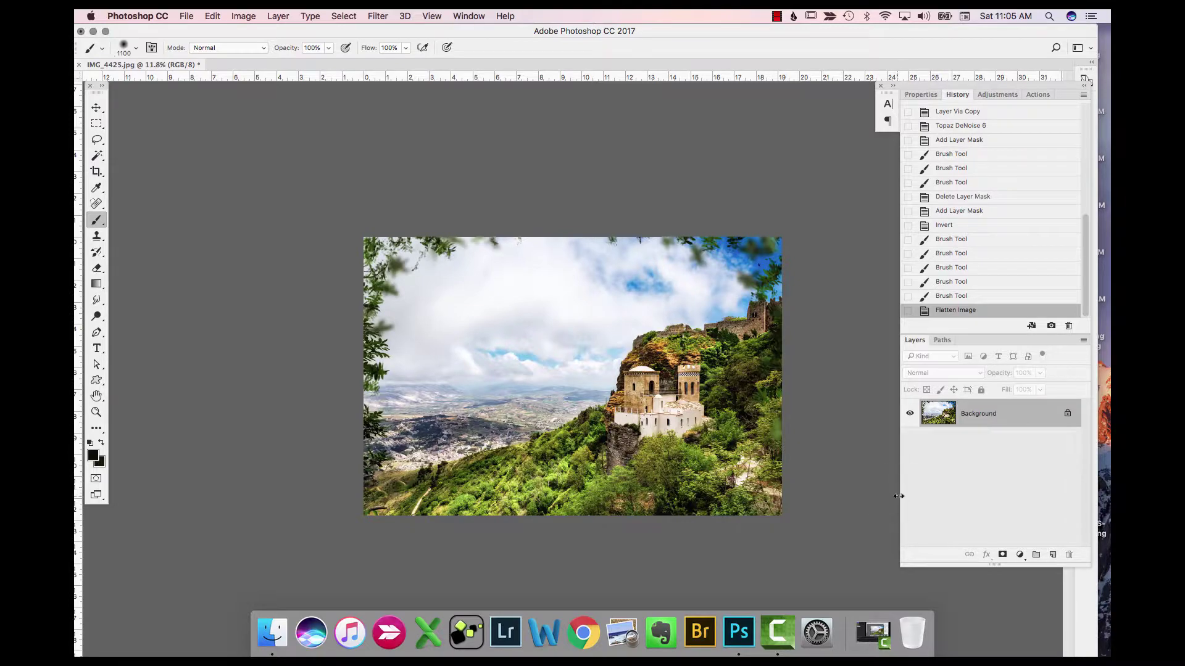